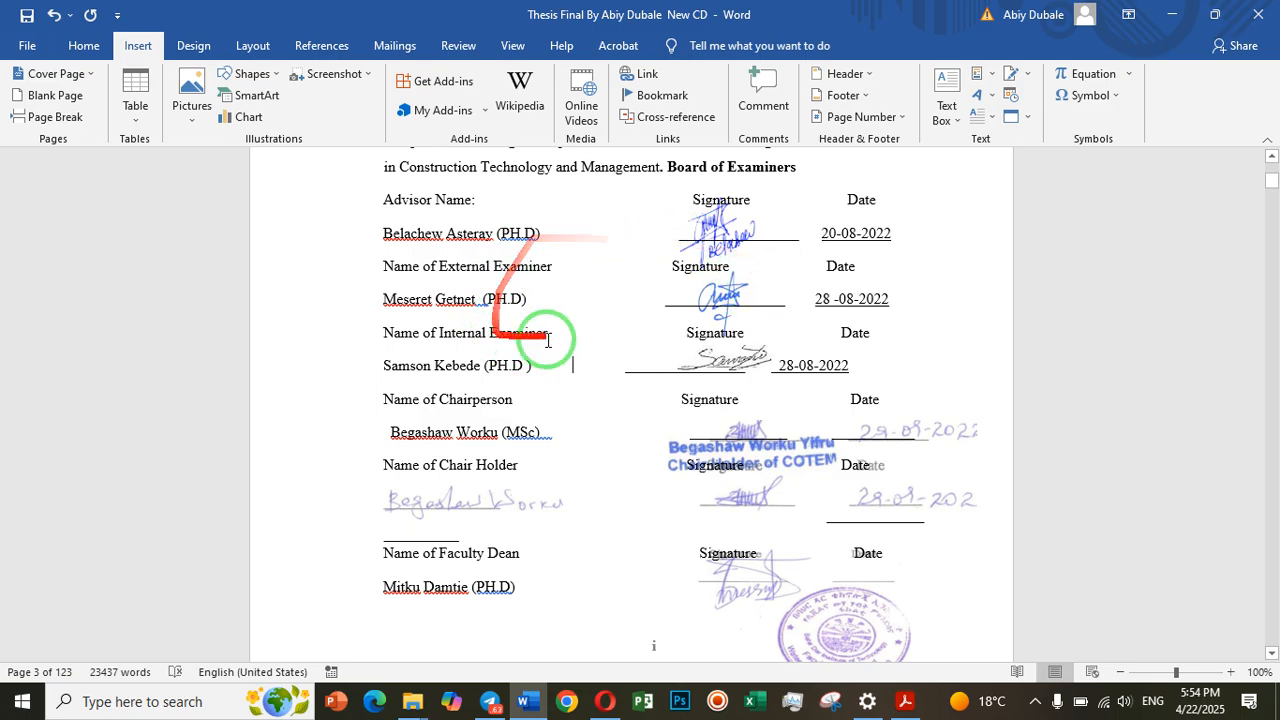
Examine the handwritten signatures and stamp on the thesis approval page and the student's signature on the declaration page
{"action": "scroll", "coordinate": [760, 428], "scroll_direction": "up", "scroll_amount": 7}
{"action": "scroll", "coordinate": [741, 427], "scroll_direction": "down", "scroll_amount": 10}
{"action": "scroll", "coordinate": [741, 440], "scroll_direction": "down", "scroll_amount": 6}
{"action": "scroll", "coordinate": [741, 440], "scroll_direction": "up", "scroll_amount": 9}
{"action": "scroll", "coordinate": [740, 438], "scroll_direction": "up", "scroll_amount": 6}
{"action": "scroll", "coordinate": [737, 440], "scroll_direction": "down", "scroll_amount": 3}
{"action": "scroll", "coordinate": [725, 428], "scroll_direction": "down", "scroll_amount": 2}
{"action": "scroll", "coordinate": [722, 405], "scroll_direction": "down", "scroll_amount": 1}
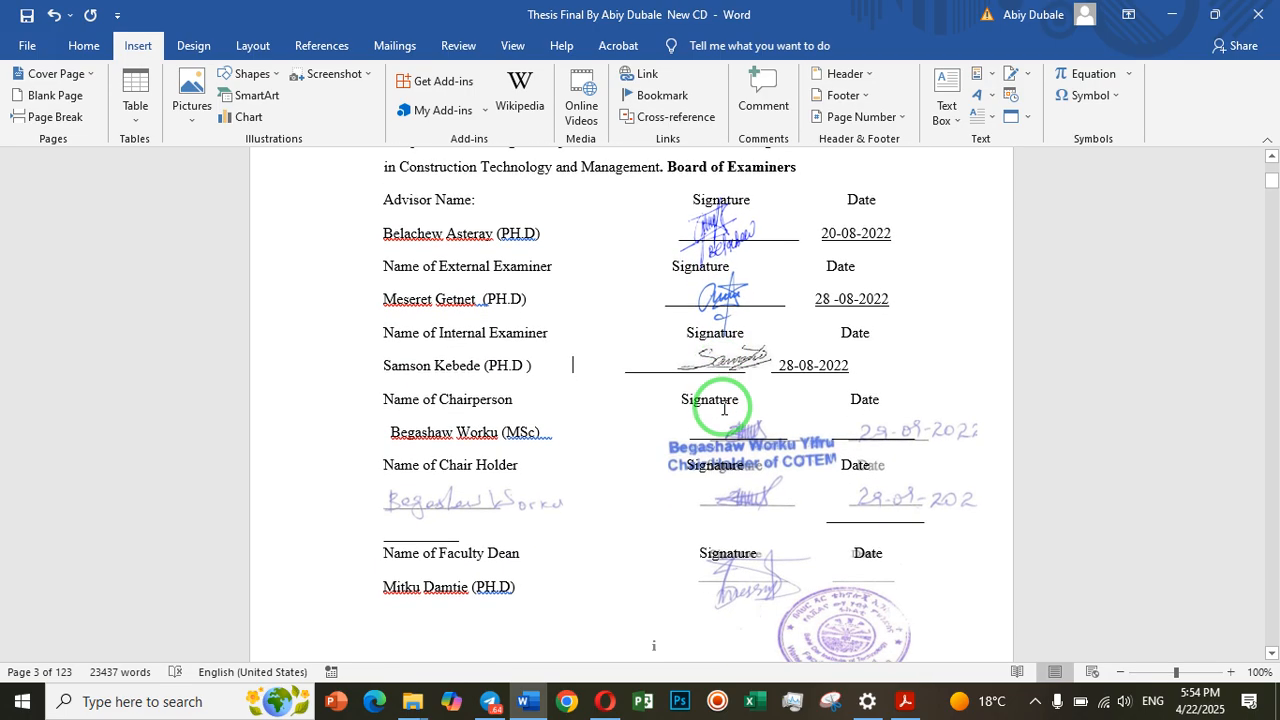
{"action": "scroll", "coordinate": [777, 351], "scroll_direction": "down", "scroll_amount": 7}
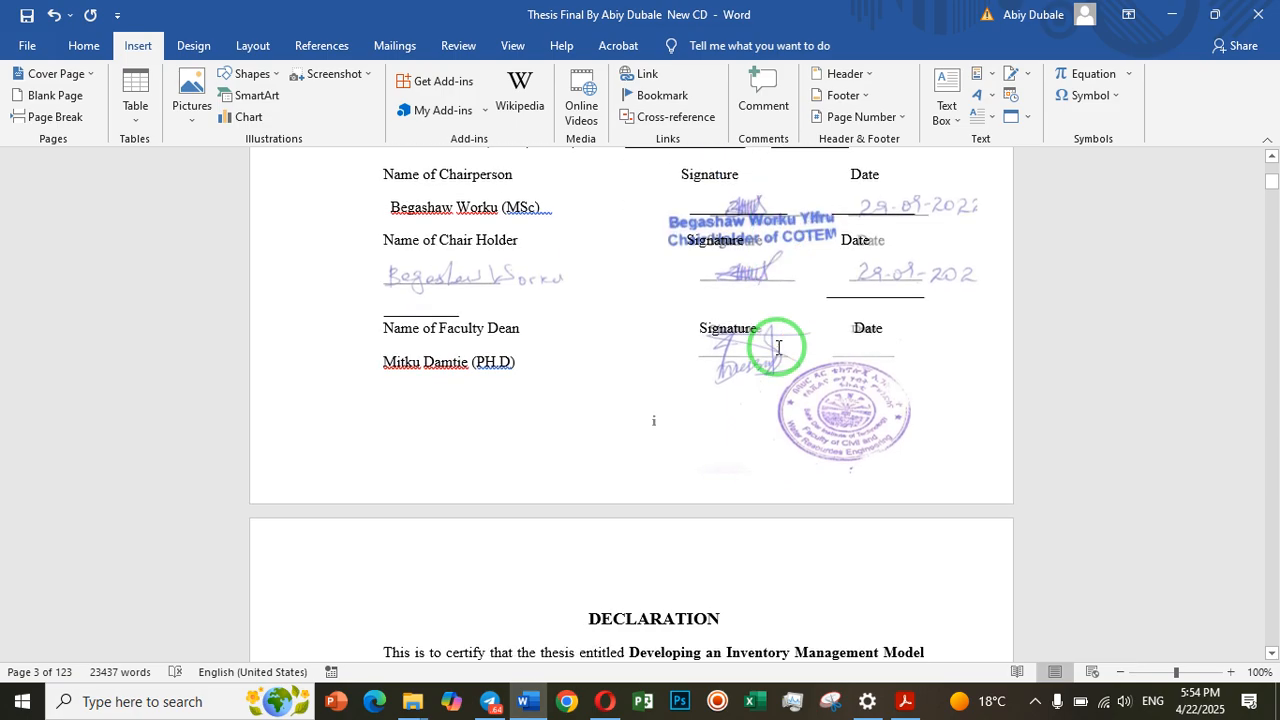
{"action": "scroll", "coordinate": [777, 352], "scroll_direction": "up", "scroll_amount": 2}
{"action": "scroll", "coordinate": [777, 351], "scroll_direction": "up", "scroll_amount": 1}
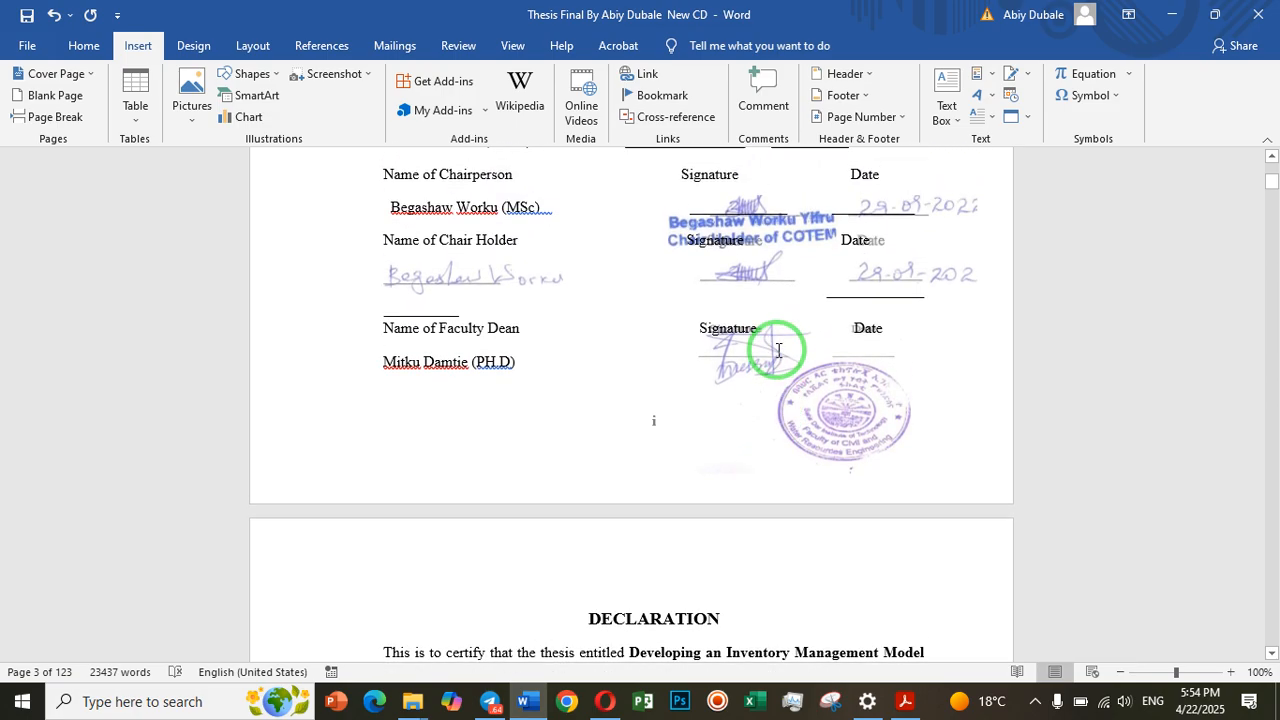
{"action": "scroll", "coordinate": [760, 292], "scroll_direction": "up", "scroll_amount": 9}
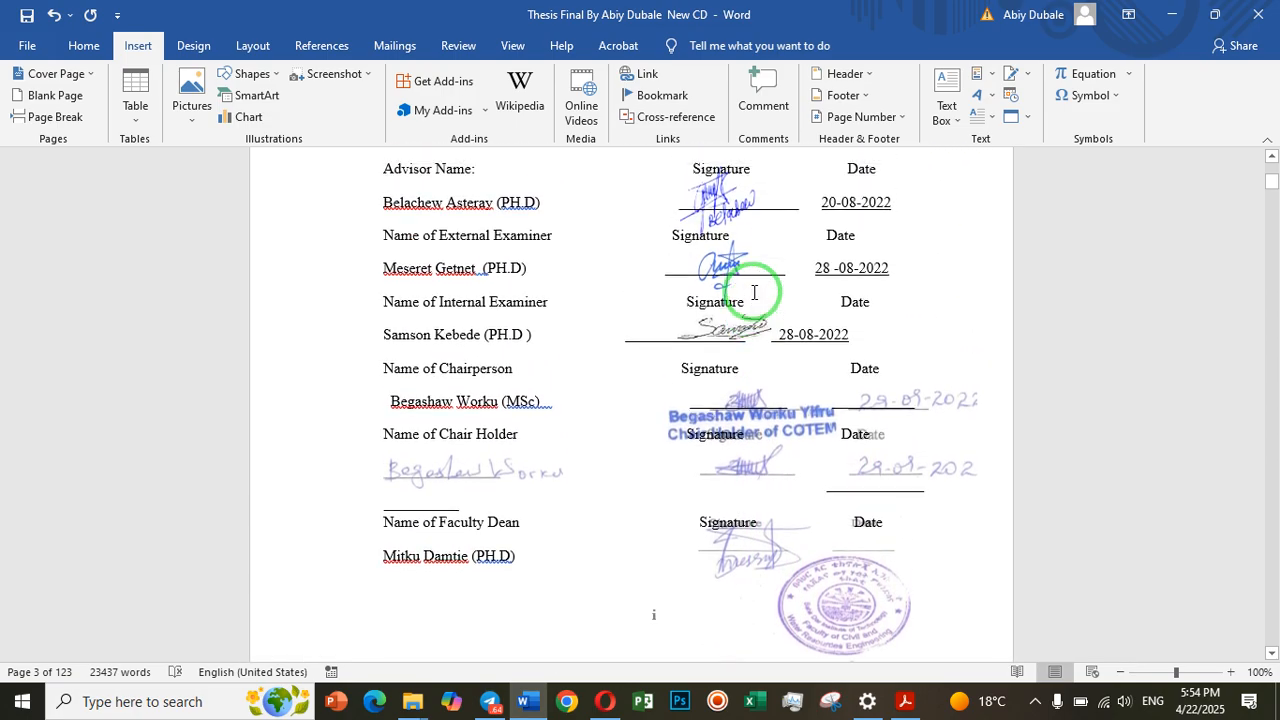
{"action": "scroll", "coordinate": [751, 337], "scroll_direction": "down", "scroll_amount": 5}
{"action": "scroll", "coordinate": [751, 337], "scroll_direction": "down", "scroll_amount": 13}
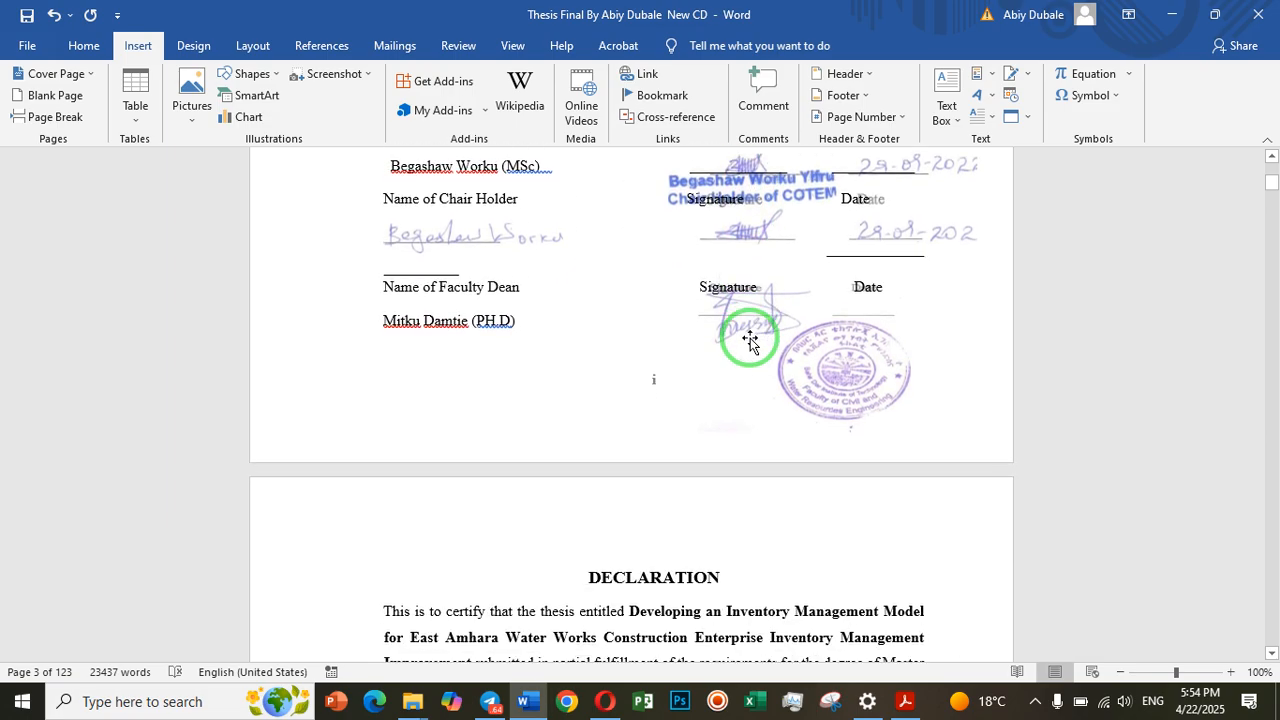
{"action": "scroll", "coordinate": [750, 343], "scroll_direction": "down", "scroll_amount": 4}
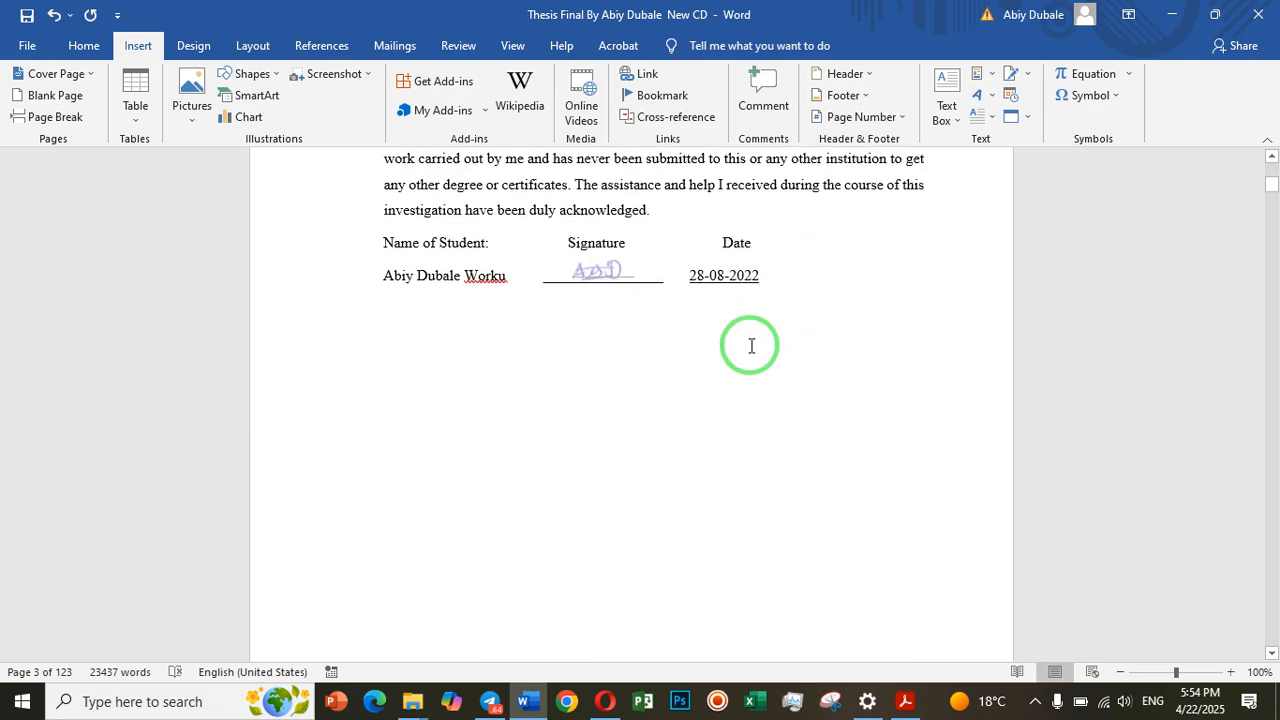
{"action": "scroll", "coordinate": [730, 346], "scroll_direction": "up", "scroll_amount": 3}
{"action": "scroll", "coordinate": [680, 360], "scroll_direction": "down", "scroll_amount": 5}
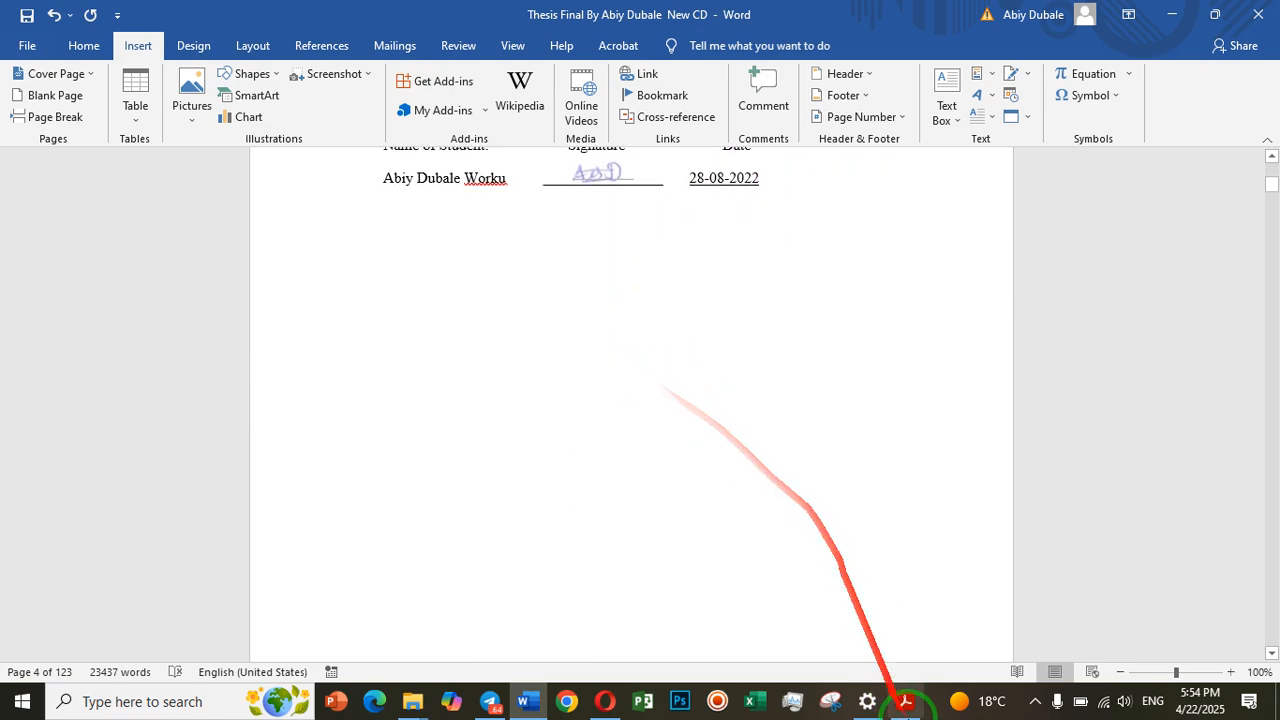
Switch to the thesis PDF in Adobe Acrobat and examine the signatures on its approval and declaration pages
{"action": "left_click", "coordinate": [905, 701]}
{"action": "scroll", "coordinate": [908, 415], "scroll_direction": "down", "scroll_amount": 10}
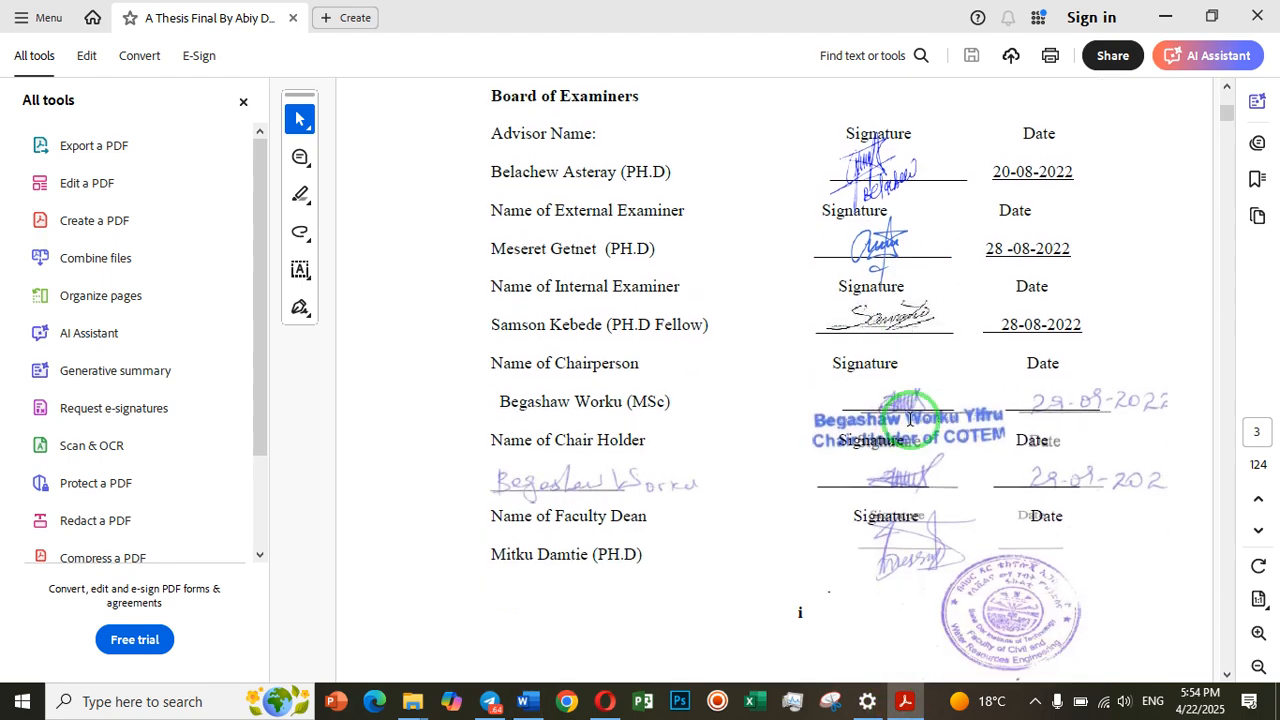
{"action": "scroll", "coordinate": [909, 422], "scroll_direction": "up", "scroll_amount": 5}
{"action": "scroll", "coordinate": [910, 423], "scroll_direction": "up", "scroll_amount": 5}
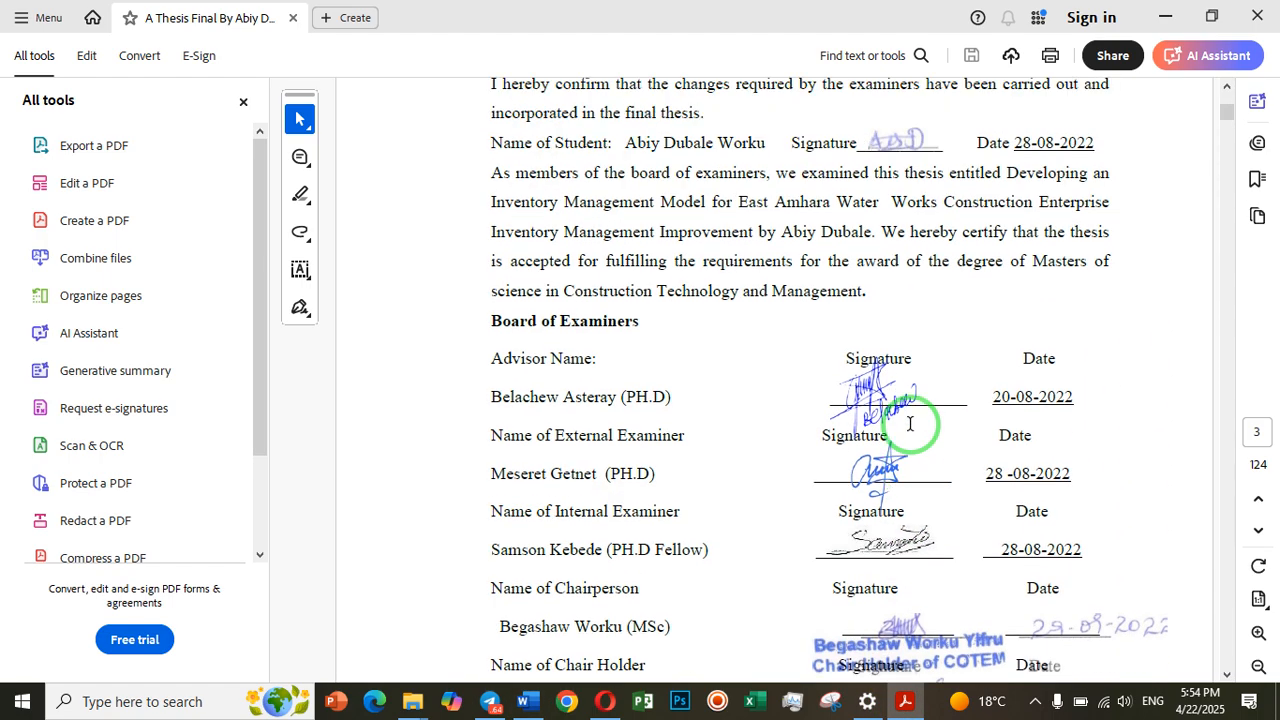
{"action": "scroll", "coordinate": [908, 429], "scroll_direction": "up", "scroll_amount": 4}
{"action": "scroll", "coordinate": [894, 423], "scroll_direction": "down", "scroll_amount": 13}
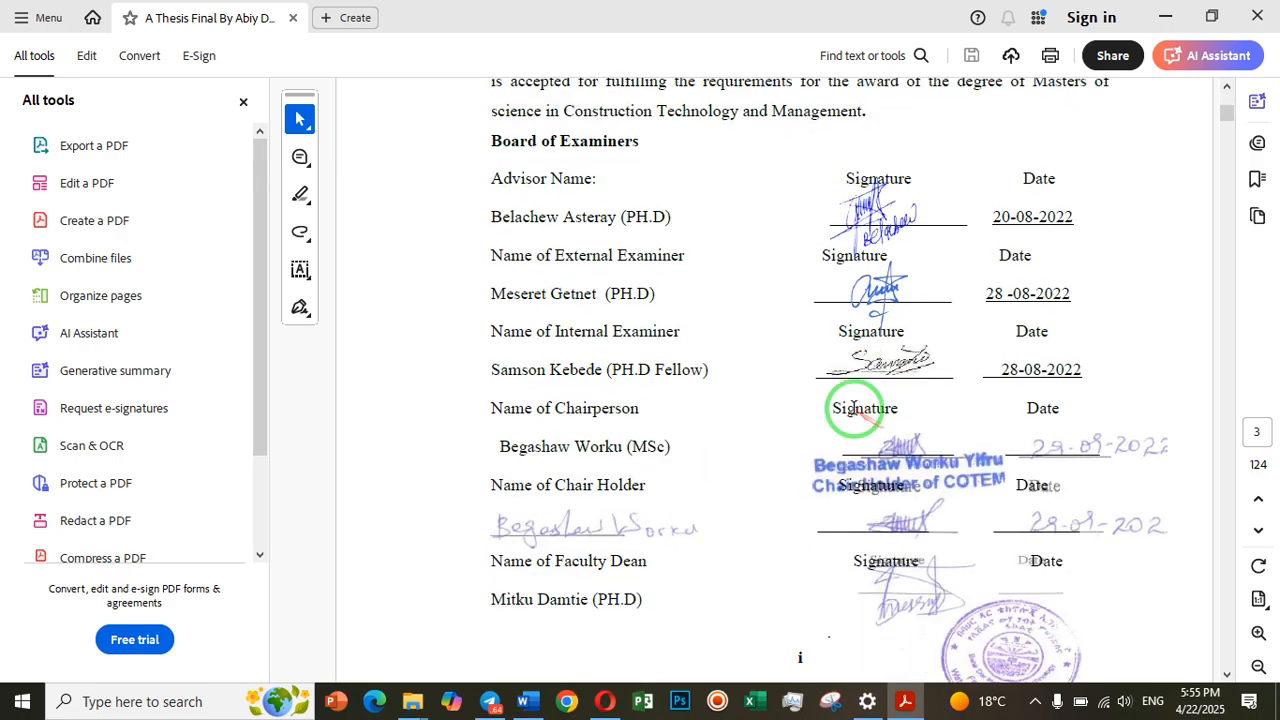
{"action": "scroll", "coordinate": [853, 409], "scroll_direction": "down", "scroll_amount": 13}
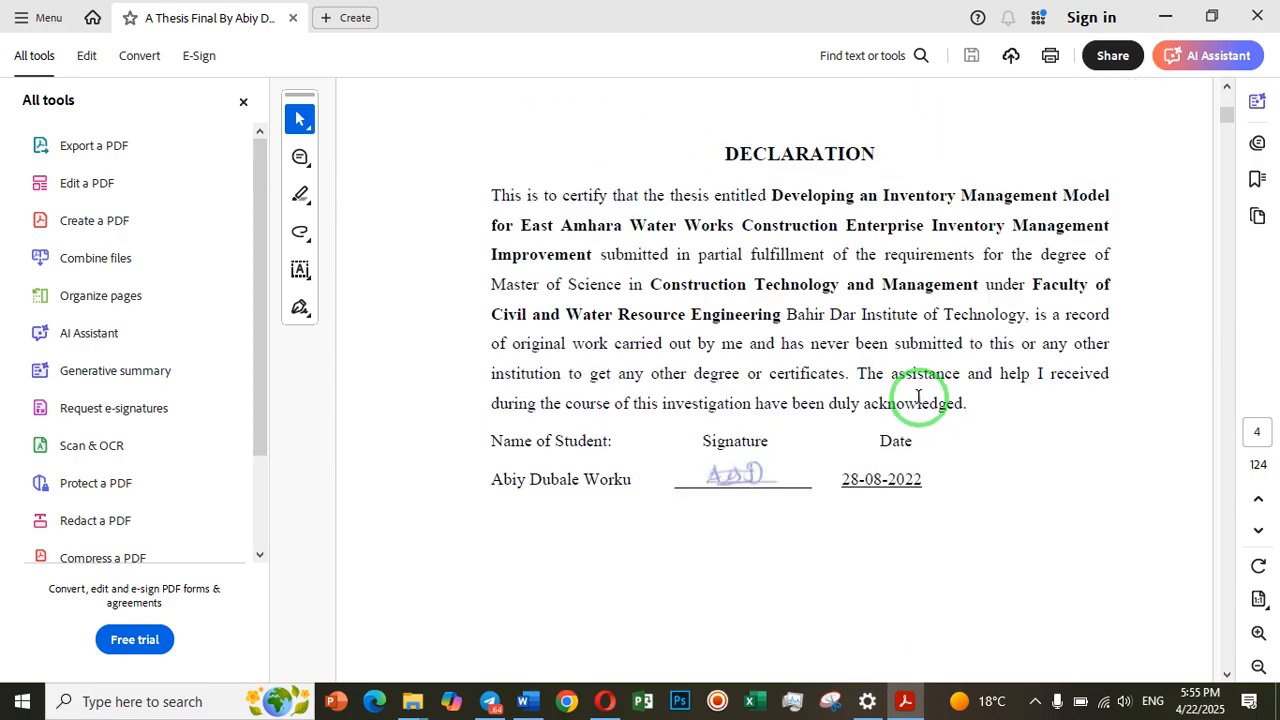
{"action": "scroll", "coordinate": [918, 398], "scroll_direction": "up", "scroll_amount": 18}
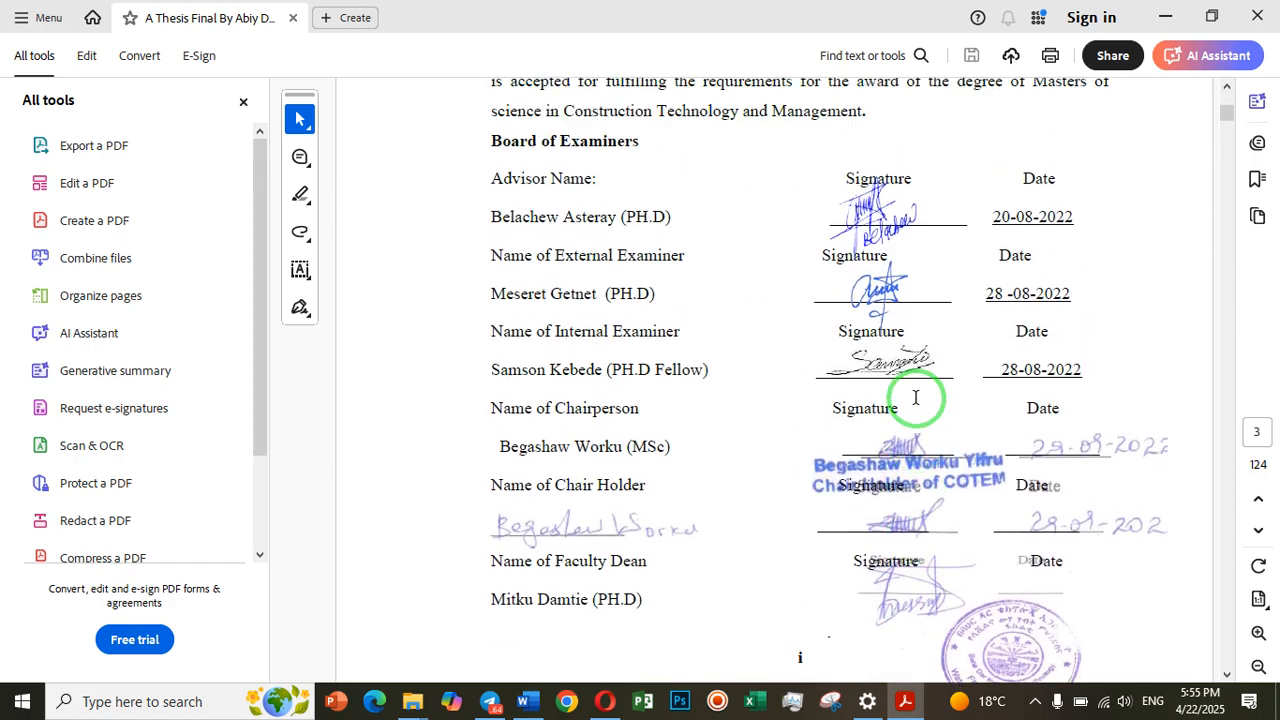
{"action": "scroll", "coordinate": [914, 400], "scroll_direction": "up", "scroll_amount": 4}
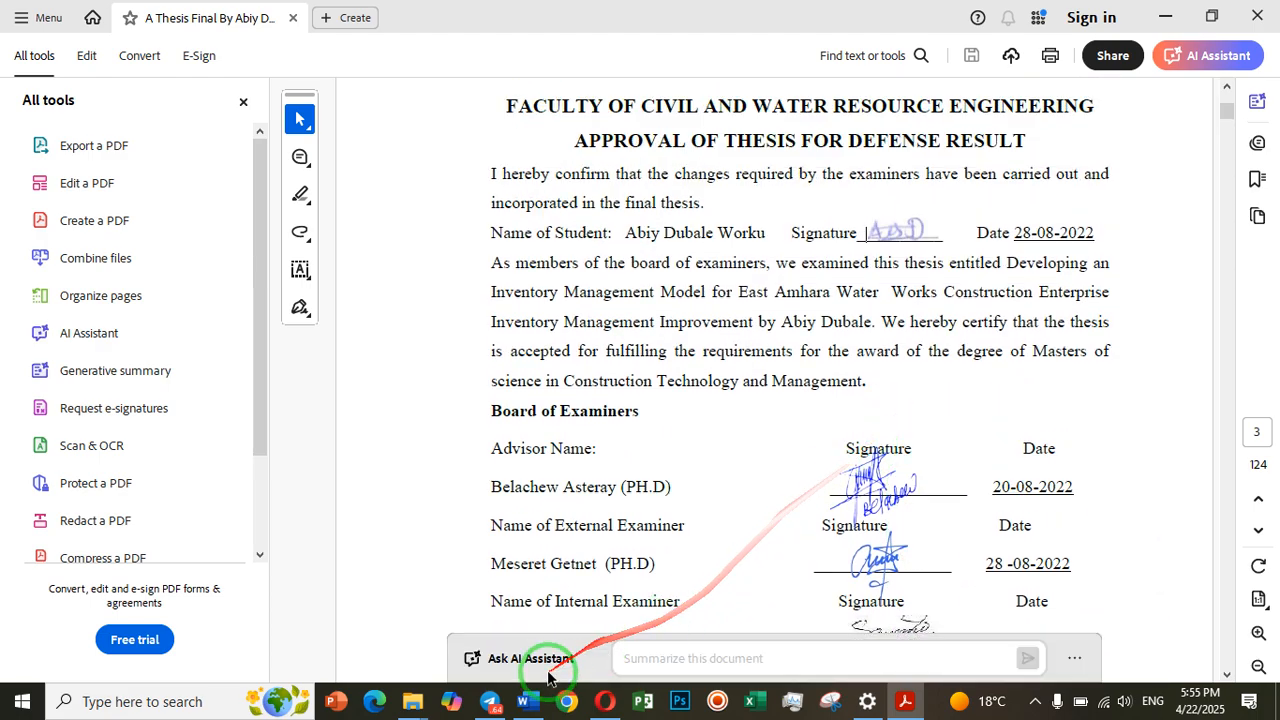
Switch back to the thesis in Word and insert the signature photo photo_2025-02-15_18-32-05 from the Desktop folder
{"action": "left_click", "coordinate": [530, 701]}
{"action": "scroll", "coordinate": [592, 387], "scroll_direction": "up", "scroll_amount": 2}
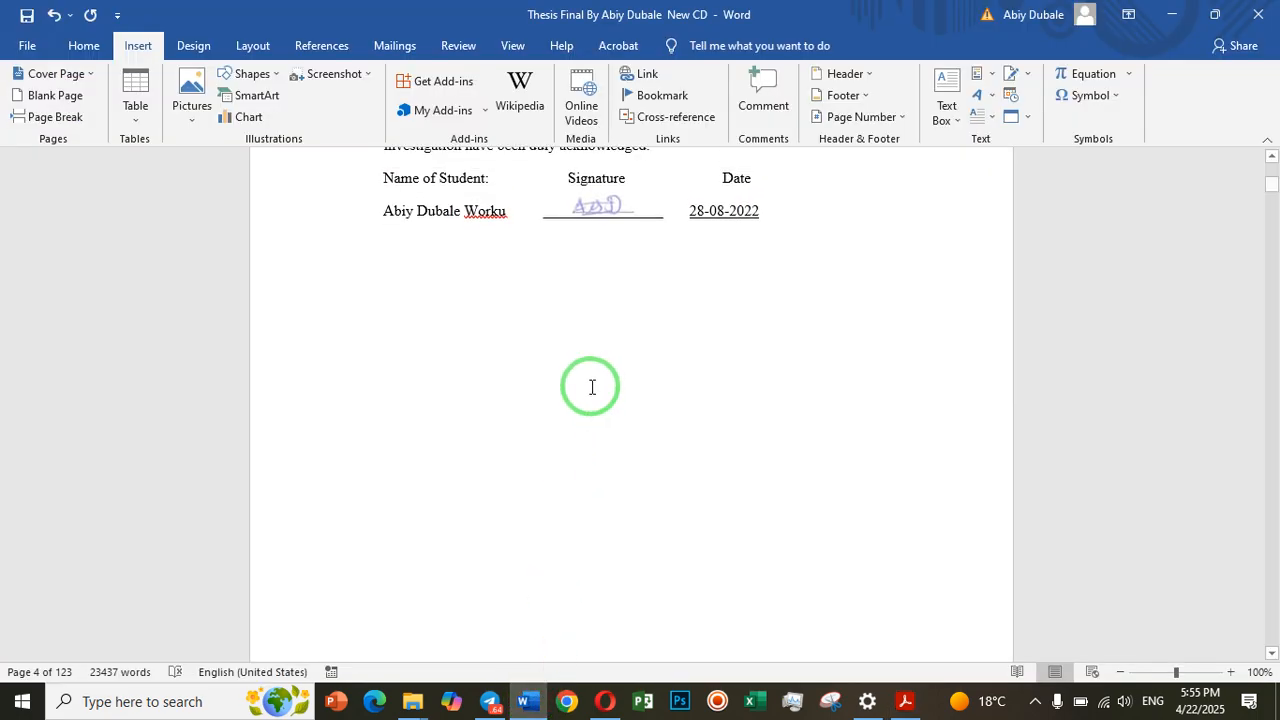
{"action": "scroll", "coordinate": [592, 387], "scroll_direction": "down", "scroll_amount": 1}
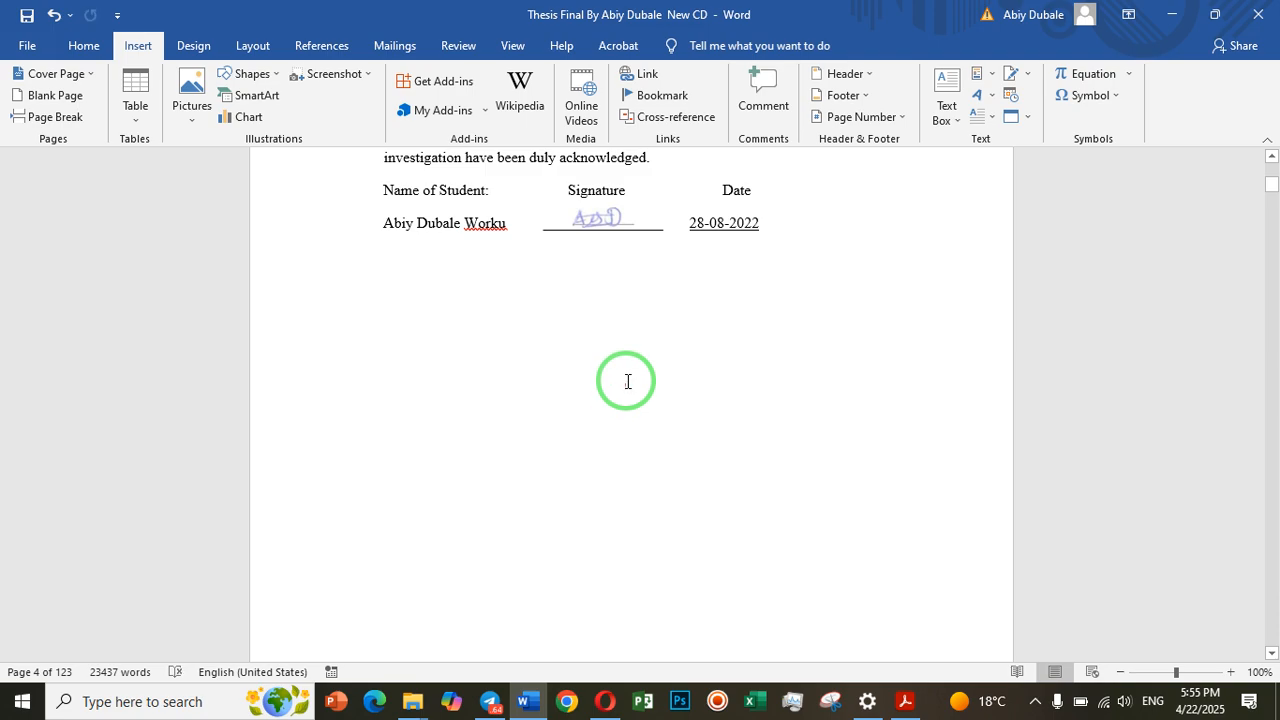
{"action": "scroll", "coordinate": [626, 390], "scroll_direction": "down", "scroll_amount": 2}
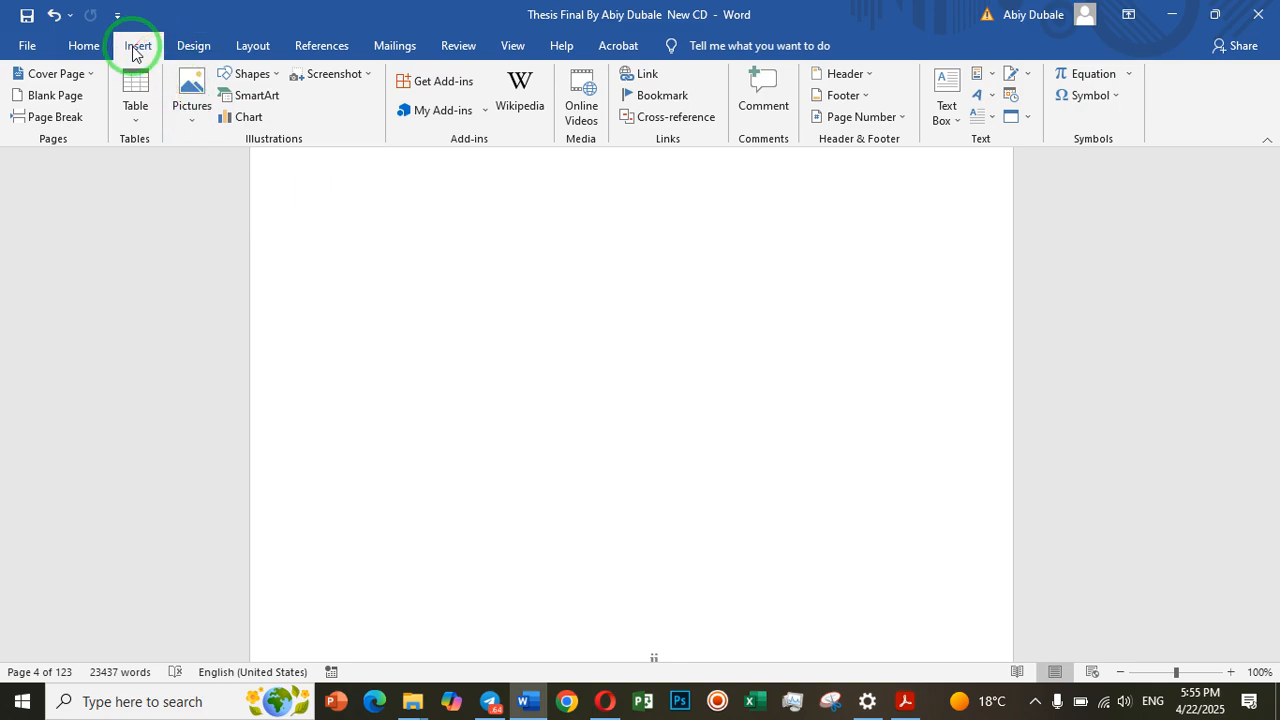
{"action": "left_click", "coordinate": [185, 116]}
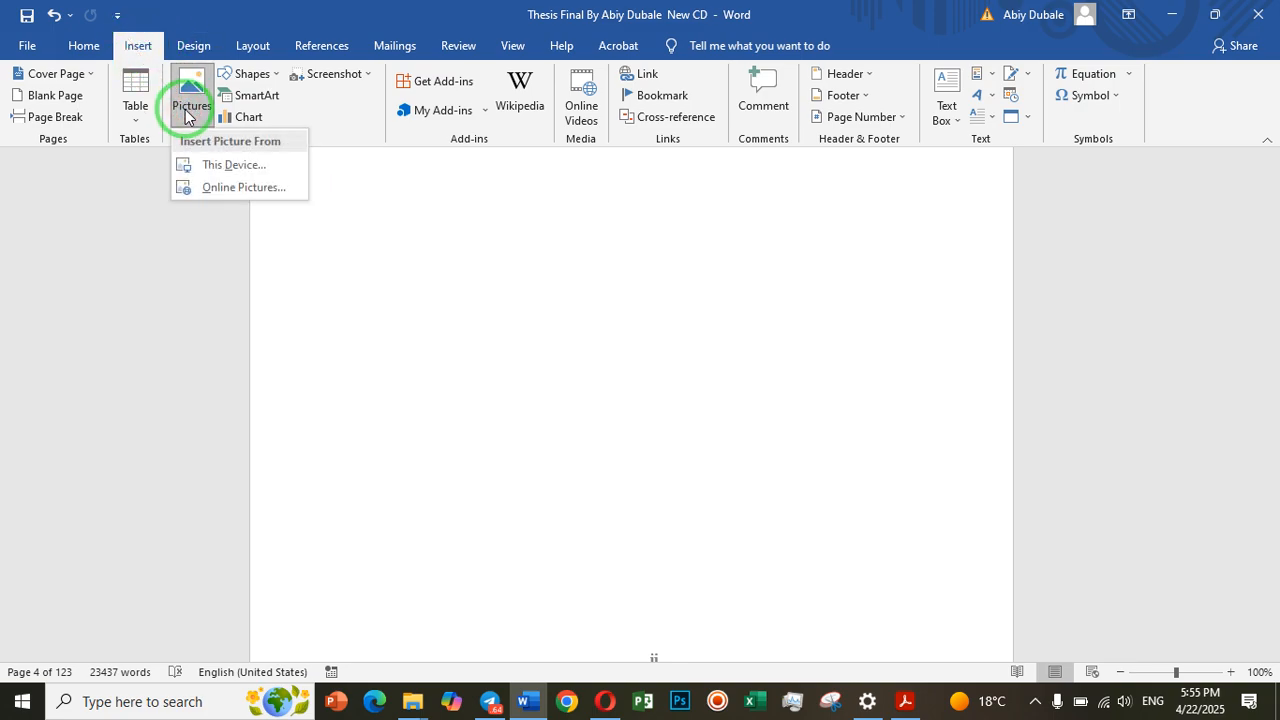
{"action": "left_click", "coordinate": [239, 176]}
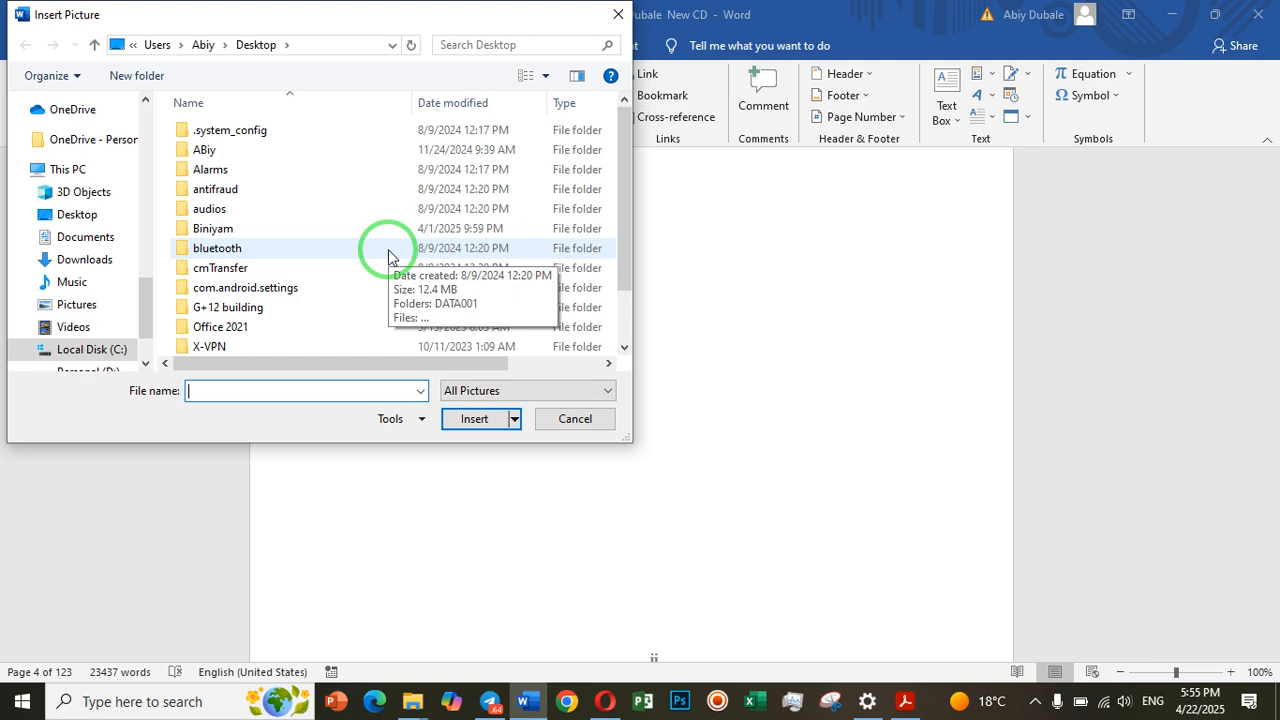
{"action": "left_click", "coordinate": [98, 215]}
{"action": "scroll", "coordinate": [260, 228], "scroll_direction": "down", "scroll_amount": 3}
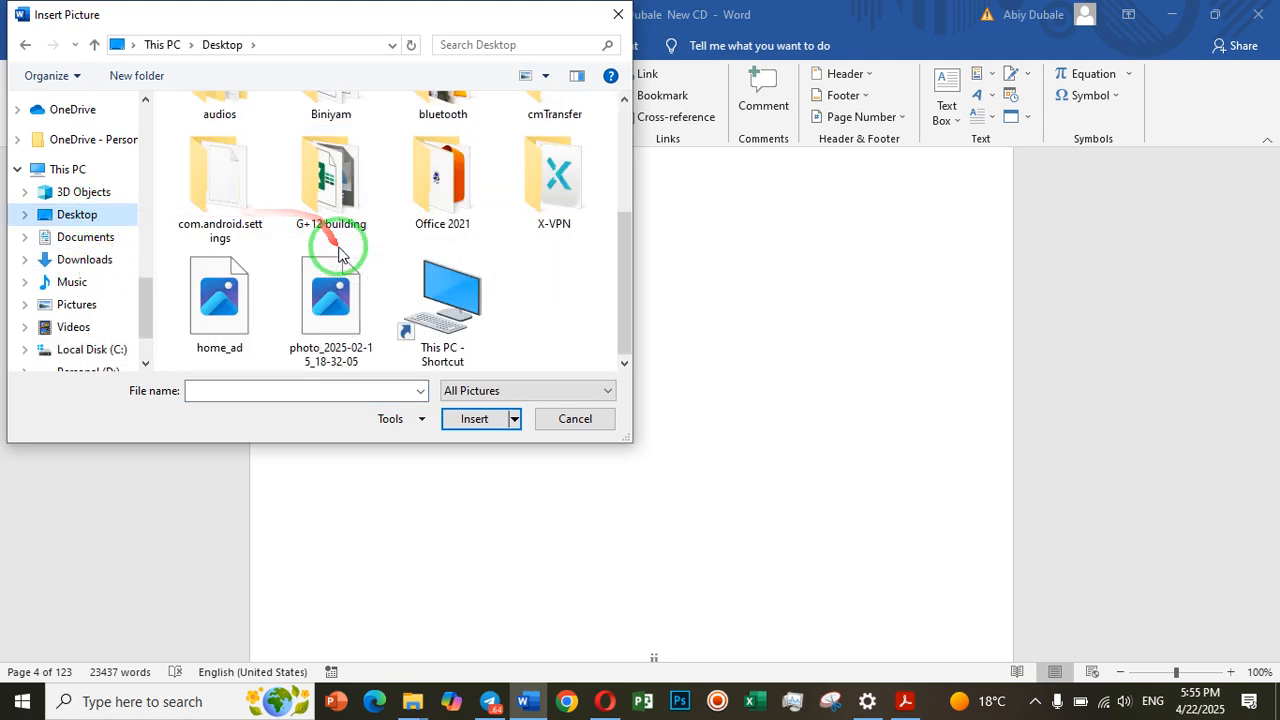
{"action": "left_click", "coordinate": [322, 330]}
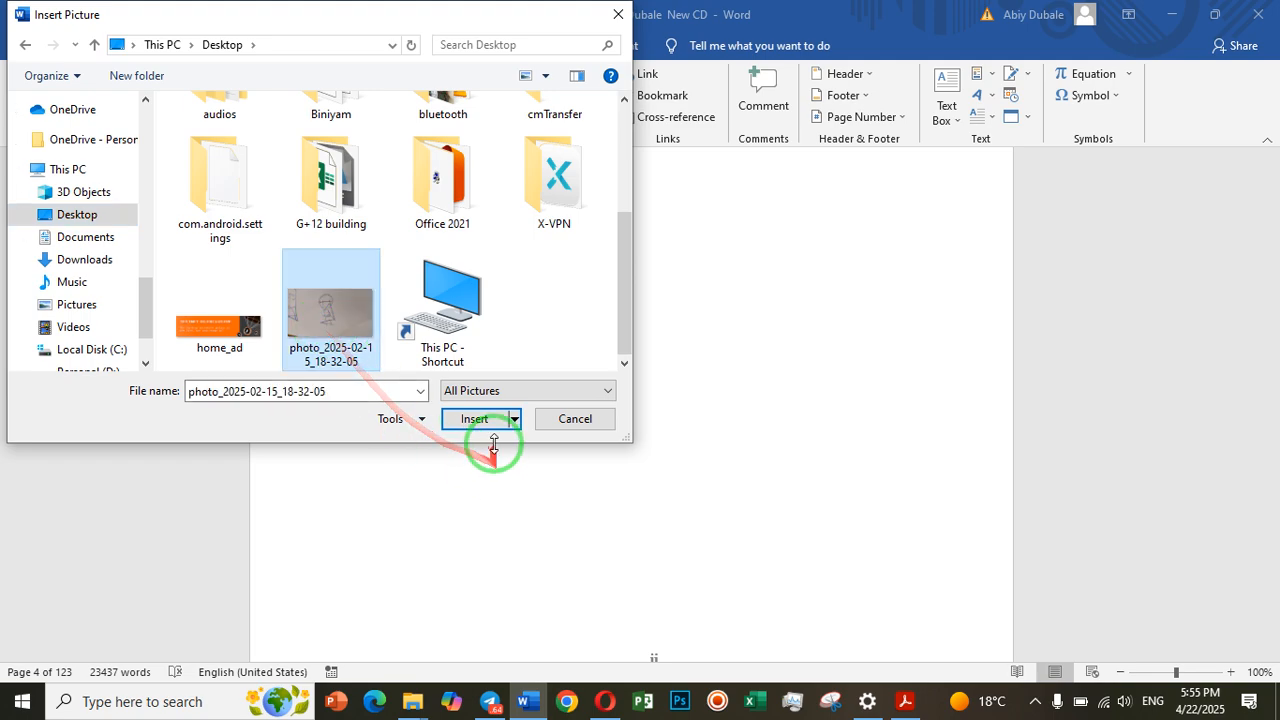
{"action": "left_click", "coordinate": [474, 420]}
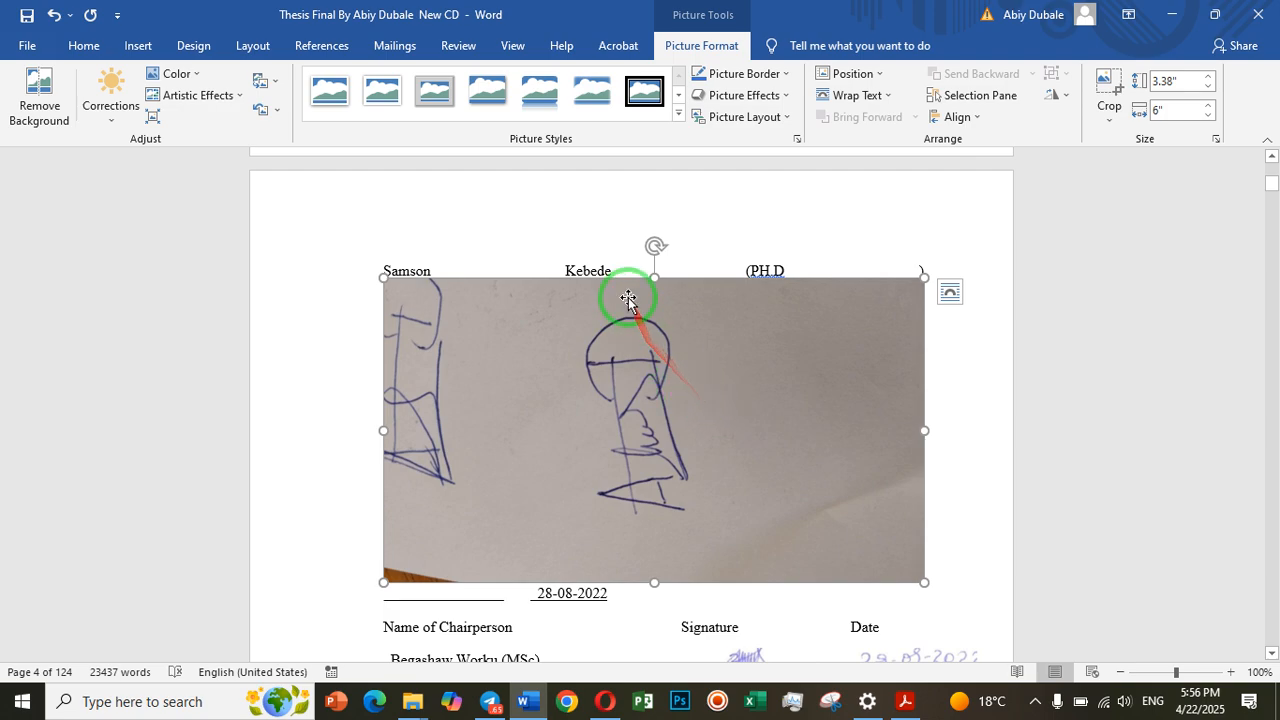
Crop the inserted photo on all four sides to the complete middle signature, about 2.2" high and 1.28" wide
{"action": "left_click", "coordinate": [1106, 86]}
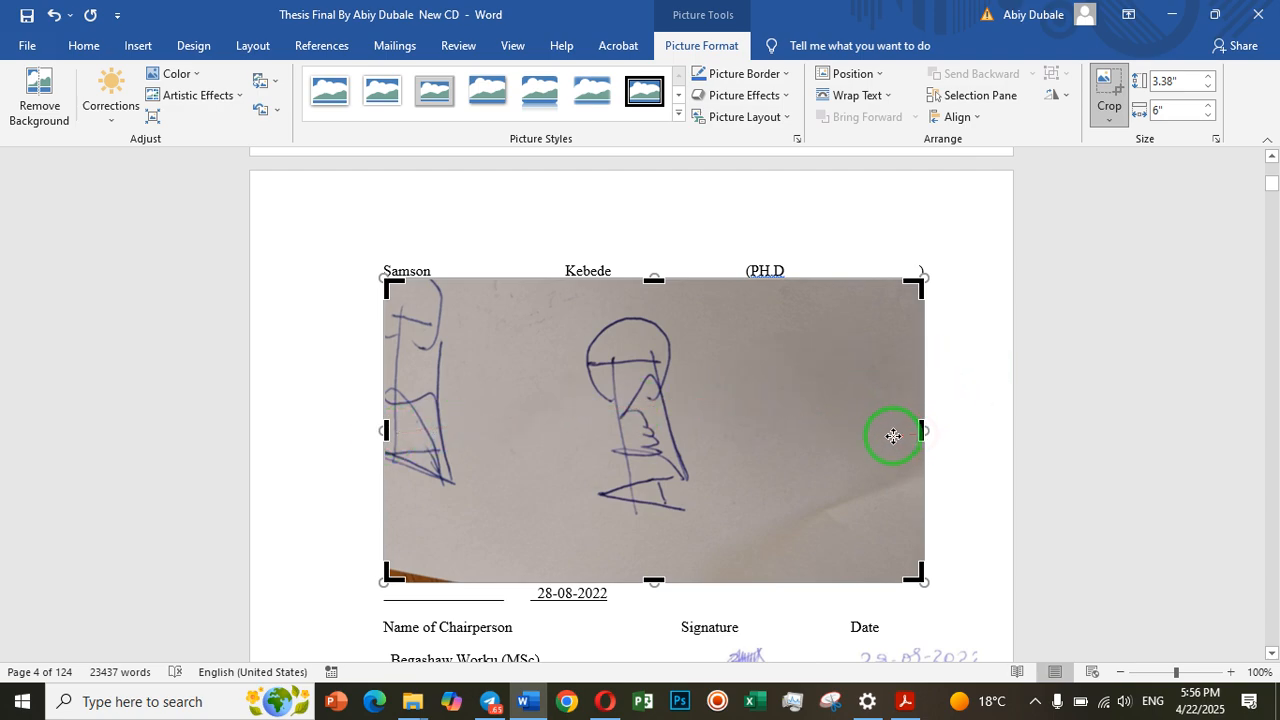
{"action": "left_click_drag", "start_coordinate": [922, 430], "coordinate": [695, 434]}
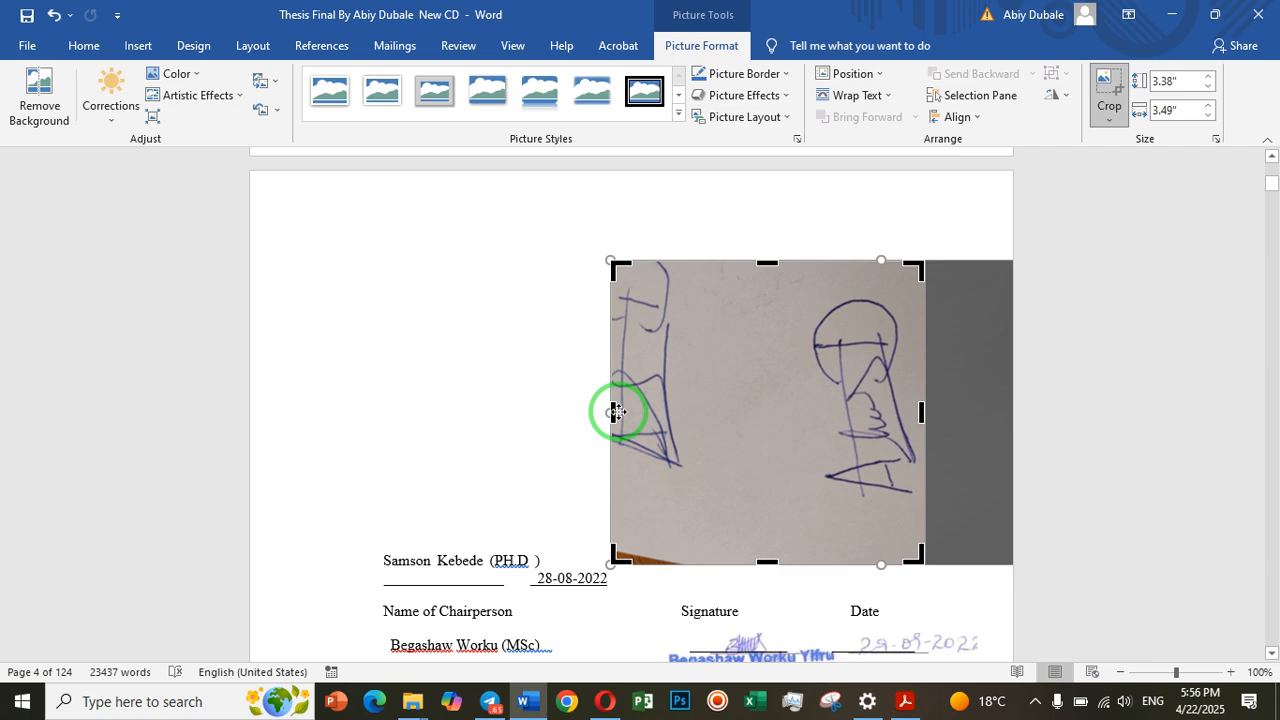
{"action": "left_click_drag", "start_coordinate": [612, 412], "coordinate": [810, 413]}
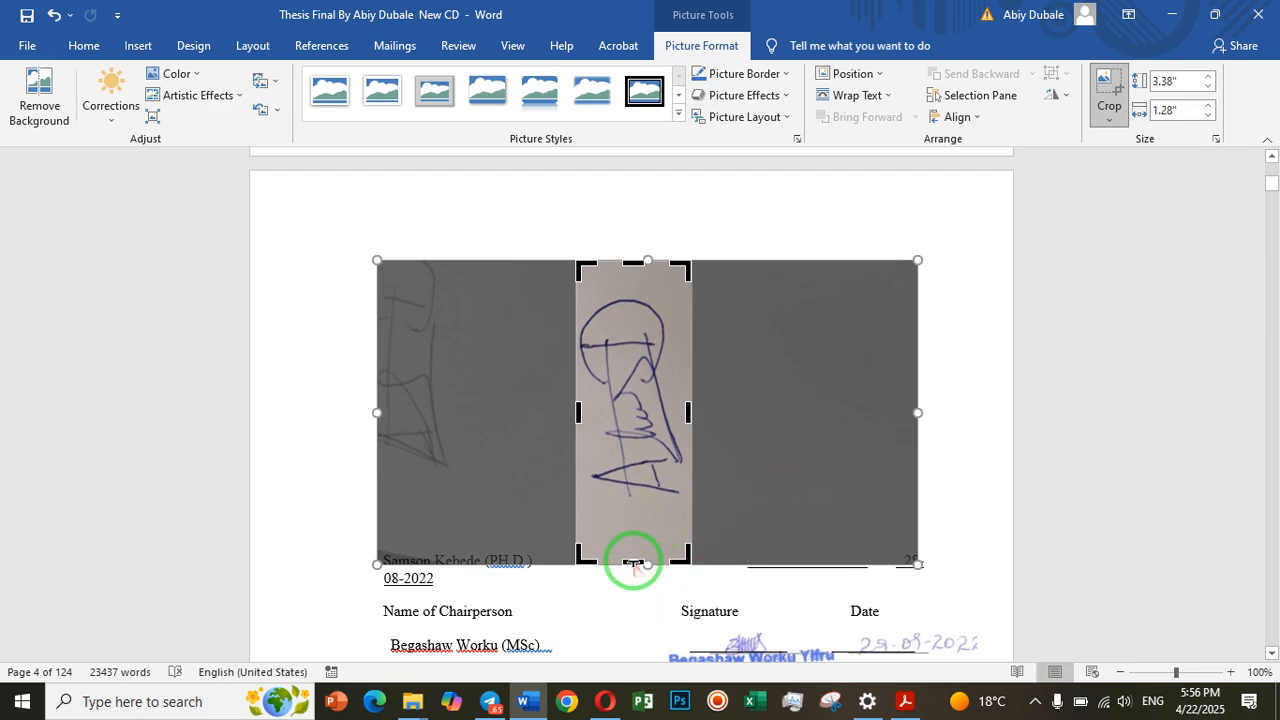
{"action": "left_click_drag", "start_coordinate": [633, 564], "coordinate": [638, 498]}
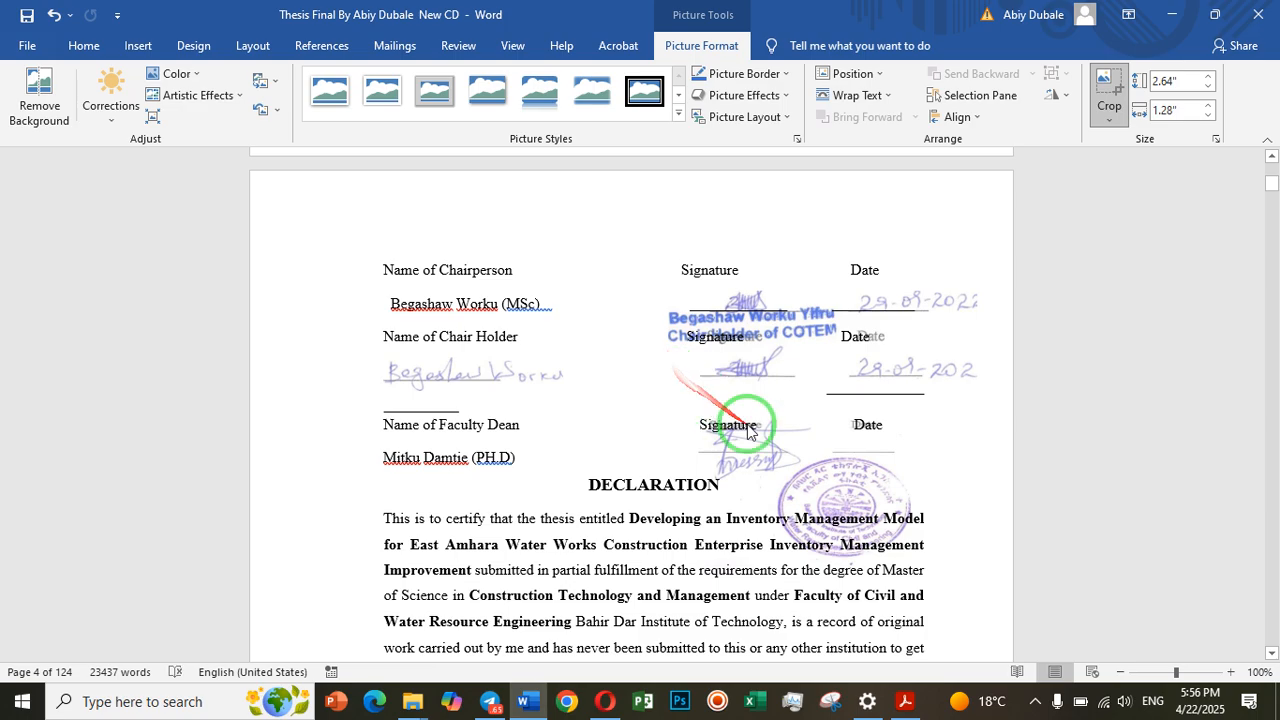
{"action": "scroll", "coordinate": [746, 426], "scroll_direction": "up", "scroll_amount": 1}
{"action": "scroll", "coordinate": [746, 426], "scroll_direction": "up", "scroll_amount": 8}
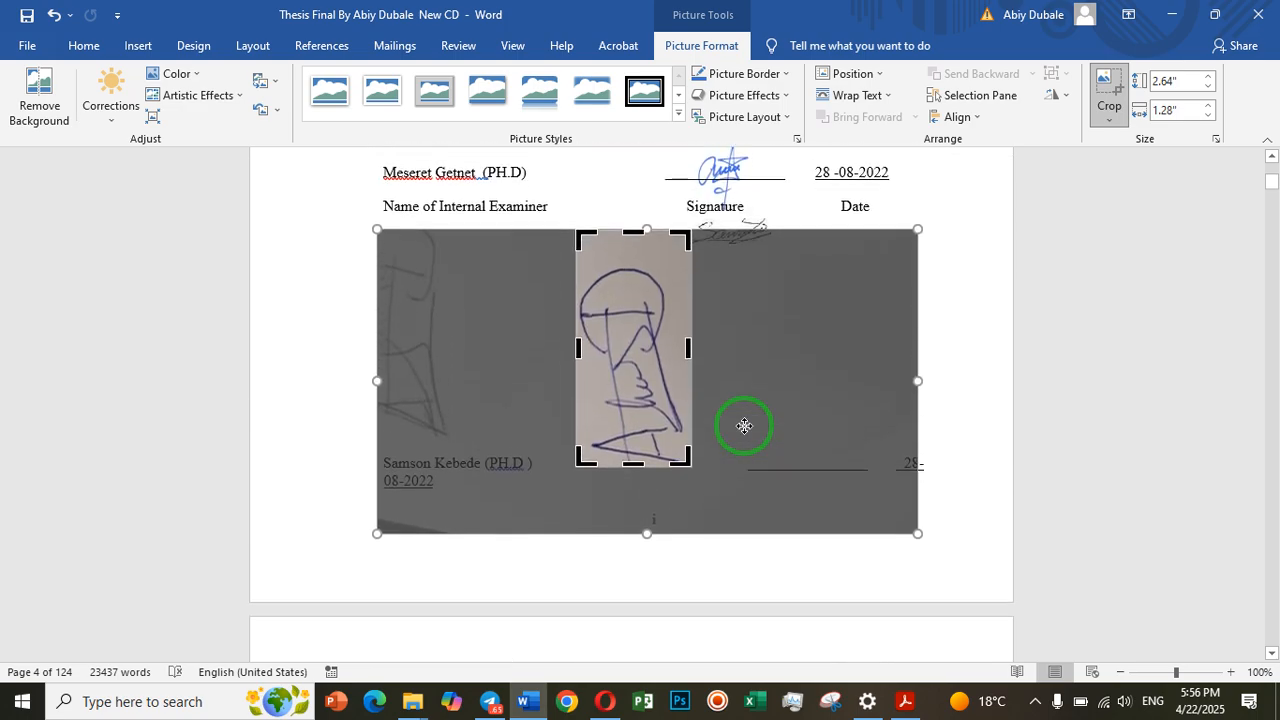
{"action": "left_click_drag", "start_coordinate": [635, 233], "coordinate": [636, 272]}
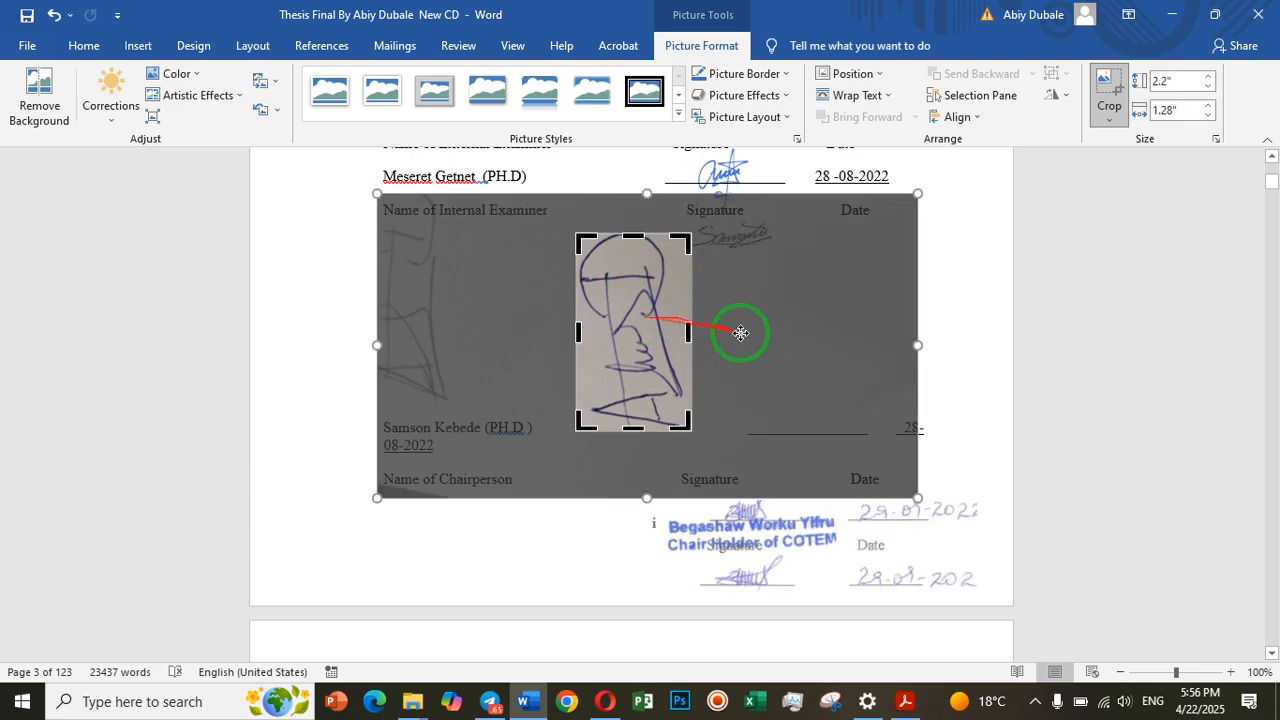
{"action": "left_click", "coordinate": [951, 317]}
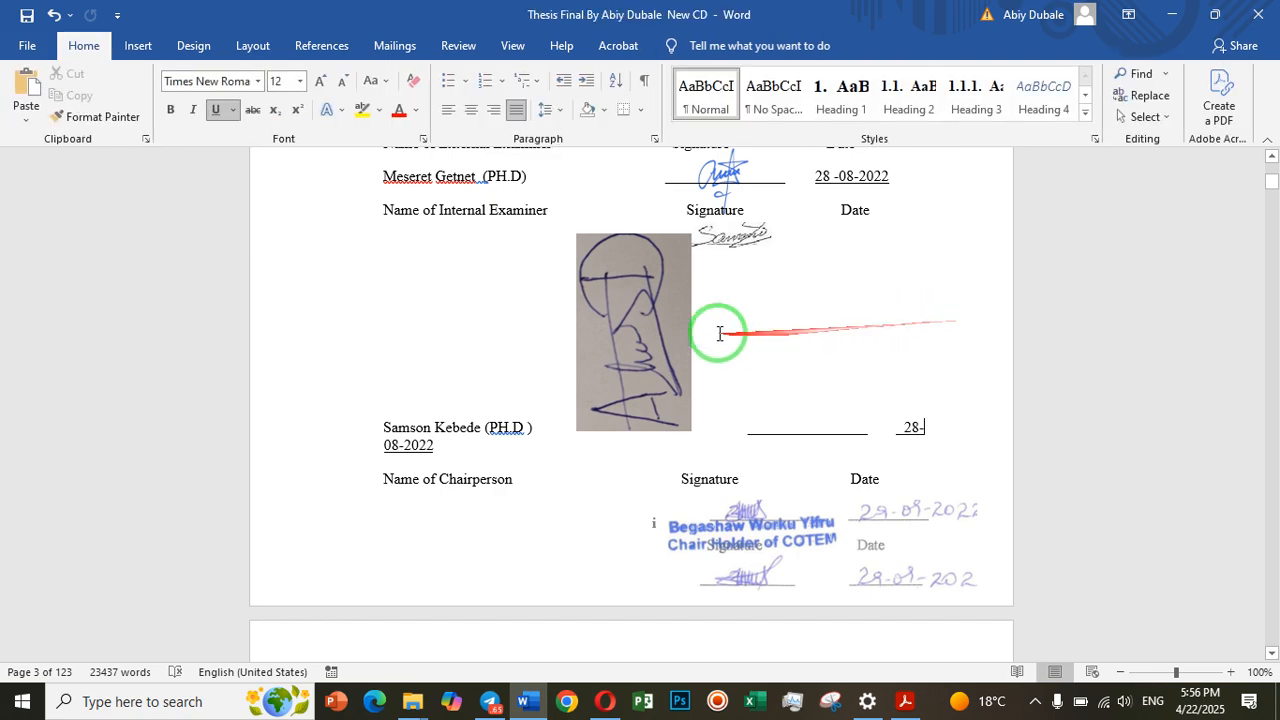
Rotate the cropped signature picture 90° clockwise so it reads horizontally, and shrink it to about 0.95" by 0.55"
{"action": "left_click", "coordinate": [646, 321]}
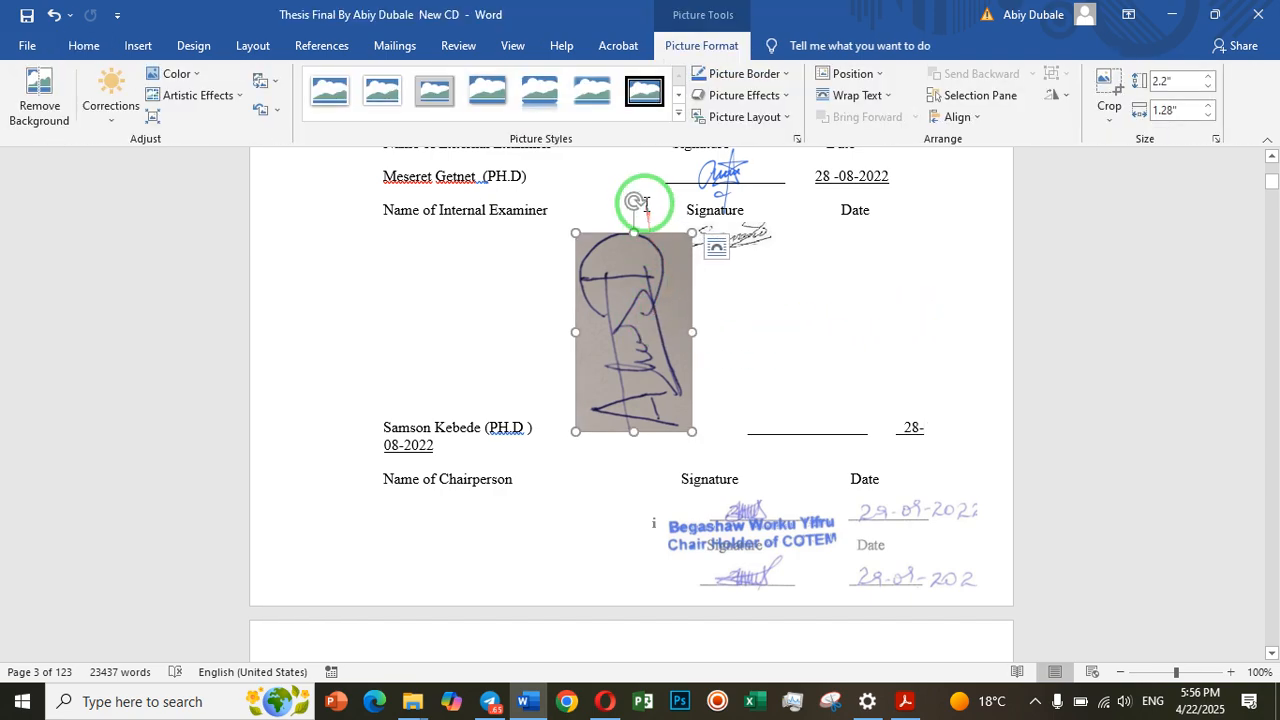
{"action": "mouse_move", "coordinate": [638, 200]}
{"action": "left_mouse_down"}
{"action": "mouse_move", "coordinate": [708, 218]}
{"action": "mouse_move", "coordinate": [798, 292]}
{"action": "mouse_move", "coordinate": [757, 306]}
{"action": "mouse_move", "coordinate": [830, 343]}
{"action": "left_mouse_up"}
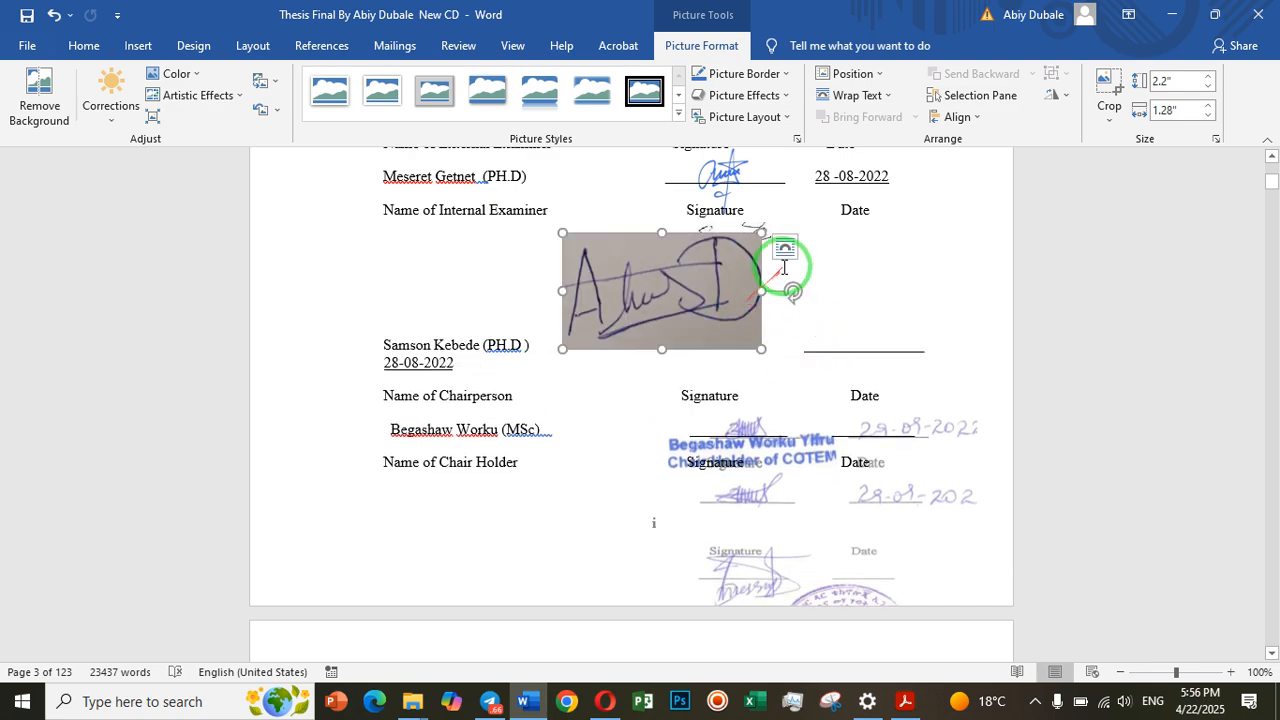
{"action": "mouse_move", "coordinate": [761, 231]}
{"action": "left_mouse_down"}
{"action": "mouse_move", "coordinate": [721, 276]}
{"action": "mouse_move", "coordinate": [750, 275]}
{"action": "mouse_move", "coordinate": [648, 316]}
{"action": "left_mouse_up"}
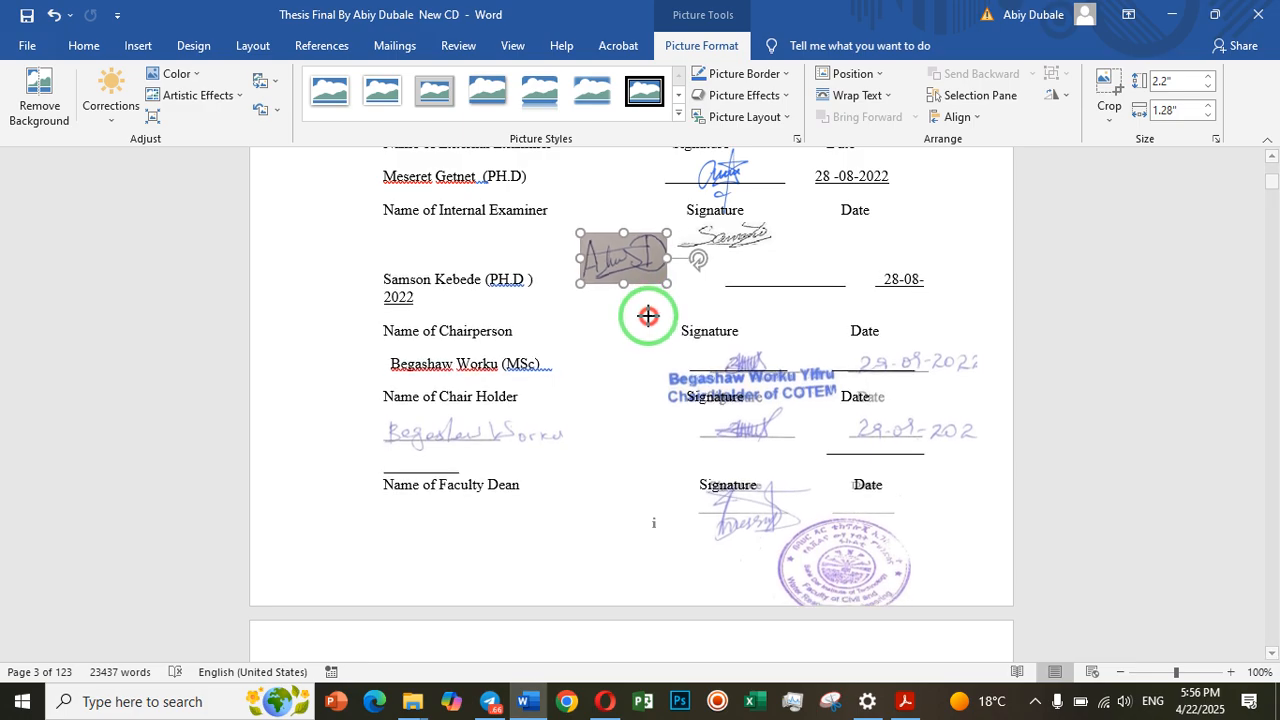
{"action": "left_click", "coordinate": [752, 271]}
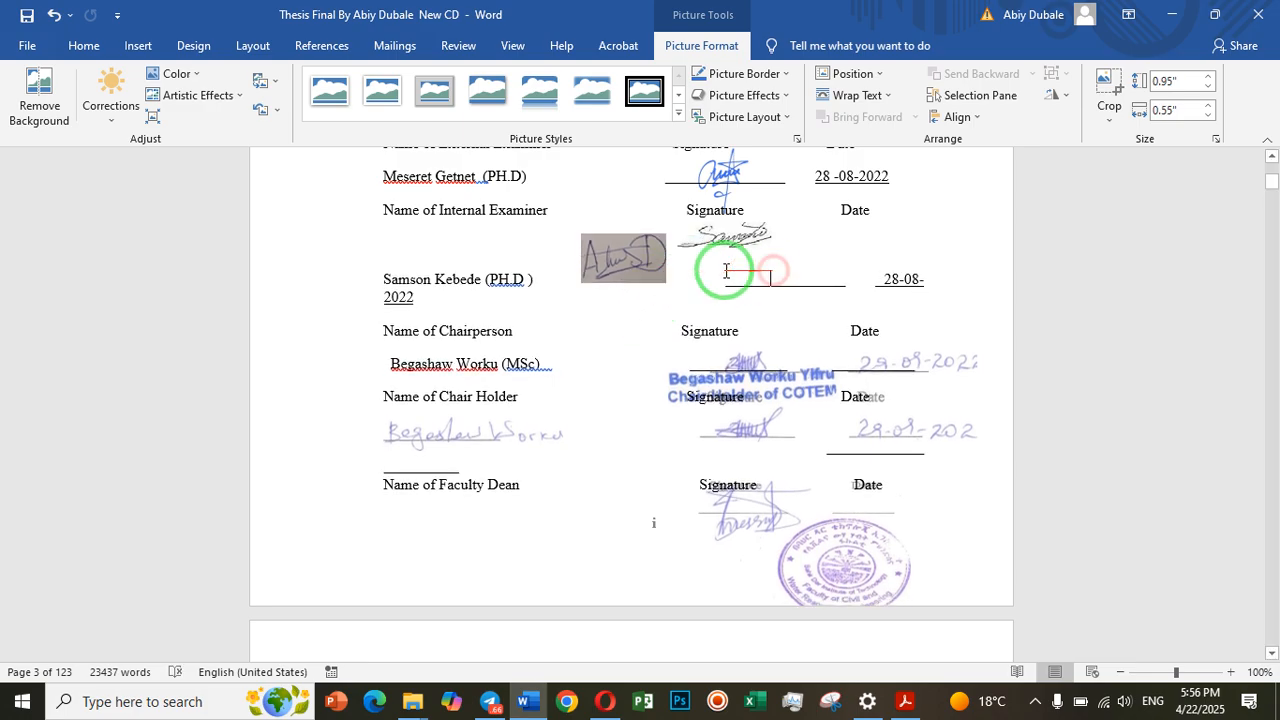
{"action": "scroll", "coordinate": [630, 266], "scroll_direction": "up", "scroll_amount": 5}
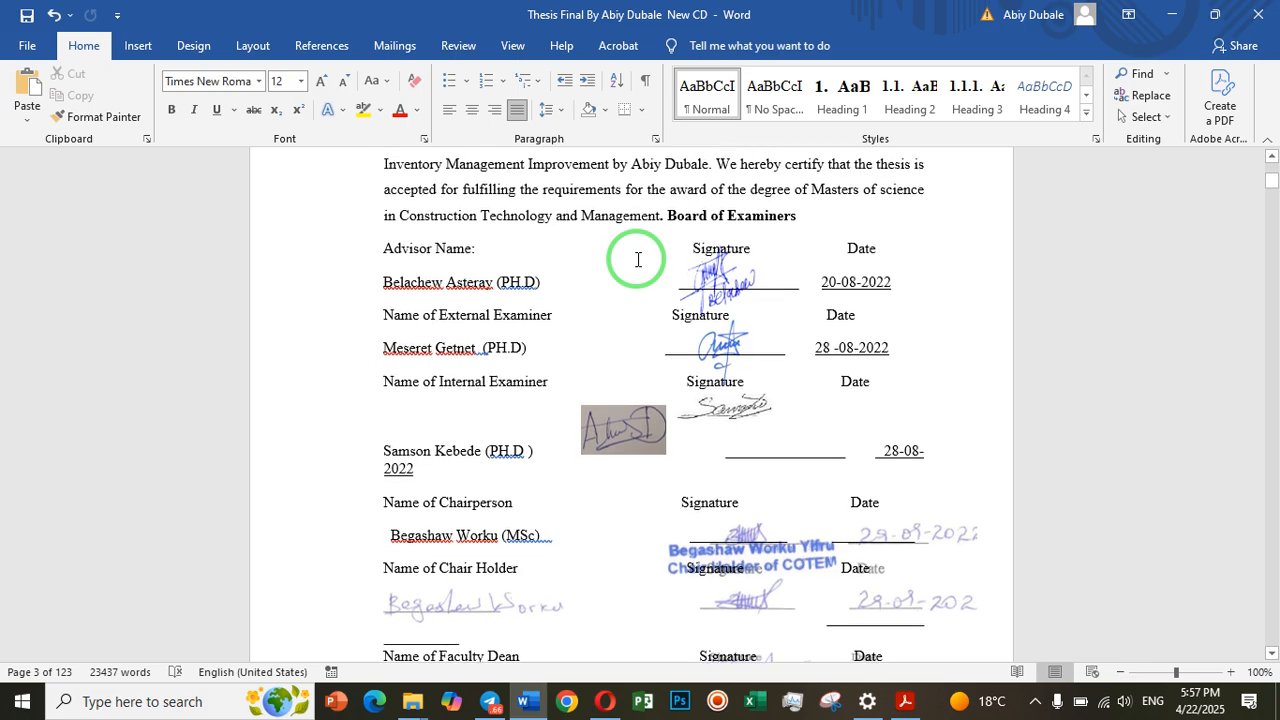
{"action": "scroll", "coordinate": [636, 262], "scroll_direction": "up", "scroll_amount": 2}
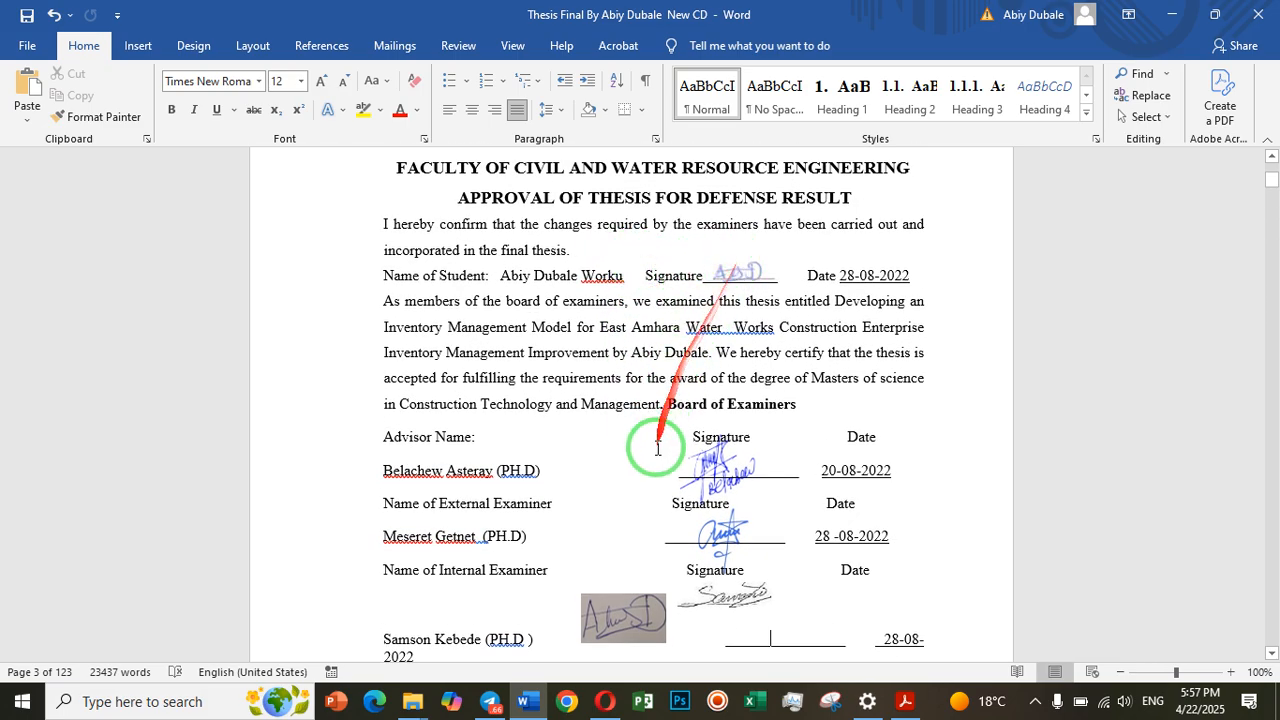
{"action": "scroll", "coordinate": [656, 481], "scroll_direction": "down", "scroll_amount": 2}
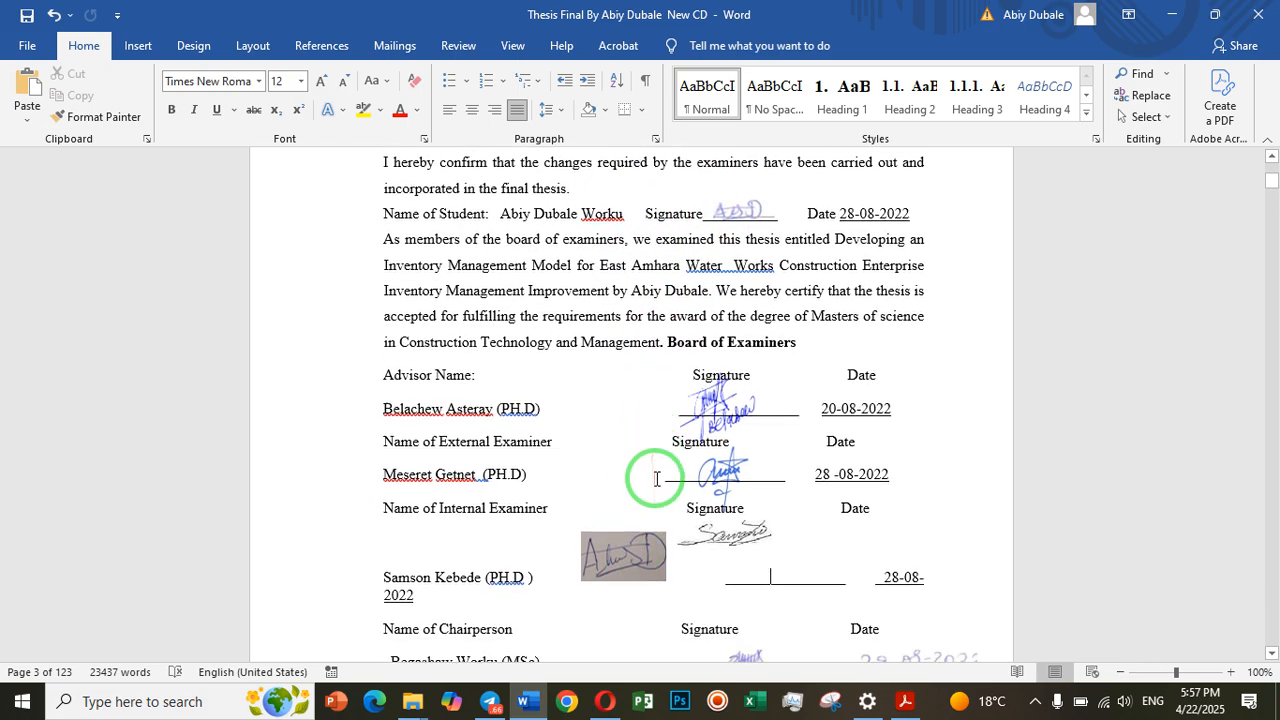
Apply the Brightness: +40% Contrast: +20% correction to the cropped signature picture beside the internal examiner's entry
{"action": "left_click", "coordinate": [643, 533]}
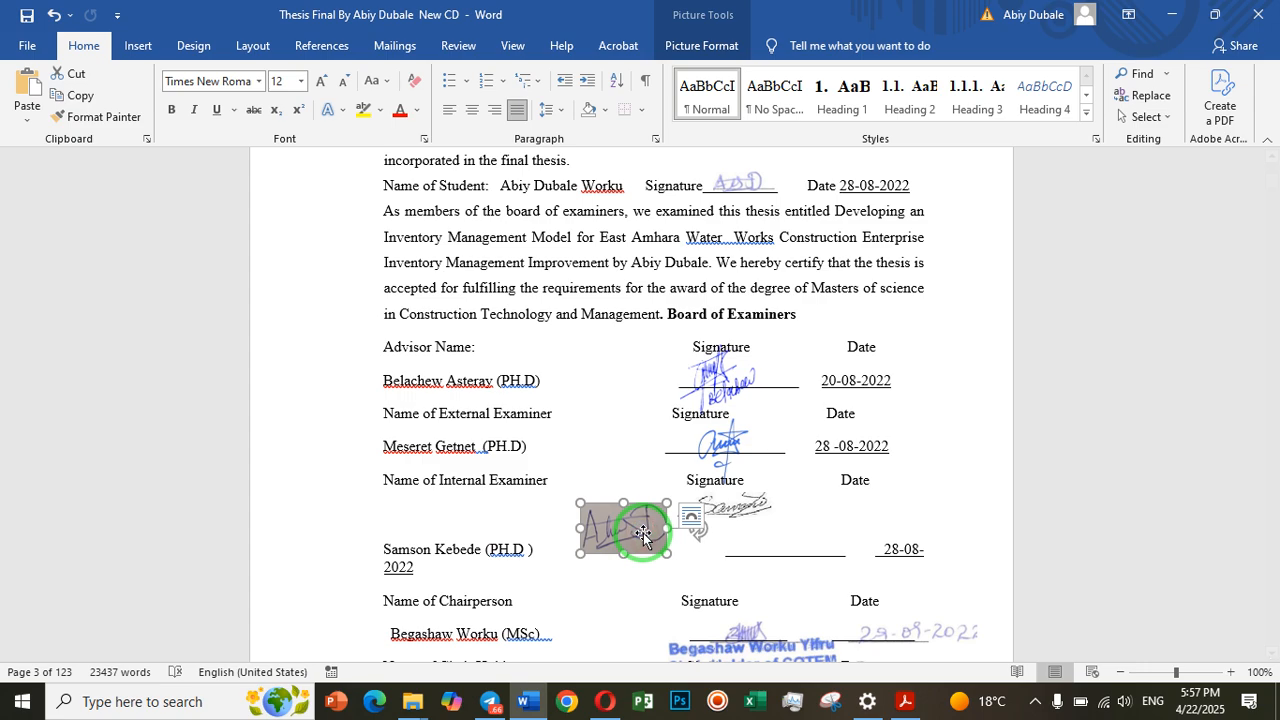
{"action": "left_click", "coordinate": [705, 45]}
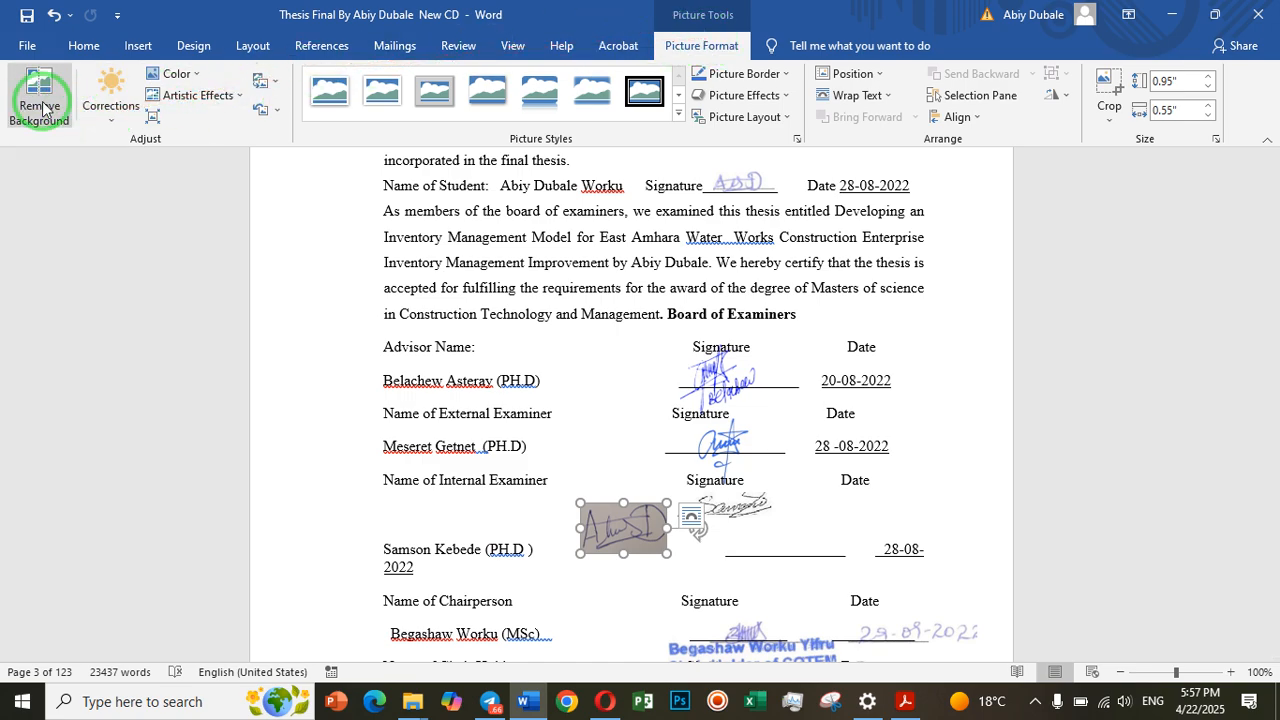
{"action": "left_click", "coordinate": [113, 131]}
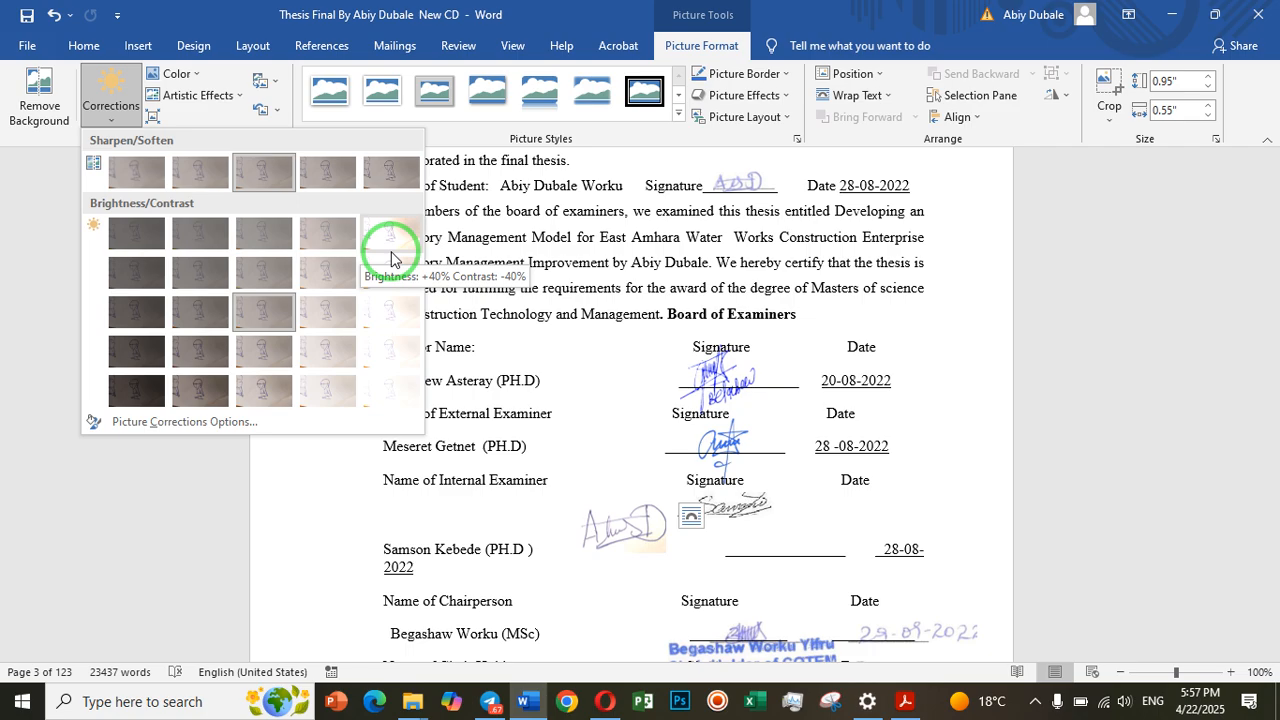
{"action": "left_click", "coordinate": [389, 336]}
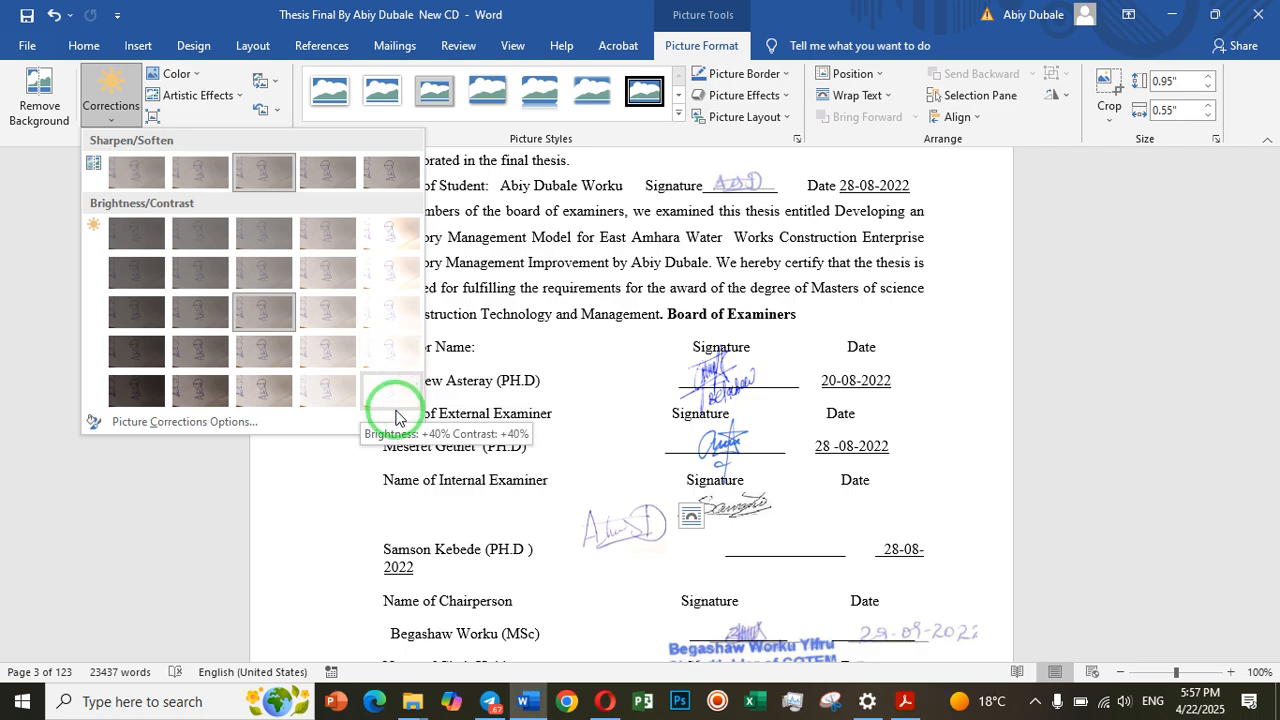
{"action": "left_click", "coordinate": [390, 355]}
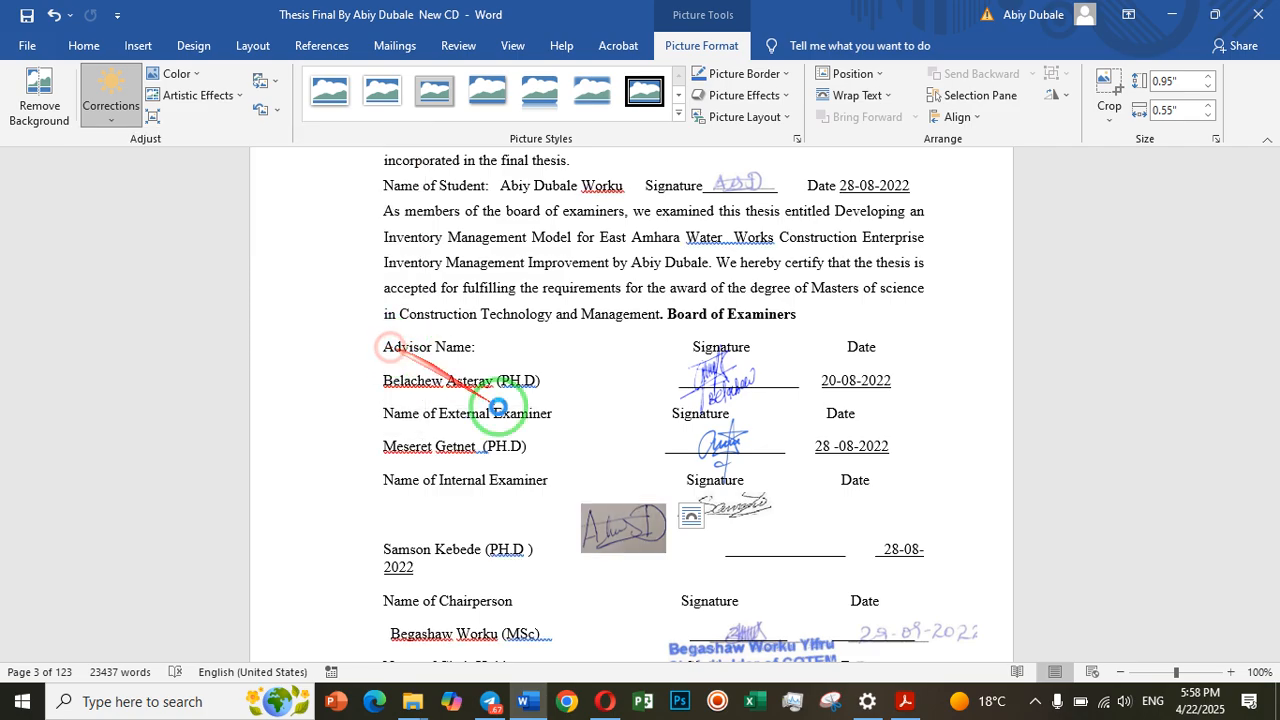
Try moving the brightened signature onto the internal examiner's signature line and up to the heading row above, checking its text-wrapping options
{"action": "left_click", "coordinate": [689, 562]}
{"action": "left_click_drag", "start_coordinate": [637, 528], "coordinate": [752, 529]}
{"action": "left_click", "coordinate": [717, 536]}
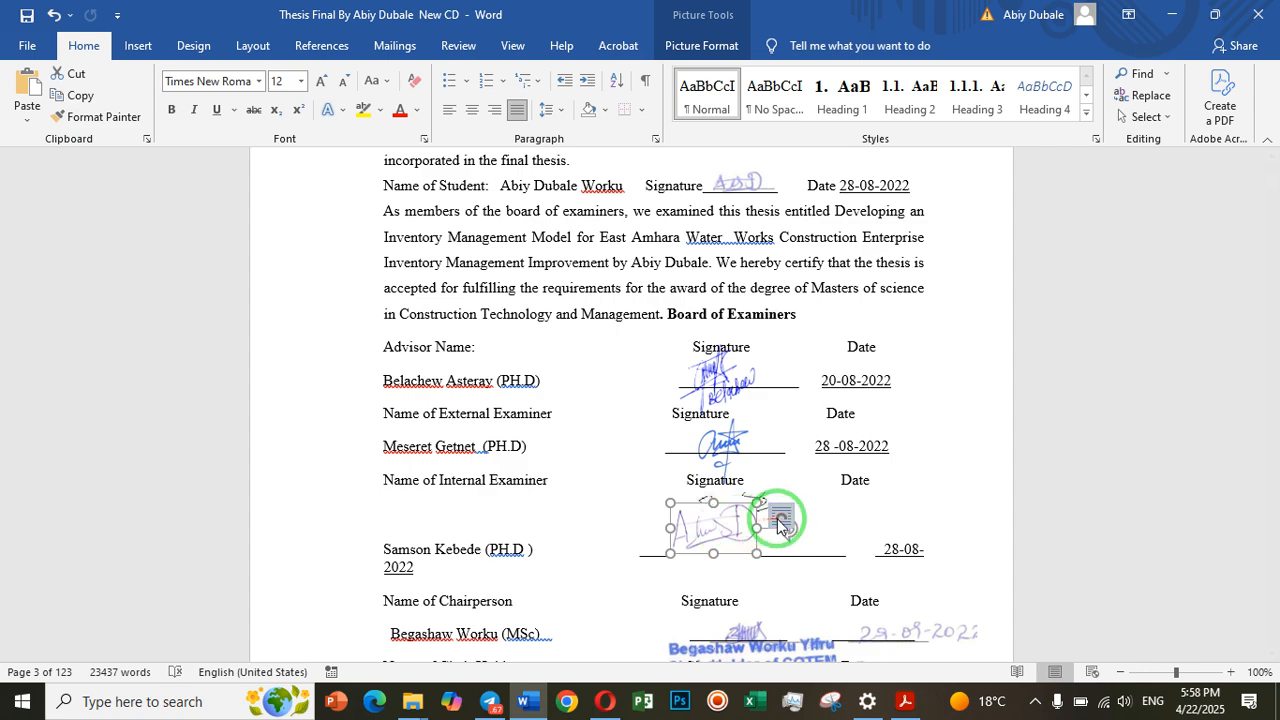
{"action": "left_click", "coordinate": [781, 520]}
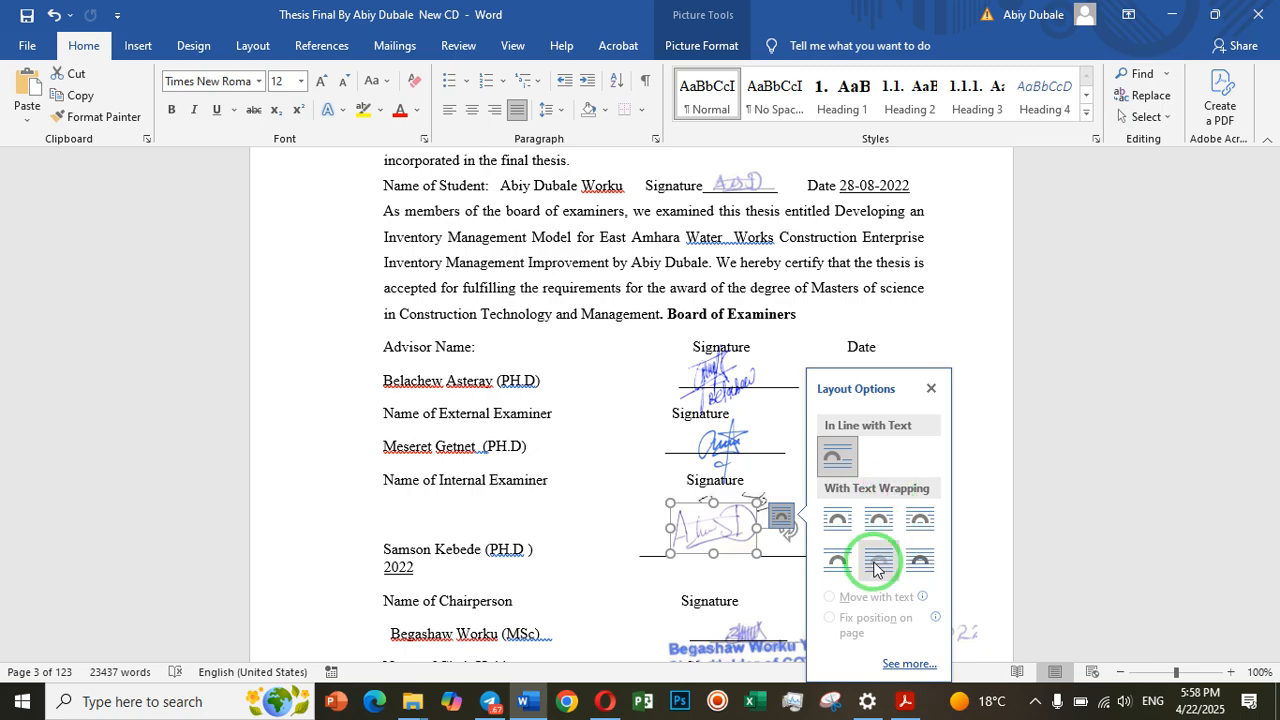
{"action": "mouse_move", "coordinate": [748, 527]}
{"action": "left_mouse_down"}
{"action": "mouse_move", "coordinate": [697, 528]}
{"action": "mouse_move", "coordinate": [686, 343]}
{"action": "mouse_move", "coordinate": [601, 282]}
{"action": "mouse_move", "coordinate": [597, 354]}
{"action": "mouse_move", "coordinate": [624, 491]}
{"action": "left_mouse_up"}
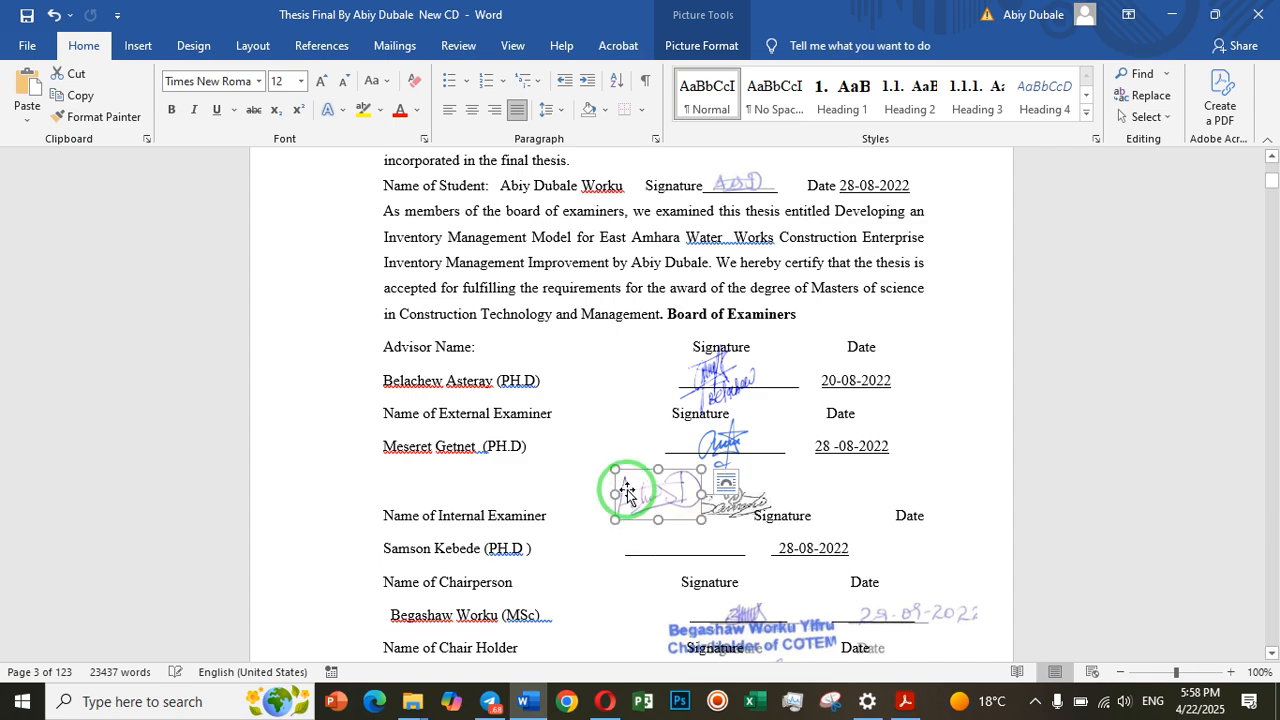
Undo both moves of the signature picture and its brightness and contrast correction
{"action": "left_click", "coordinate": [54, 16]}
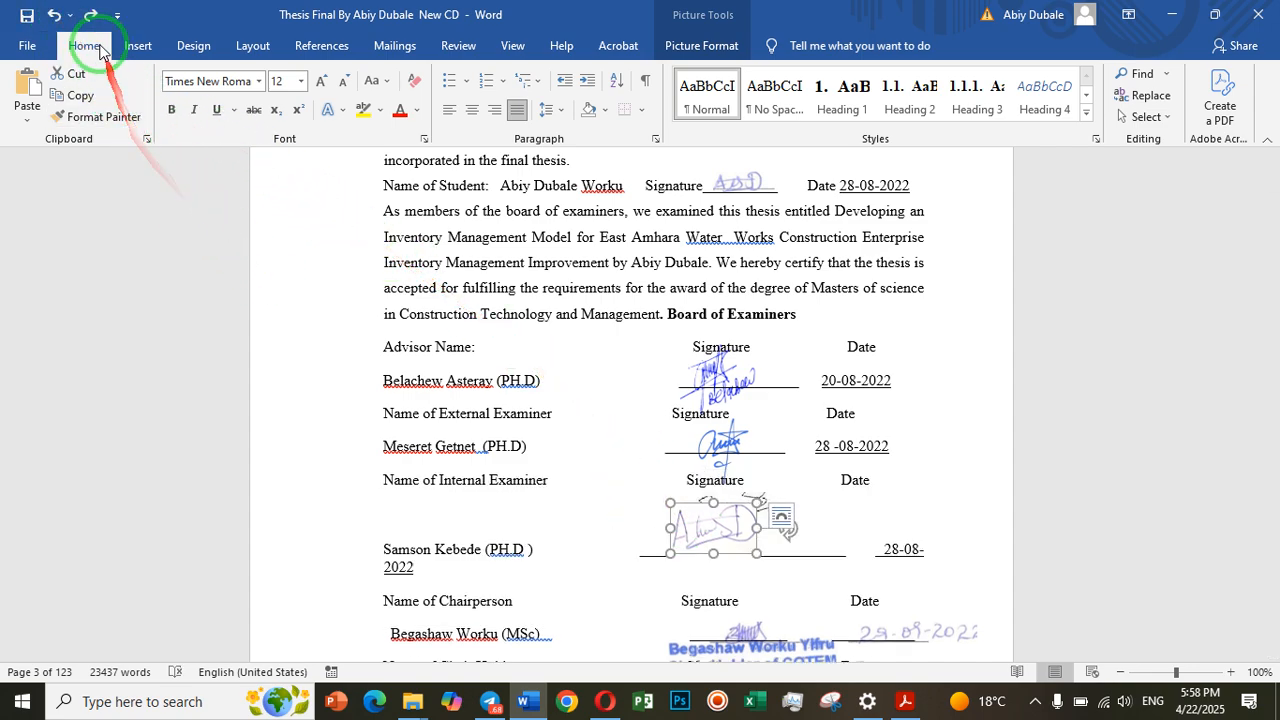
{"action": "left_click", "coordinate": [54, 16]}
{"action": "left_click", "coordinate": [50, 22]}
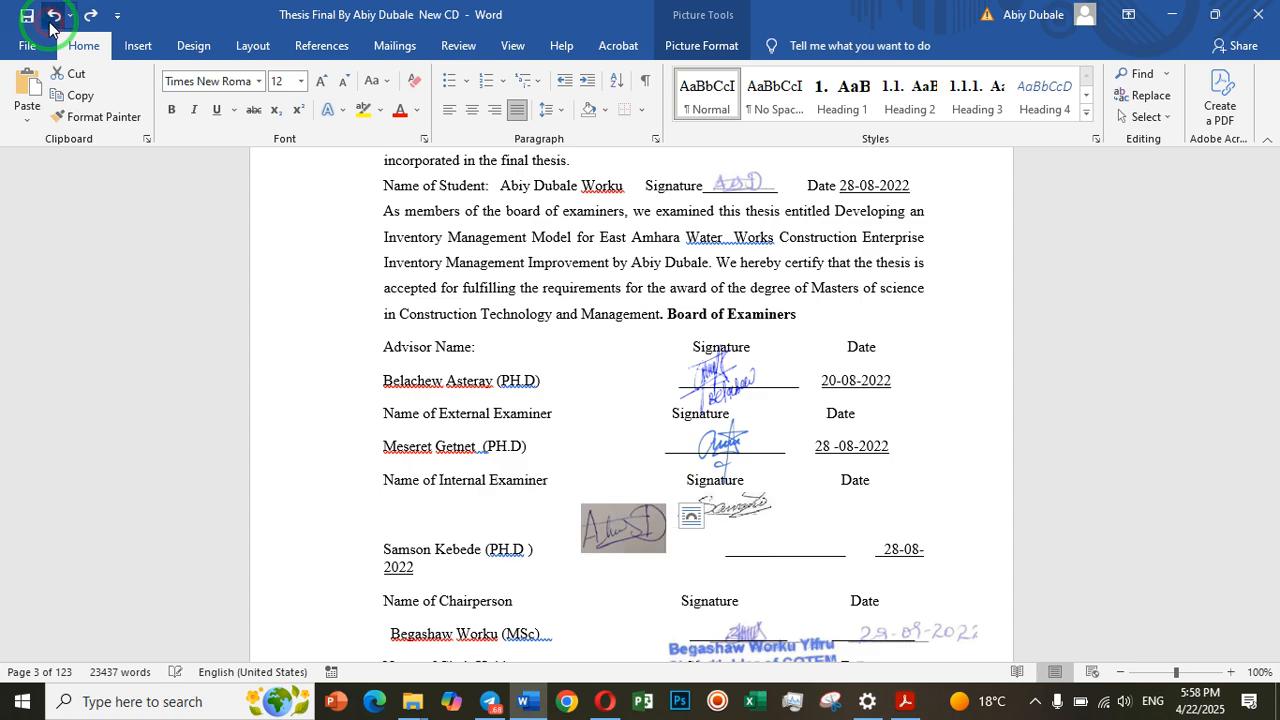
Remove the signature picture's background using the automatic selection and keep the changes
{"action": "left_click", "coordinate": [600, 535]}
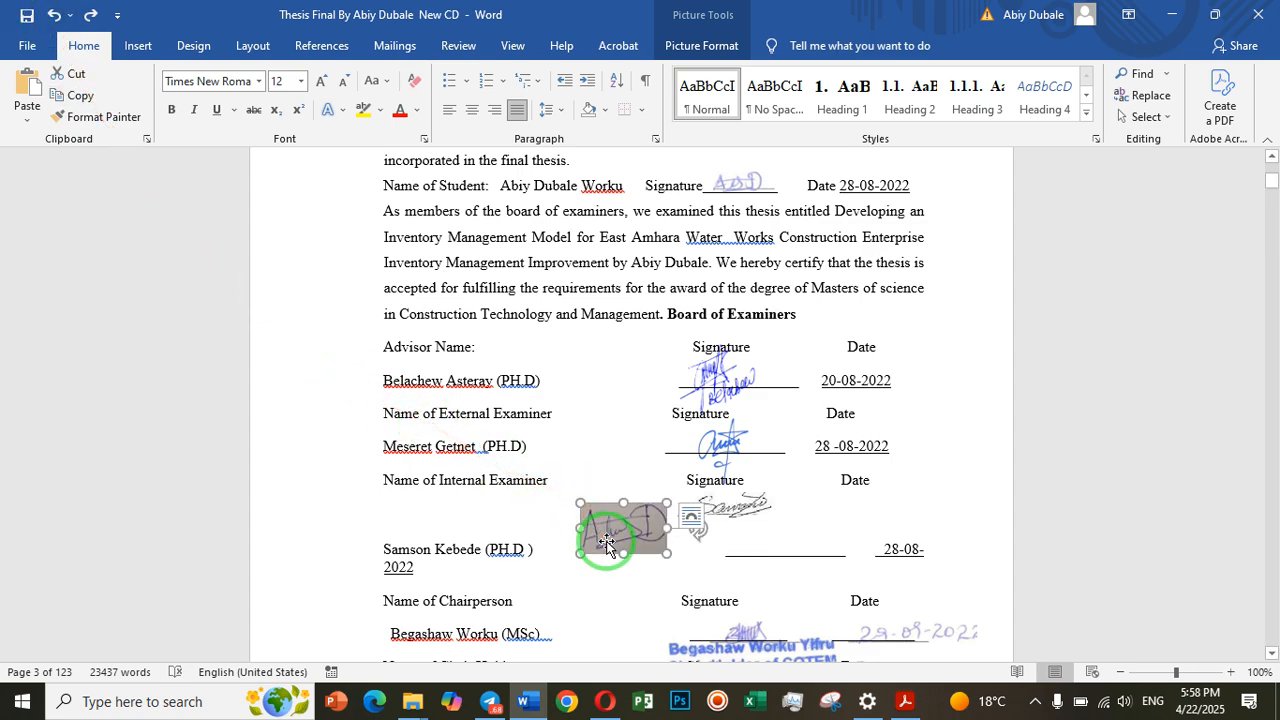
{"action": "left_click", "coordinate": [708, 47]}
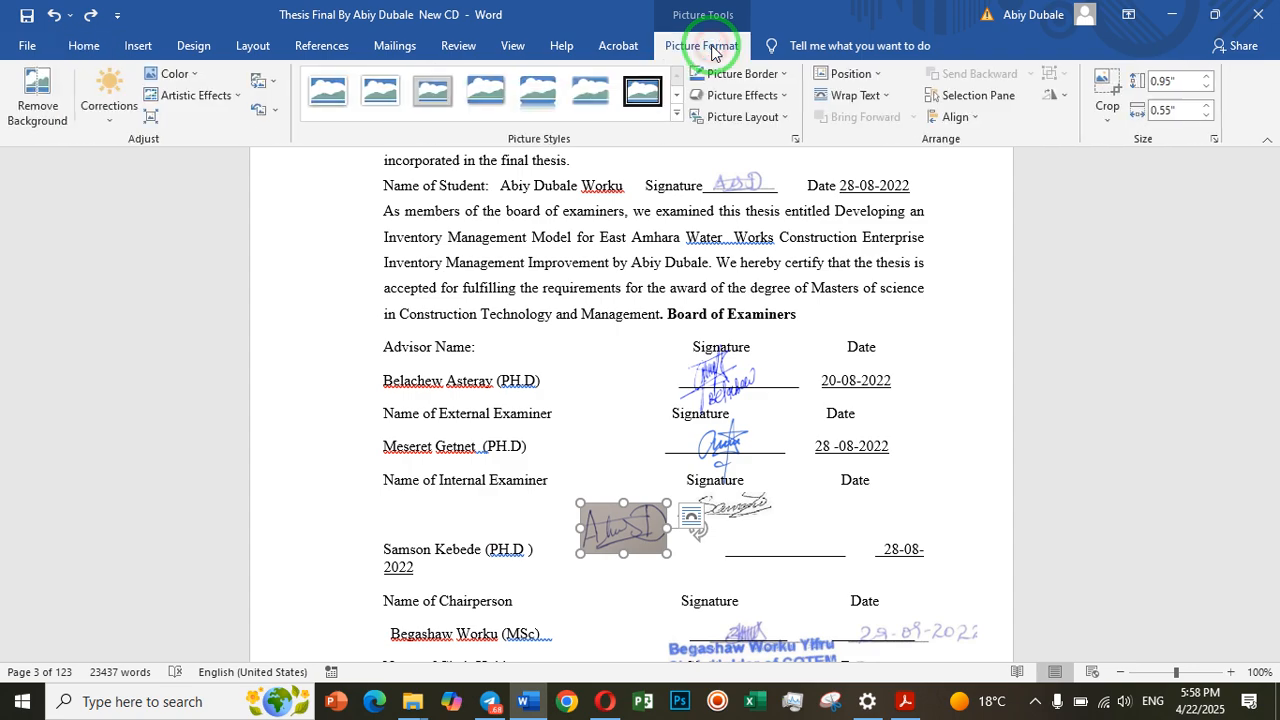
{"action": "left_click", "coordinate": [52, 96]}
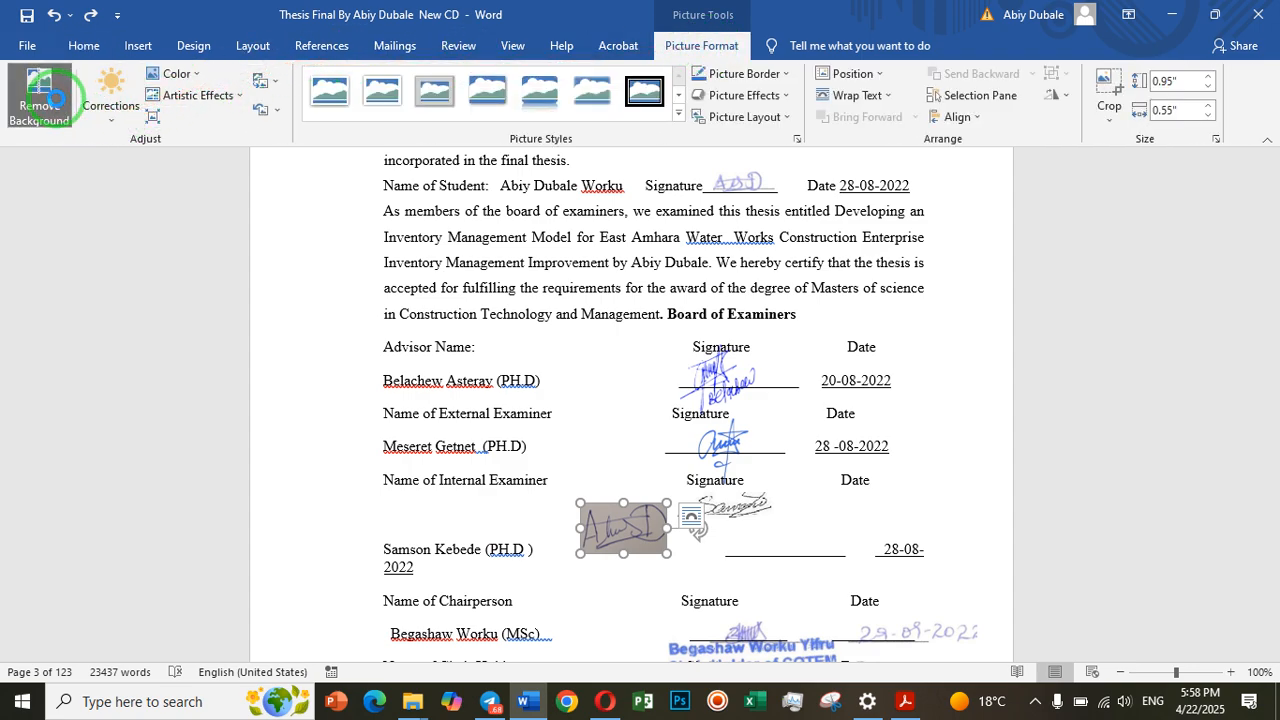
{"action": "left_click", "coordinate": [97, 118]}
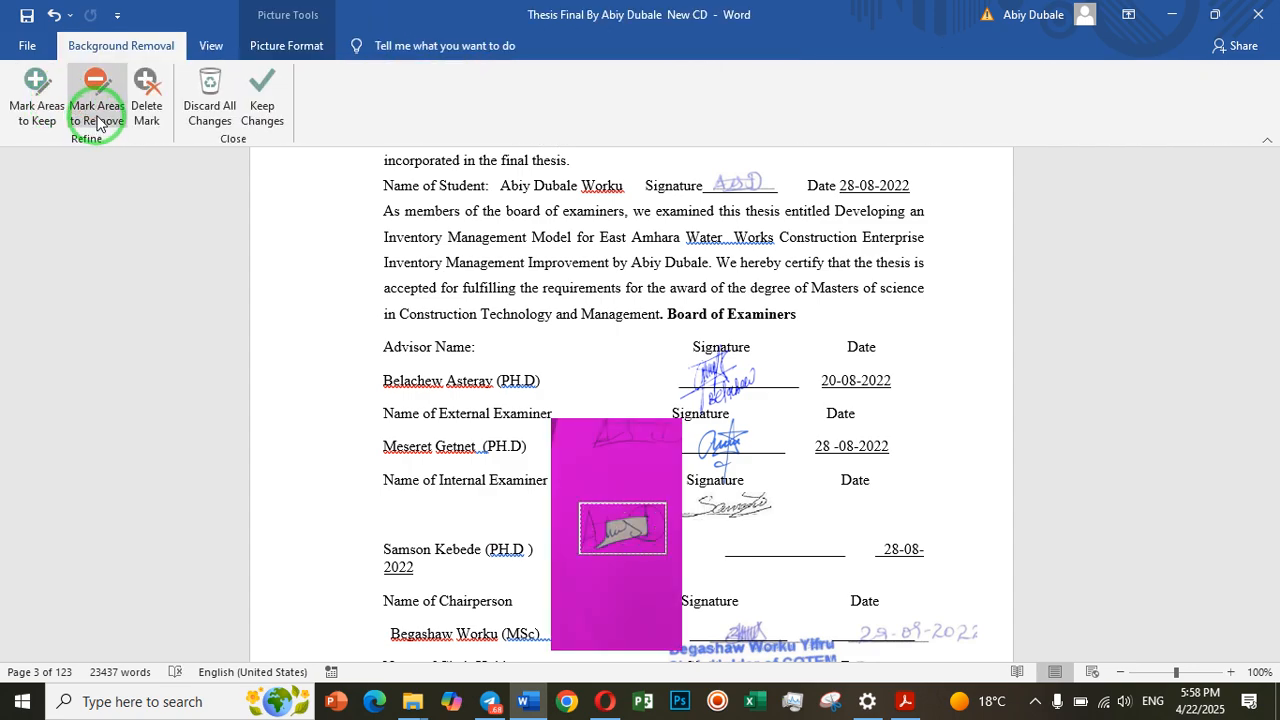
{"action": "left_click", "coordinate": [637, 547]}
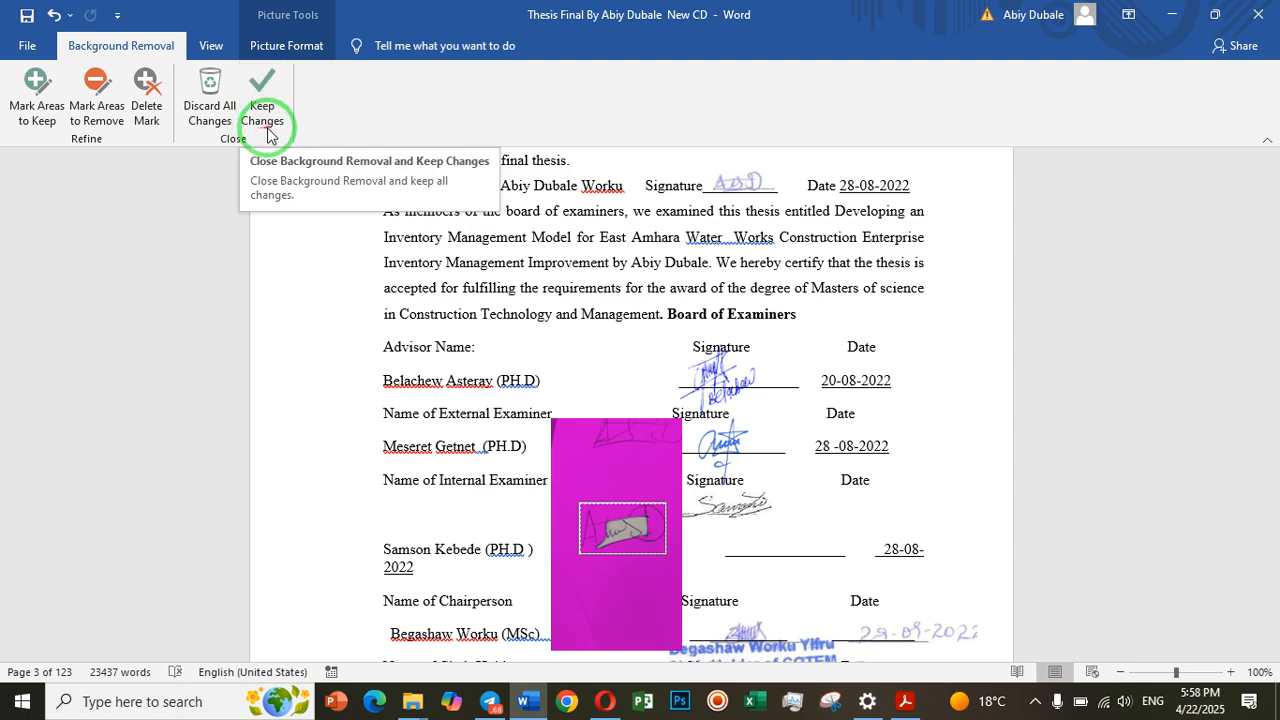
{"action": "left_click", "coordinate": [628, 537]}
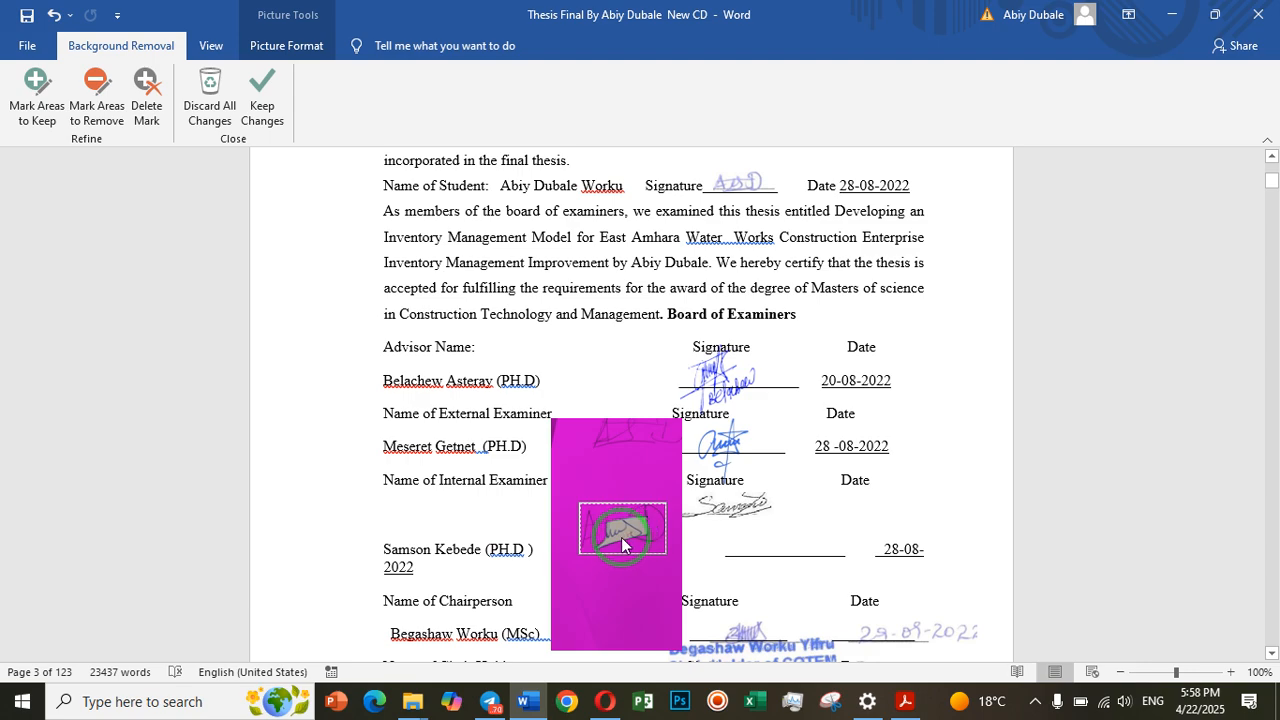
{"action": "left_click", "coordinate": [268, 103]}
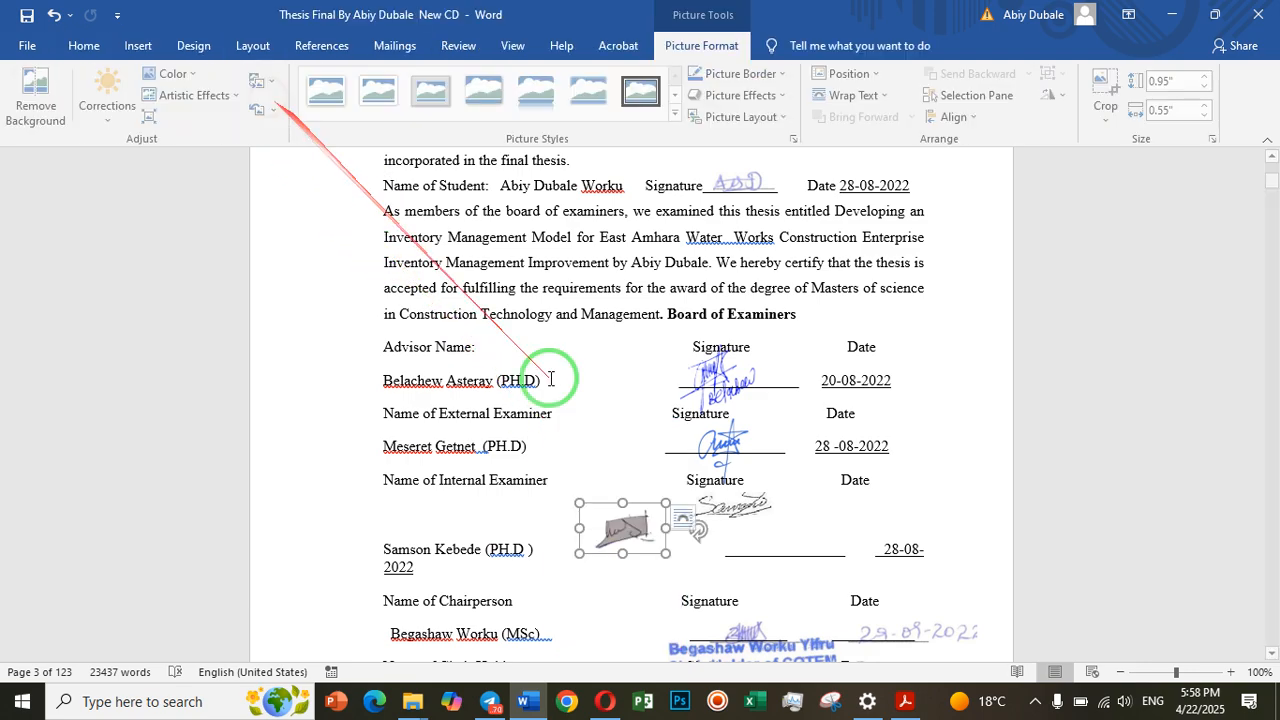
{"action": "left_click", "coordinate": [647, 575]}
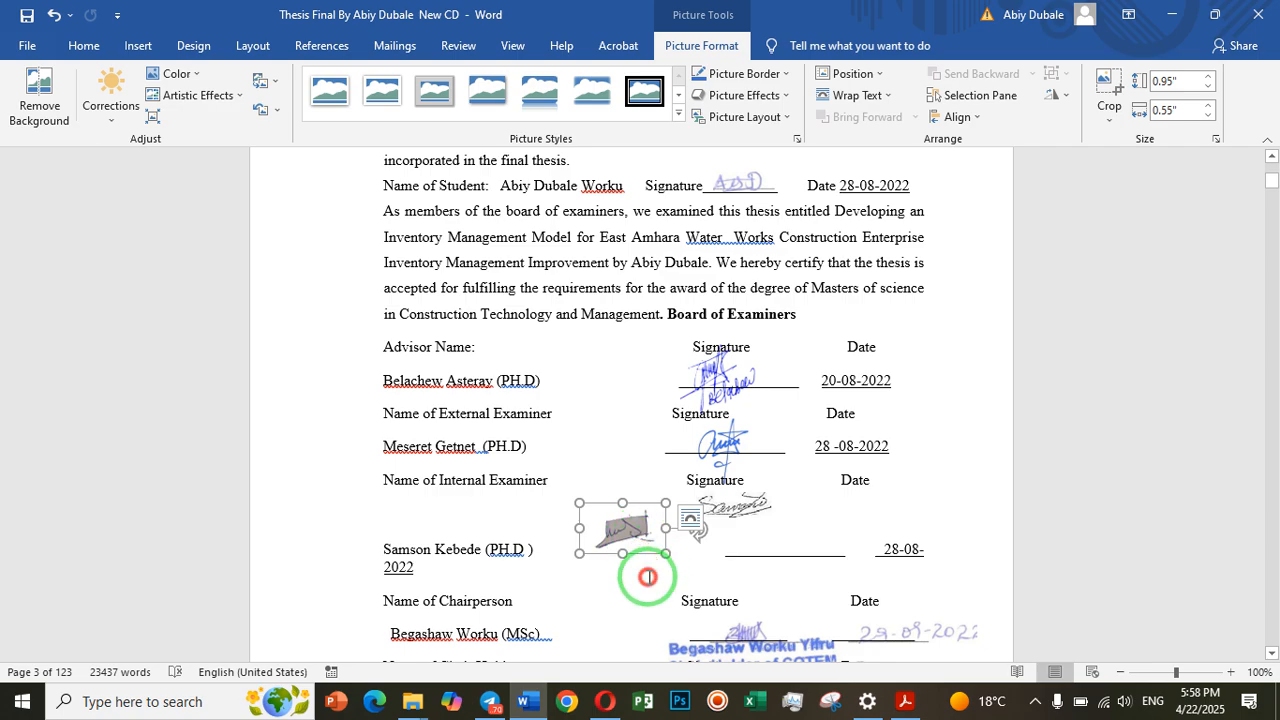
{"action": "left_click", "coordinate": [626, 533]}
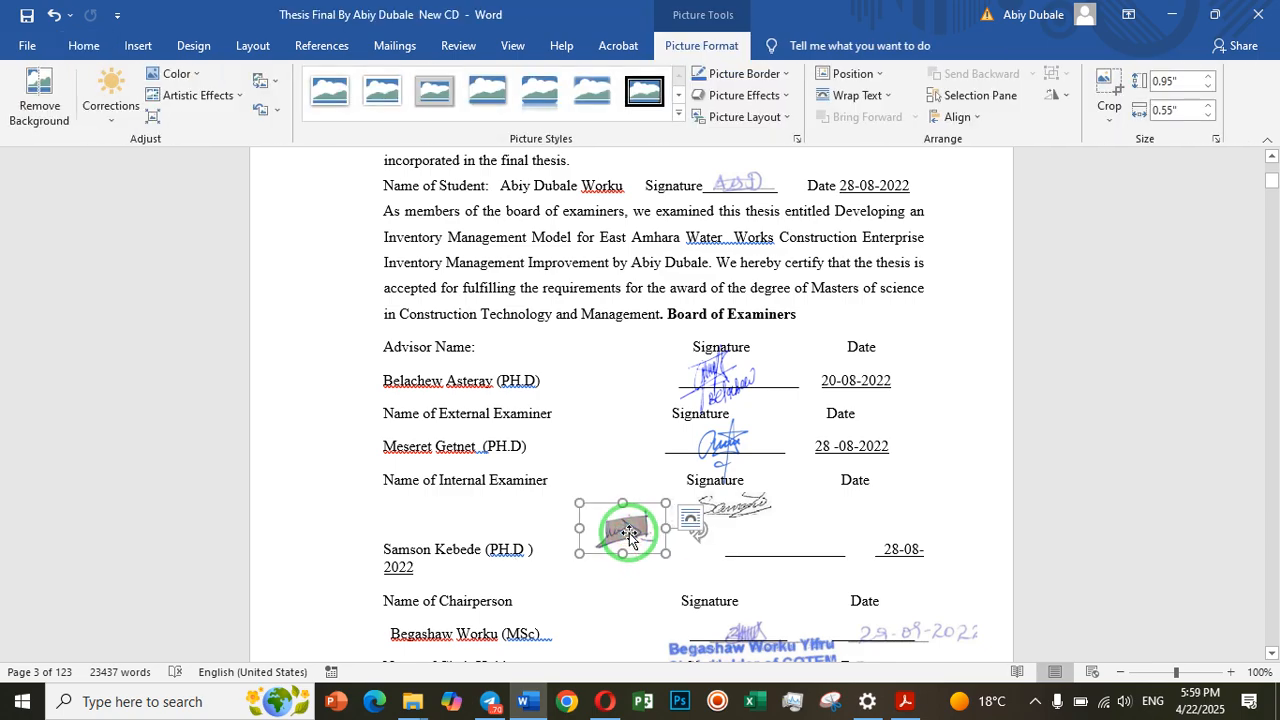
Redo the background removal, marking the grey patch inside the signature as areas to remove, and keep the changes
{"action": "left_click", "coordinate": [54, 16]}
{"action": "left_click", "coordinate": [38, 100]}
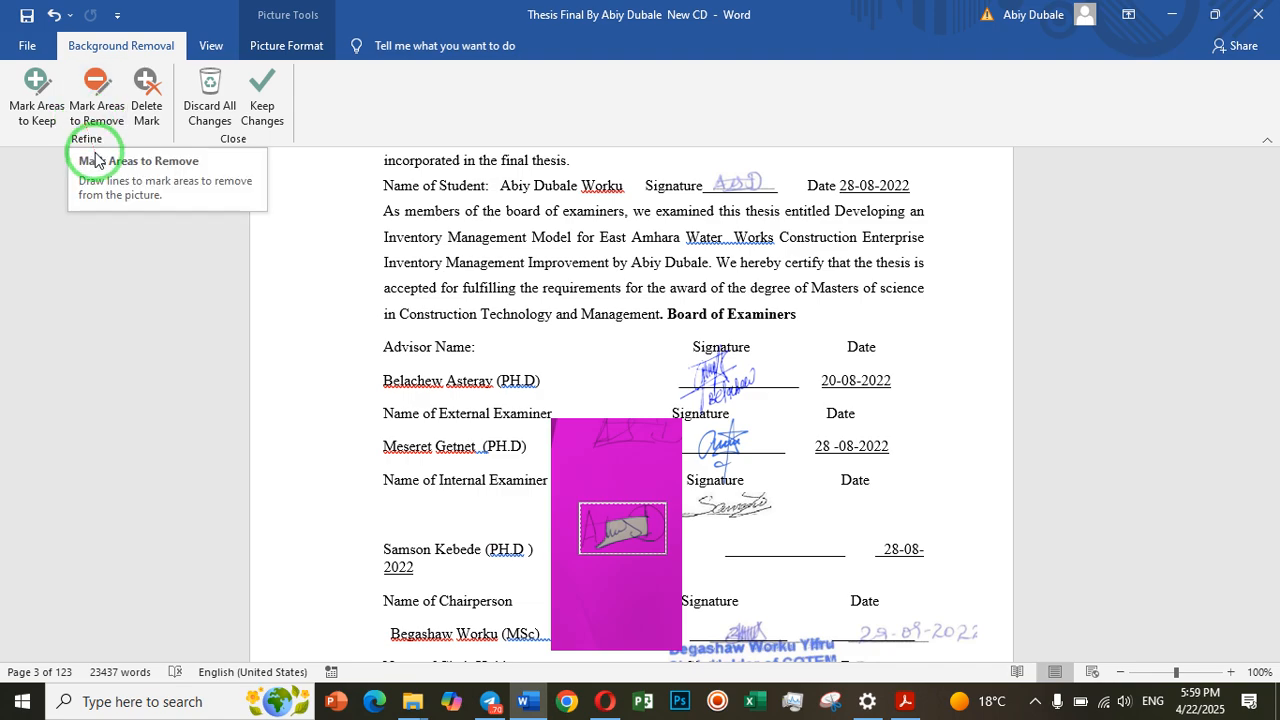
{"action": "left_click", "coordinate": [97, 115]}
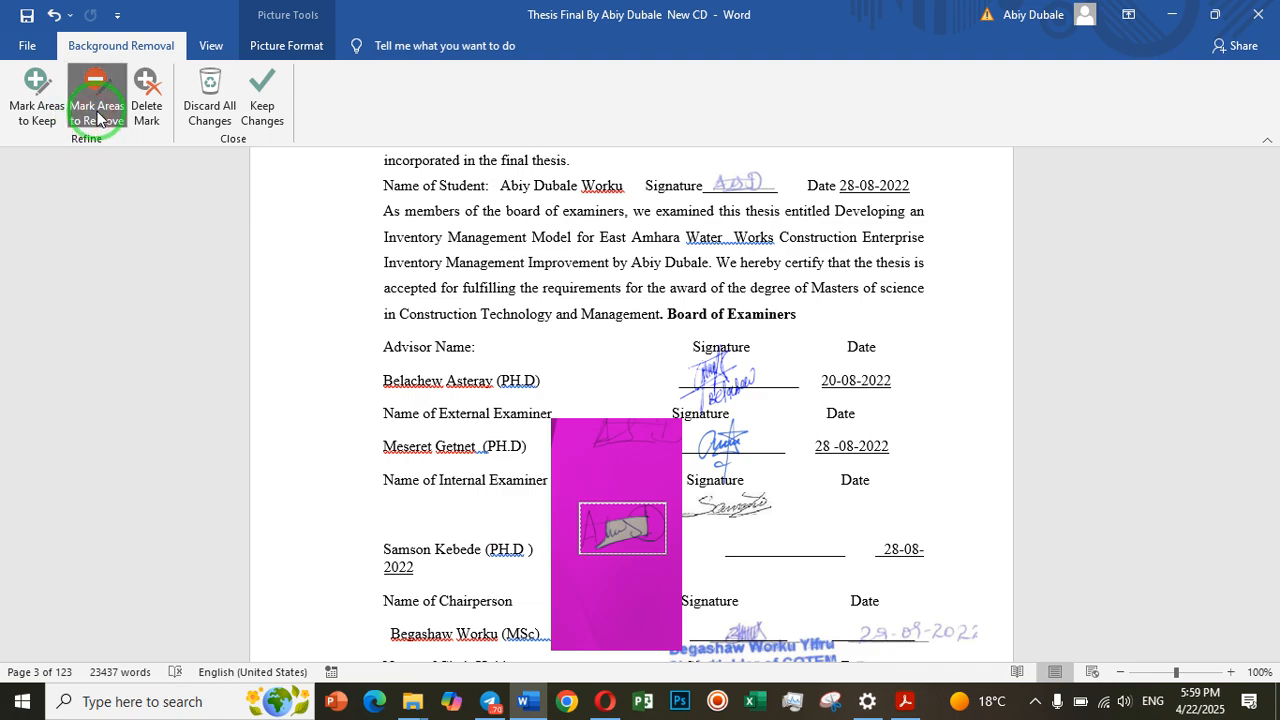
{"action": "left_click", "coordinate": [612, 521]}
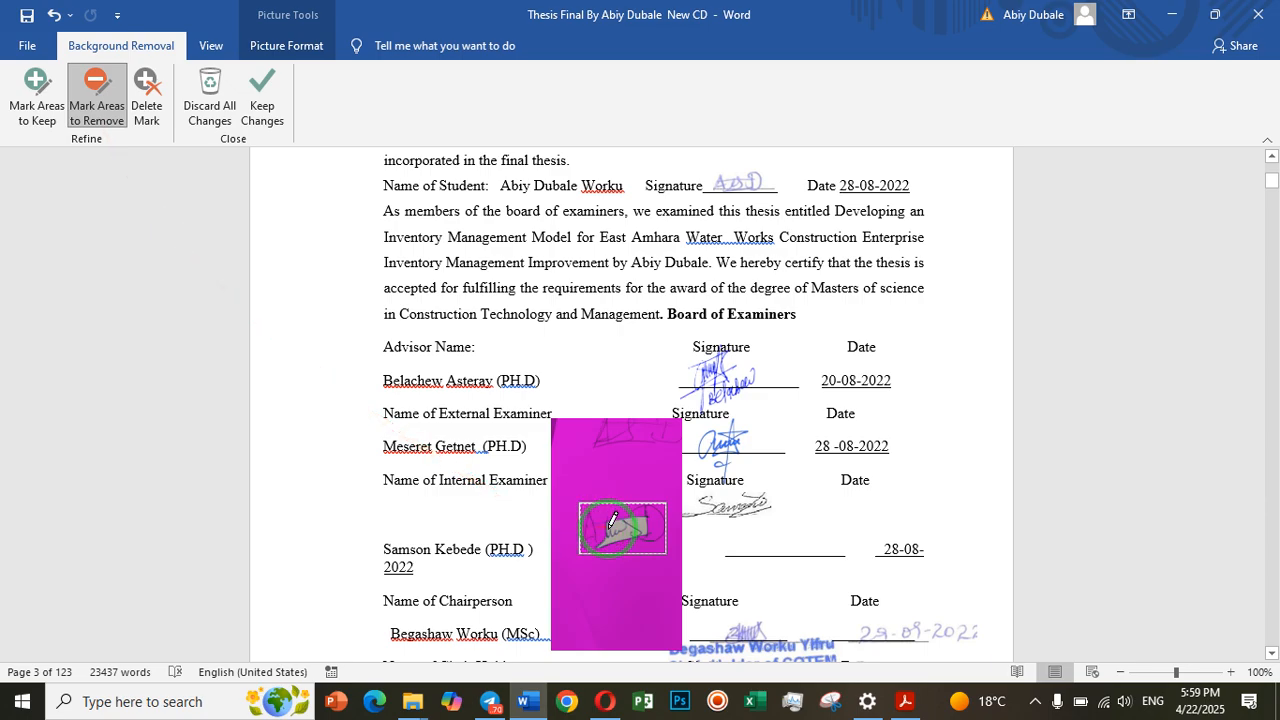
{"action": "scroll", "coordinate": [618, 524], "scroll_direction": "up", "scroll_amount": 6}
{"action": "scroll", "coordinate": [620, 528], "scroll_direction": "down", "scroll_amount": 5}
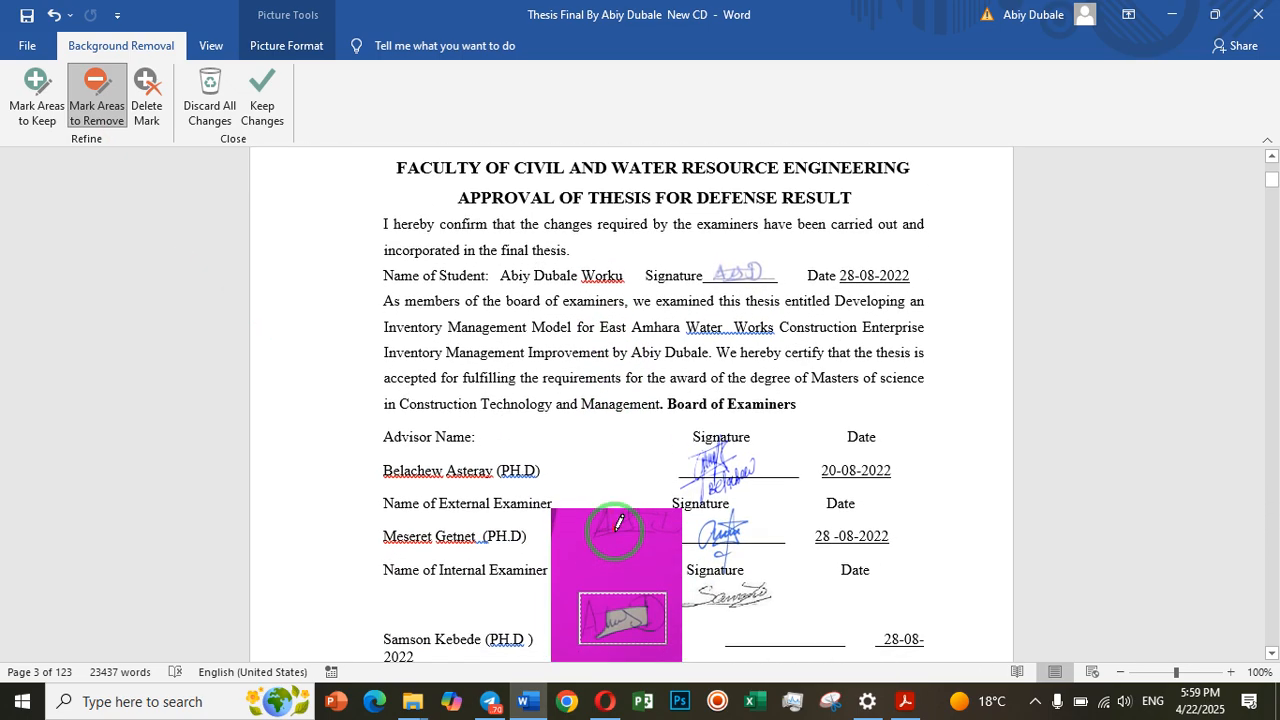
{"action": "left_click_drag", "start_coordinate": [620, 575], "coordinate": [648, 572]}
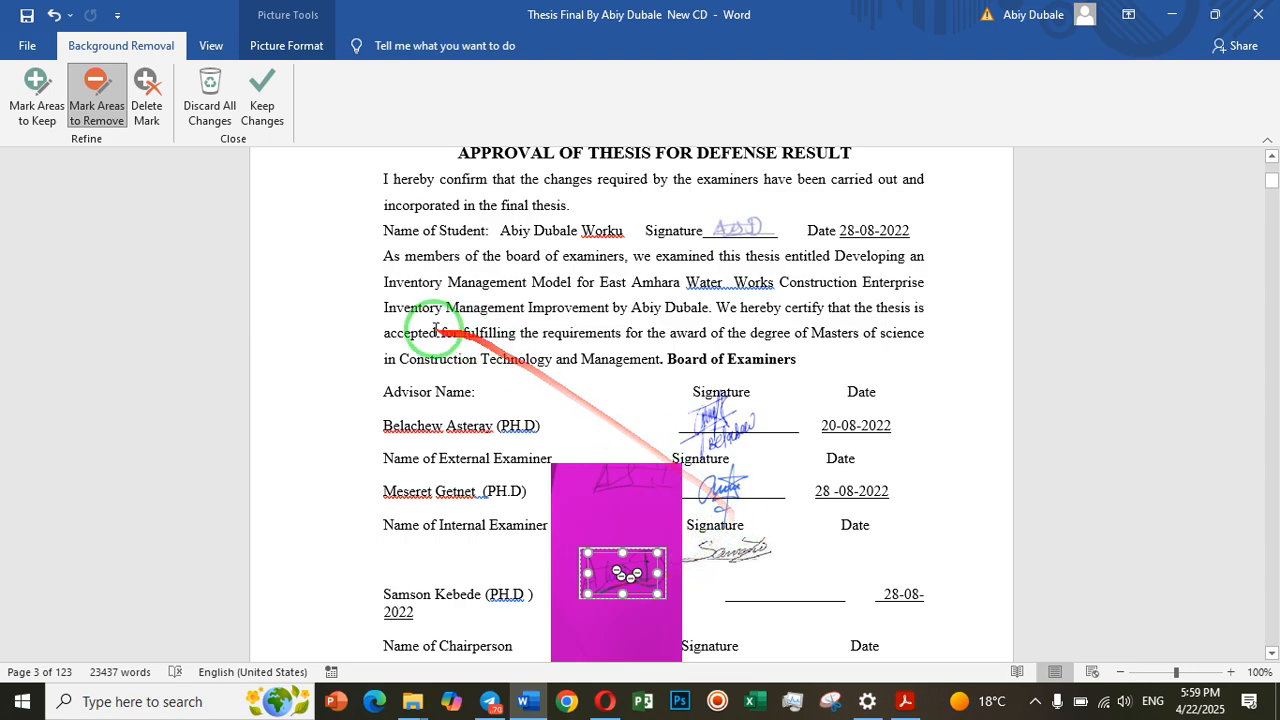
{"action": "left_click", "coordinate": [266, 112]}
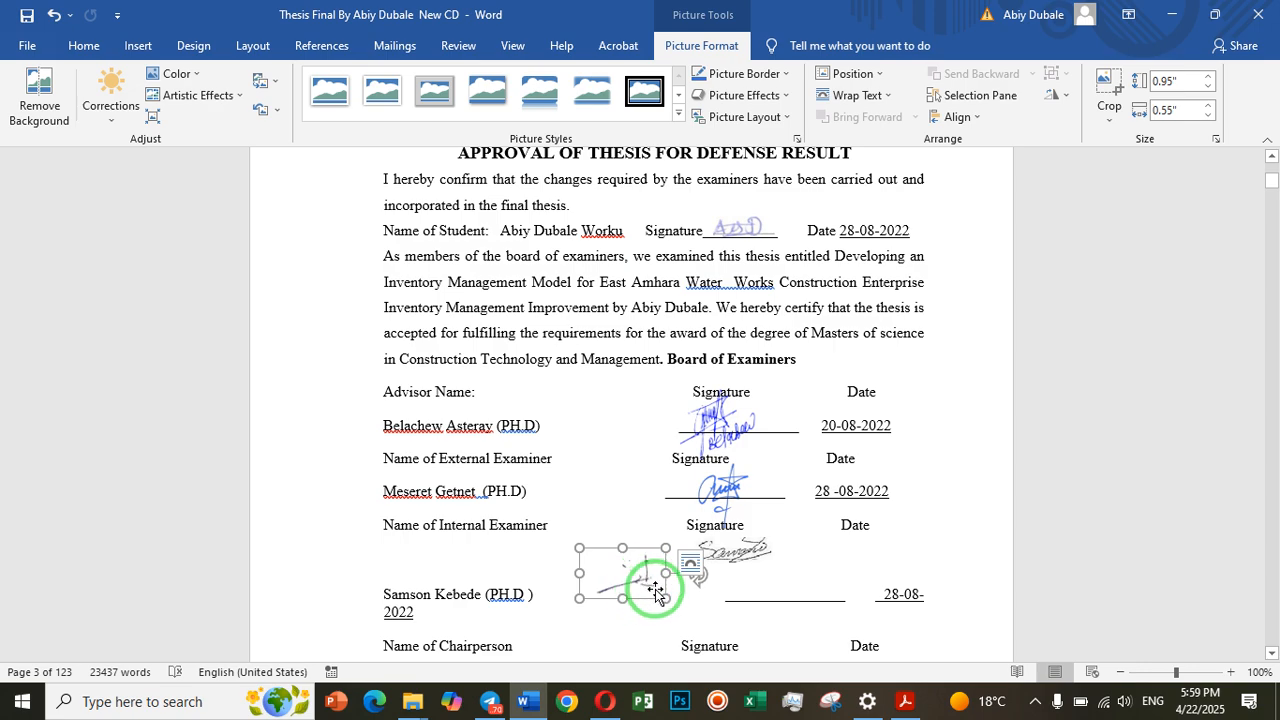
{"action": "left_click", "coordinate": [39, 105]}
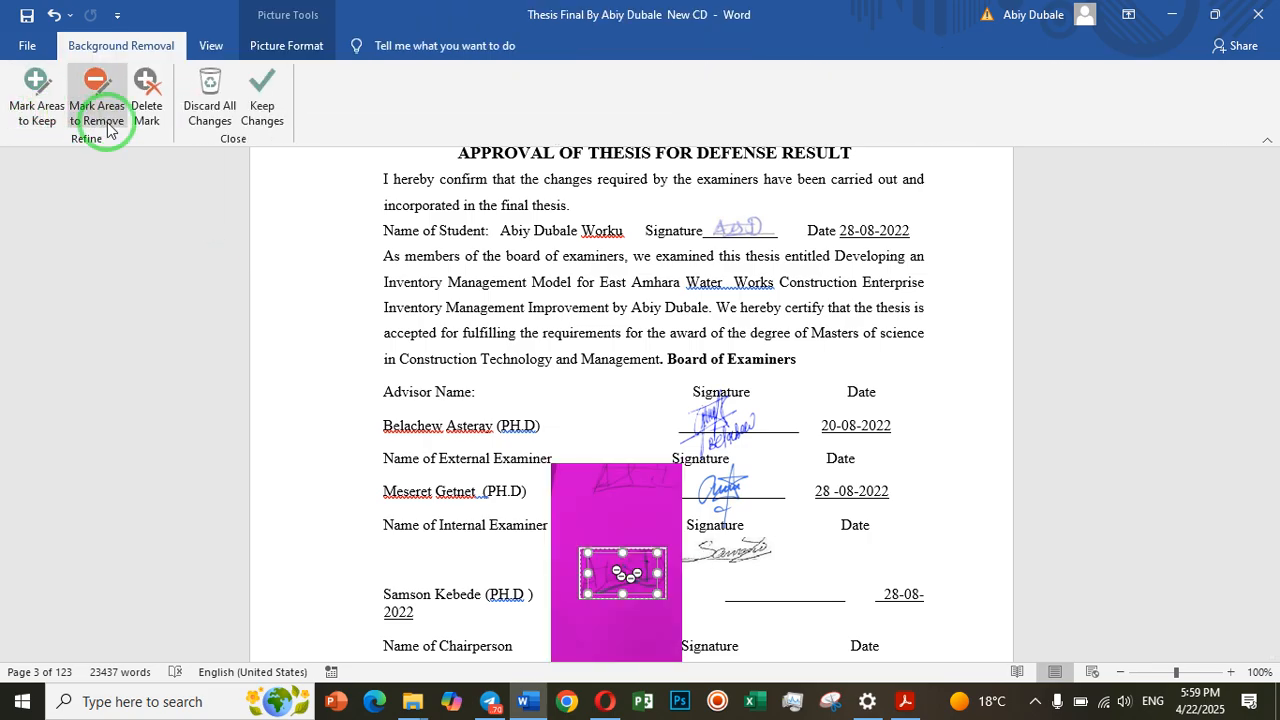
{"action": "left_click", "coordinate": [245, 100]}
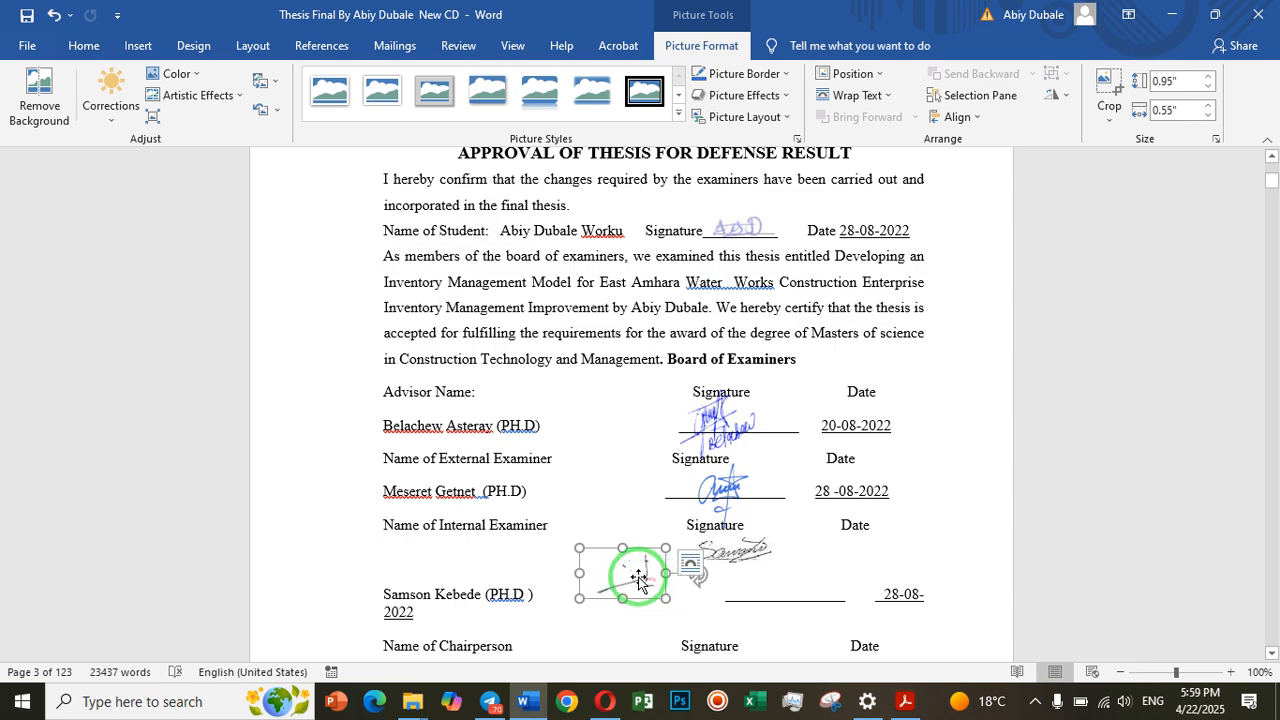
Try moving the signature picture up to the confirmation paragraph, and undo that move and the latest background-removal marks
{"action": "mouse_move", "coordinate": [638, 575]}
{"action": "left_mouse_down"}
{"action": "mouse_move", "coordinate": [685, 468]}
{"action": "mouse_move", "coordinate": [737, 222]}
{"action": "mouse_move", "coordinate": [781, 211]}
{"action": "left_mouse_up"}
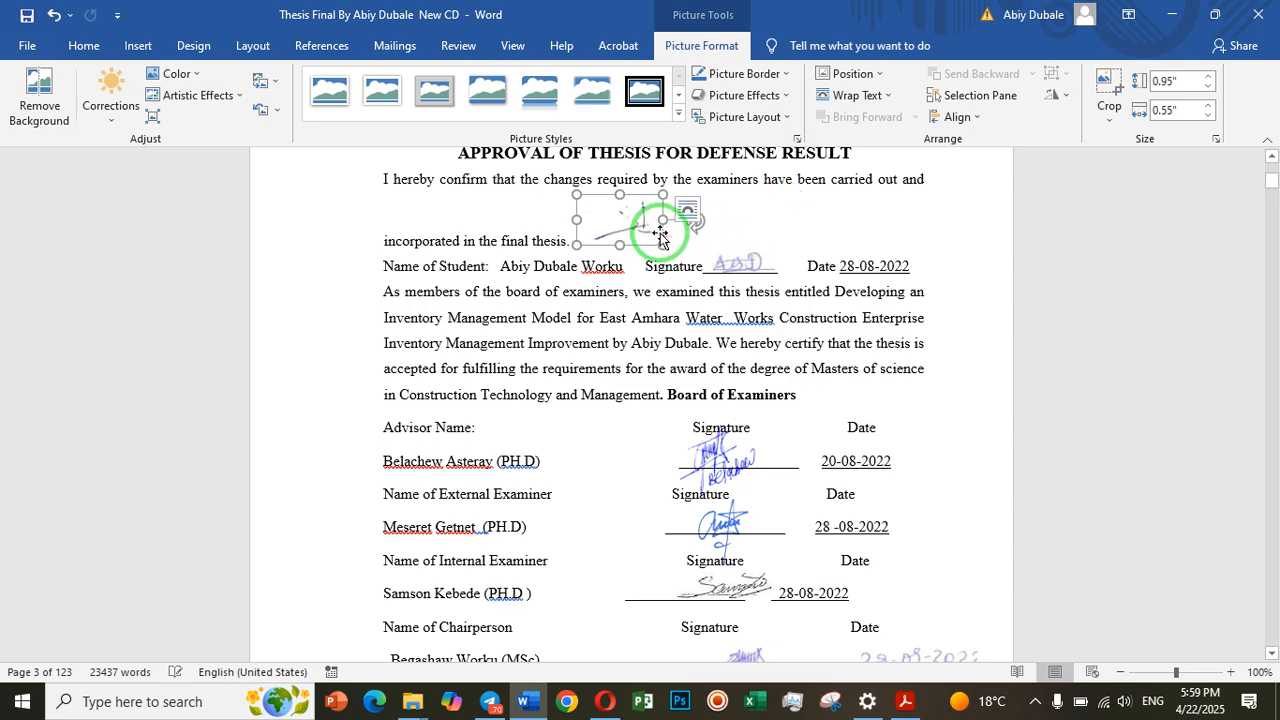
{"action": "left_click", "coordinate": [56, 17]}
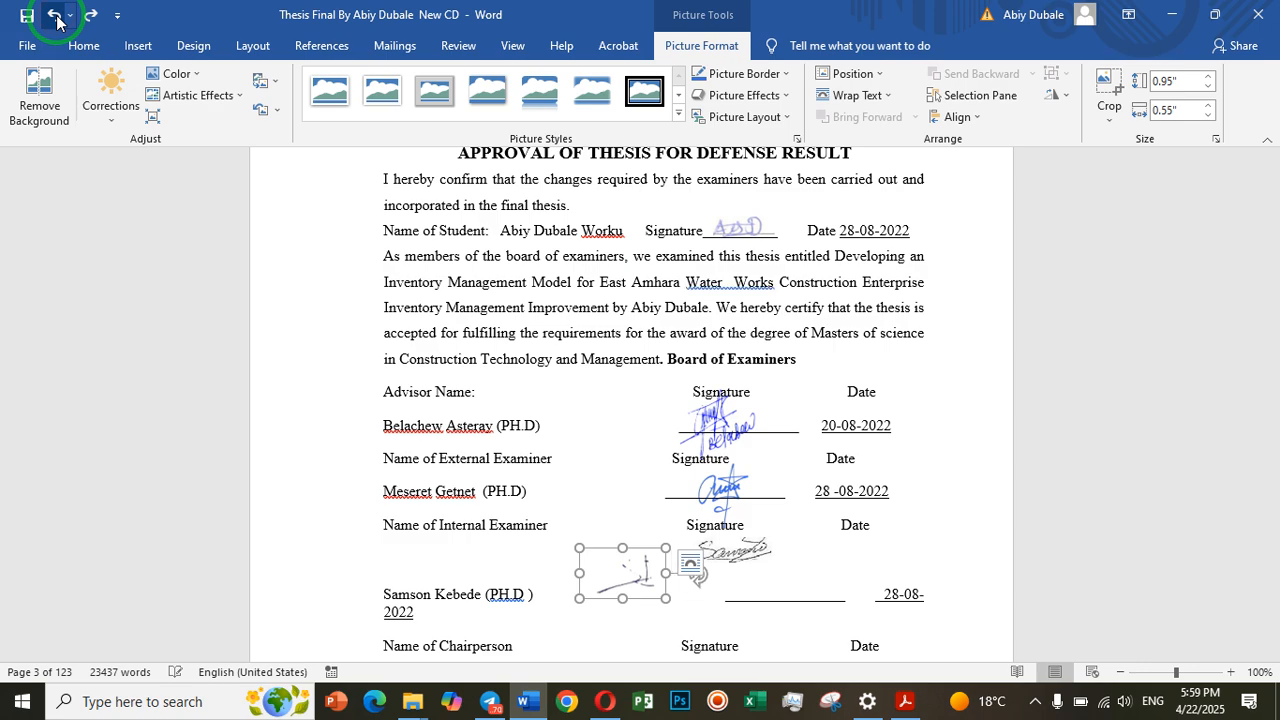
{"action": "left_click", "coordinate": [39, 95]}
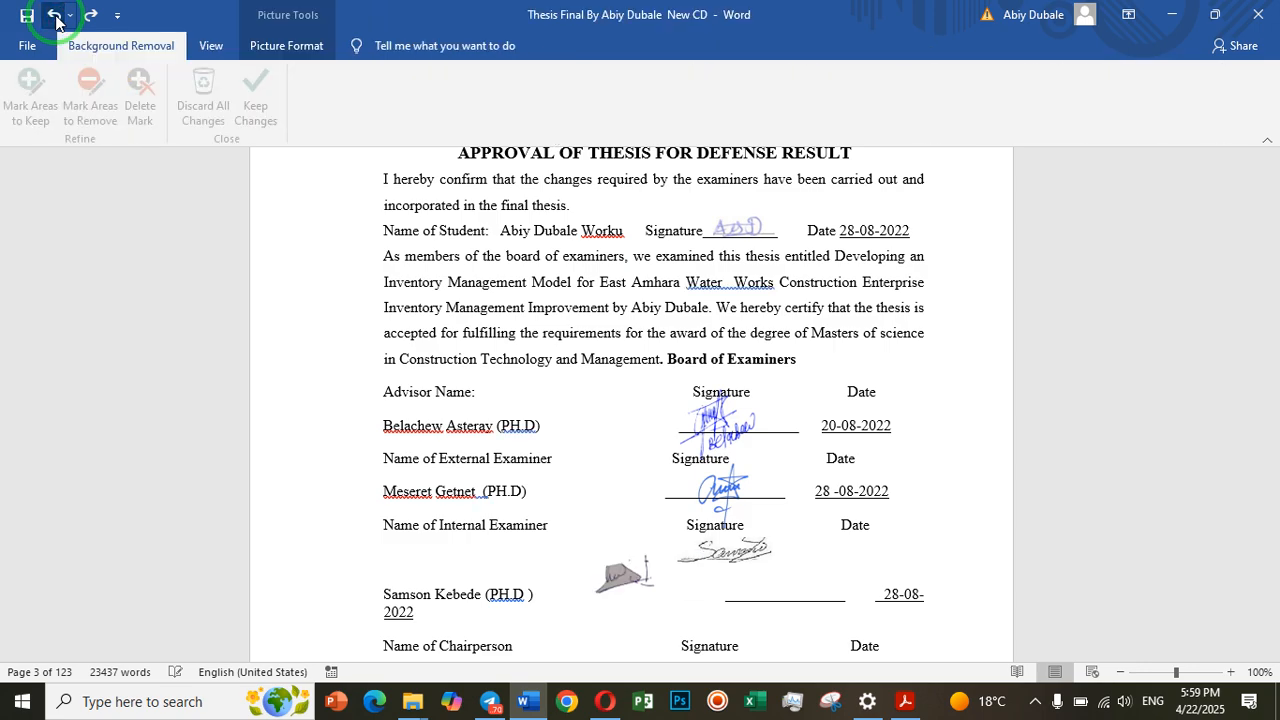
{"action": "left_click", "coordinate": [96, 95]}
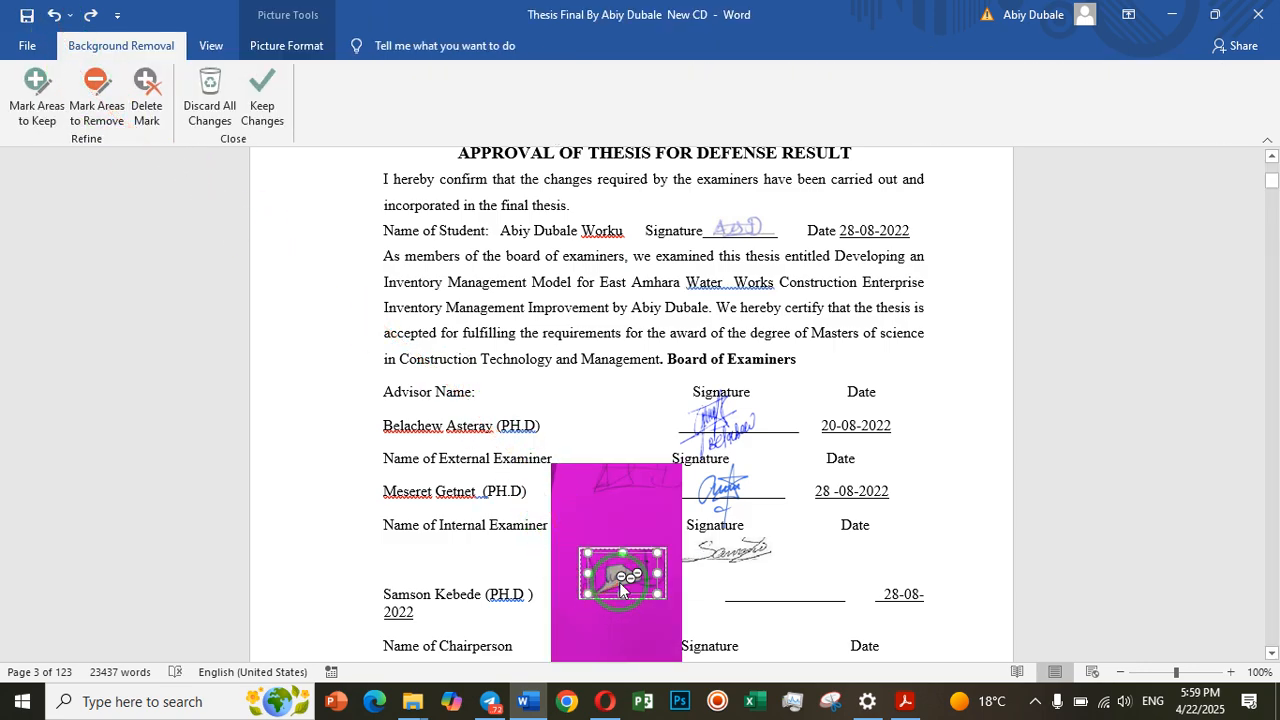
{"action": "left_click", "coordinate": [52, 20]}
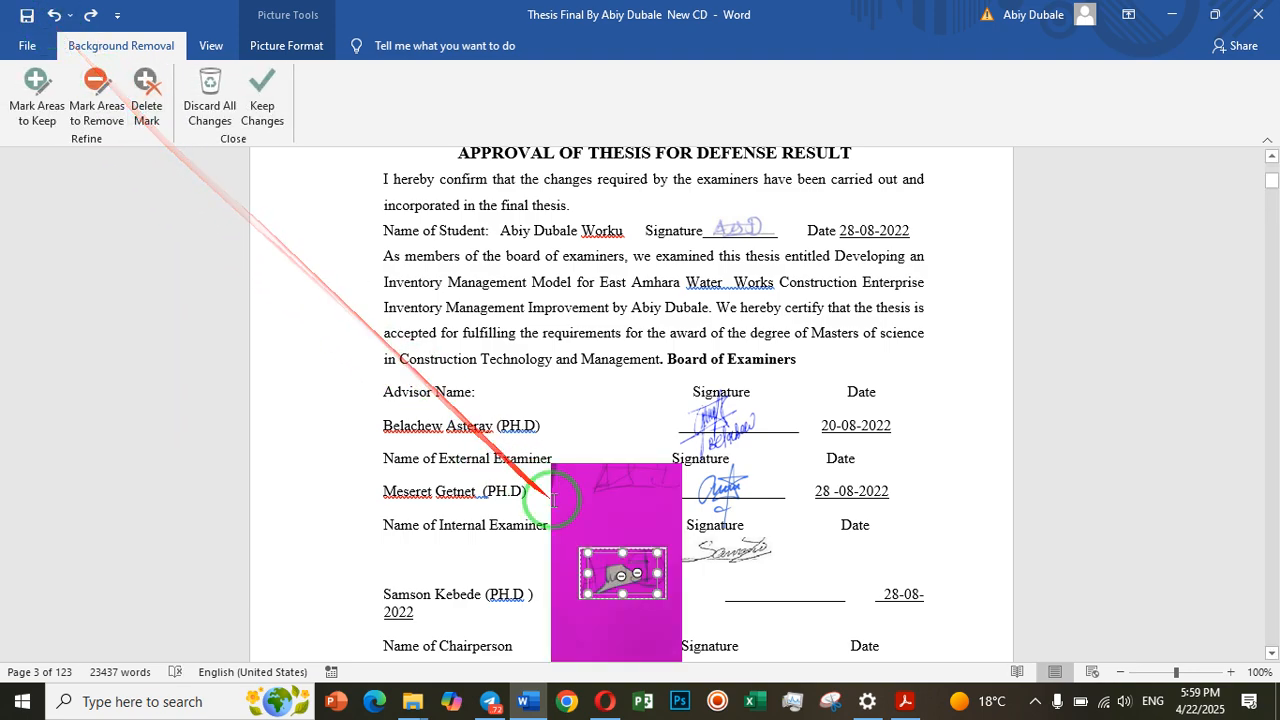
{"action": "left_click", "coordinate": [632, 598]}
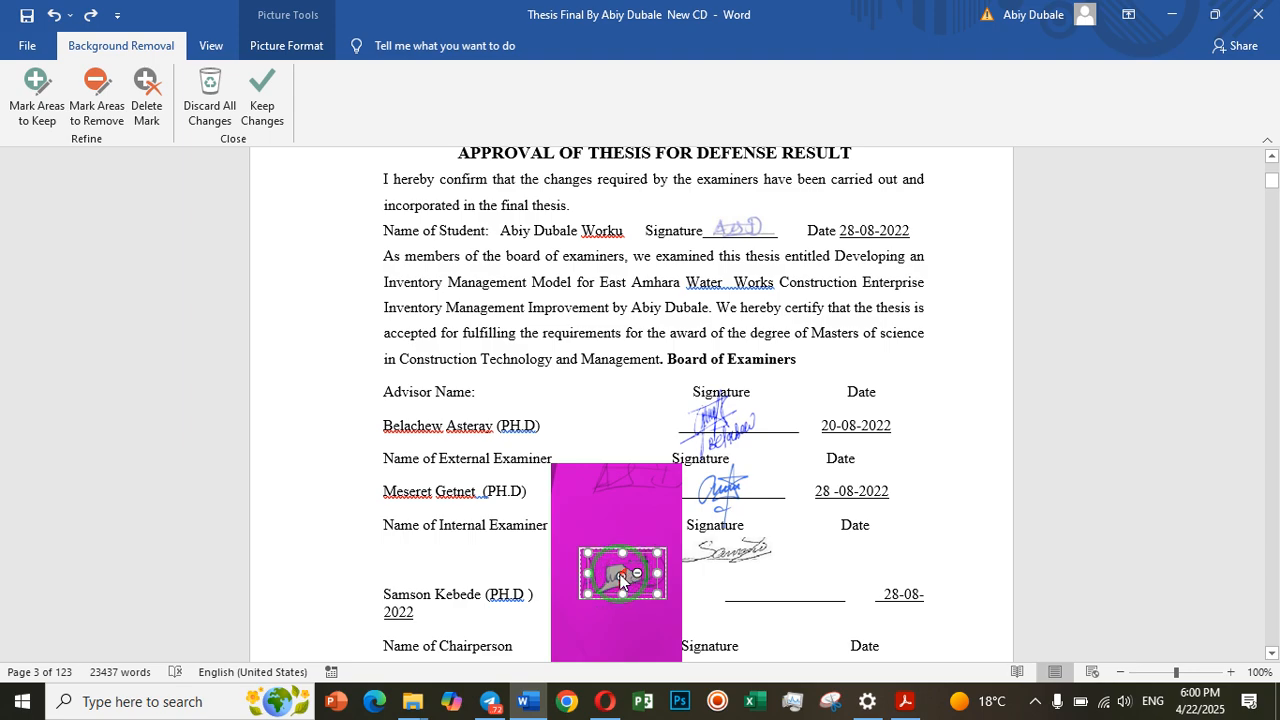
{"action": "left_click", "coordinate": [148, 151]}
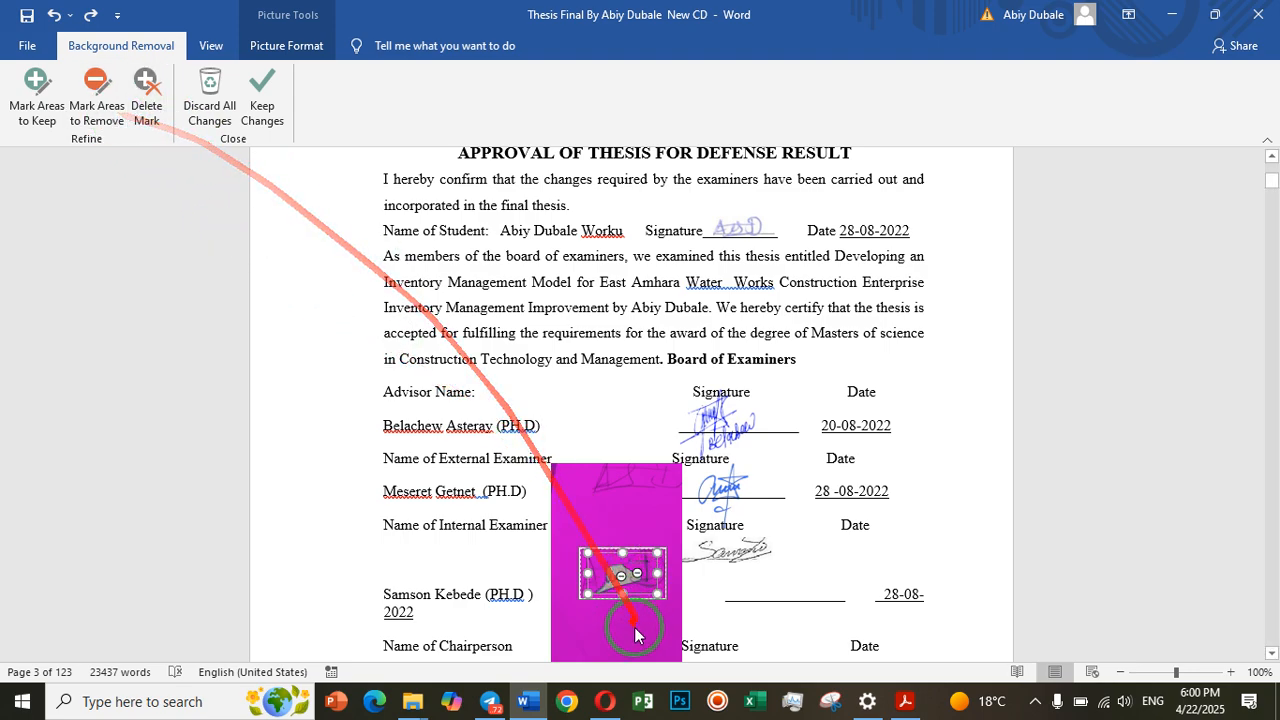
{"action": "left_click", "coordinate": [620, 578]}
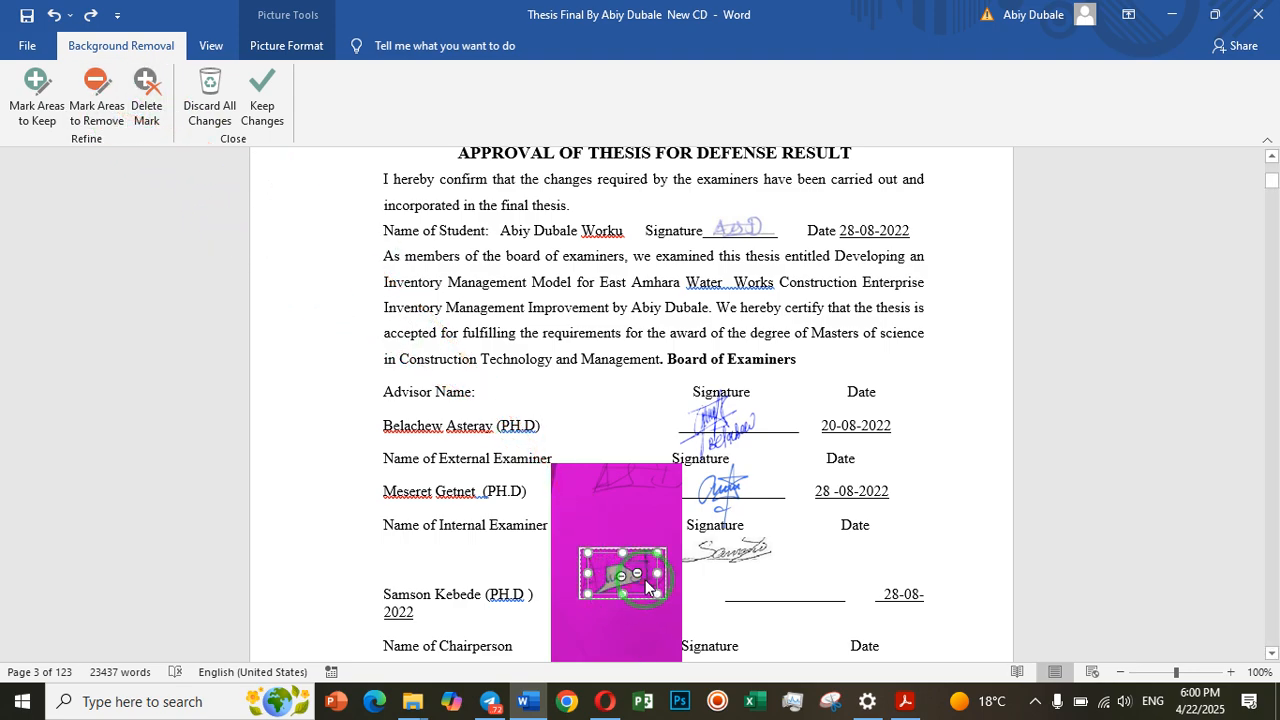
{"action": "left_click", "coordinate": [607, 596]}
{"action": "left_click", "coordinate": [702, 496]}
{"action": "left_click", "coordinate": [702, 503]}
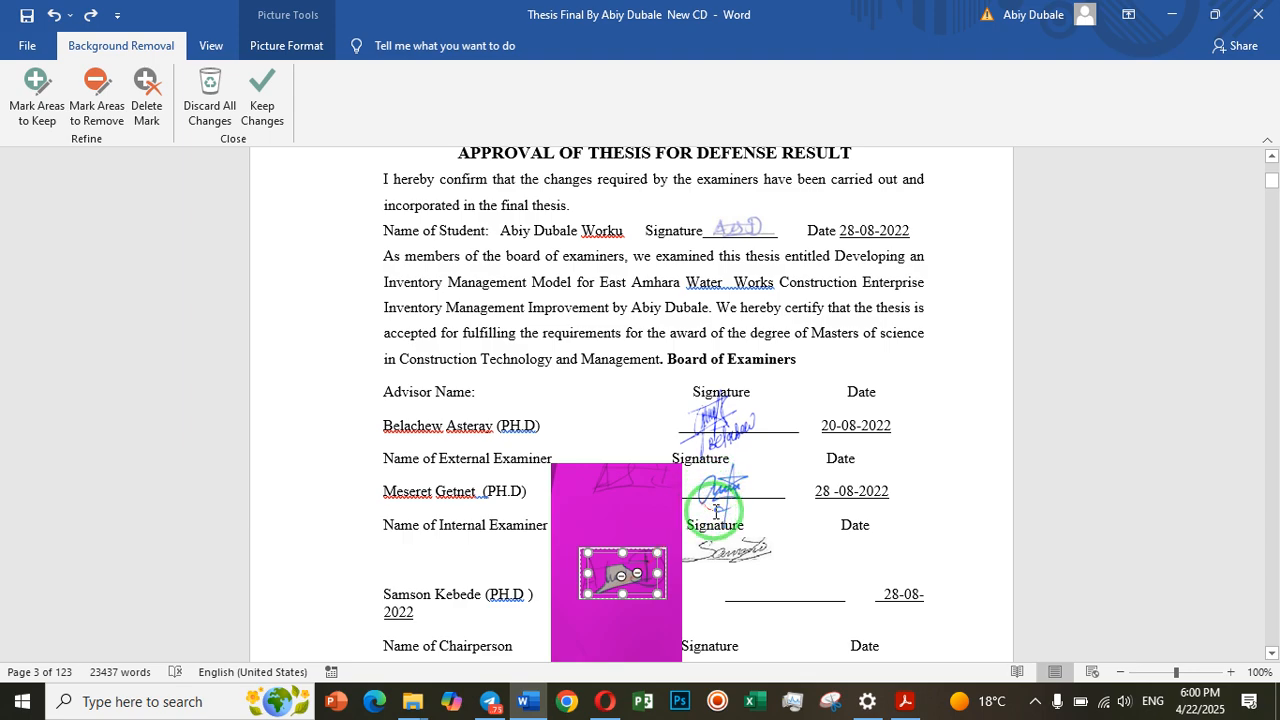
{"action": "left_click", "coordinate": [730, 511]}
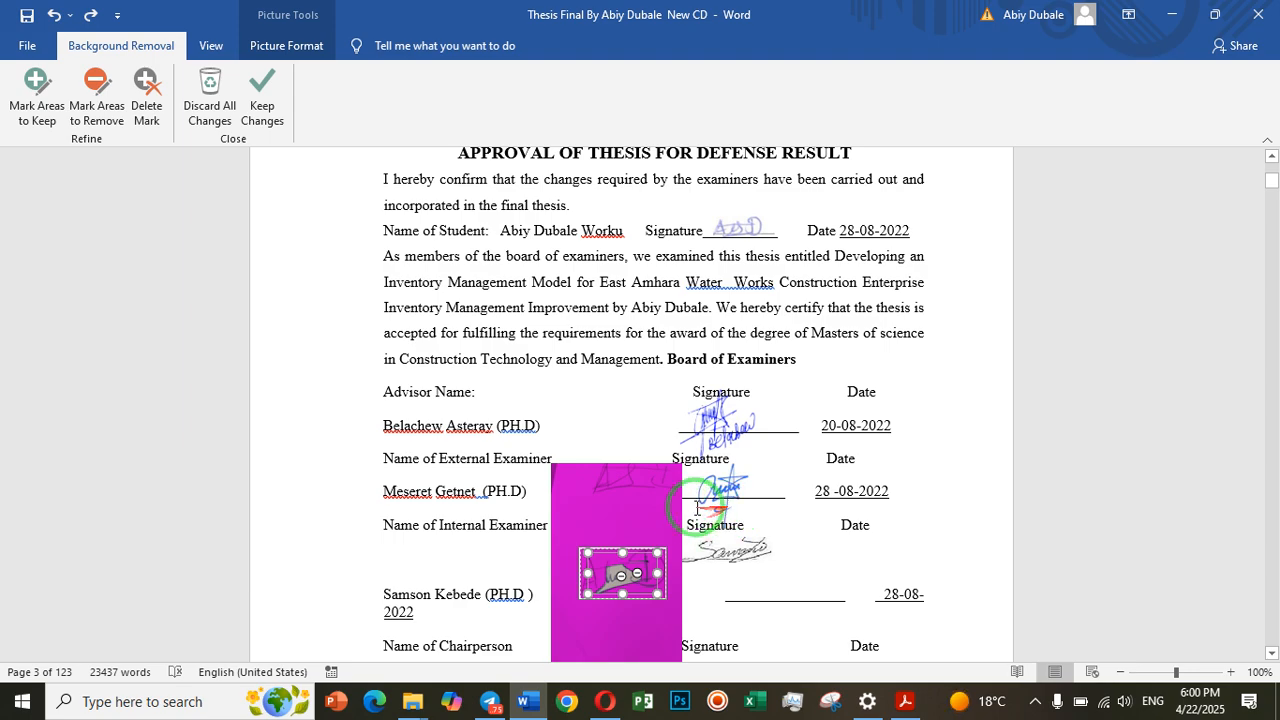
{"action": "left_click", "coordinate": [630, 579]}
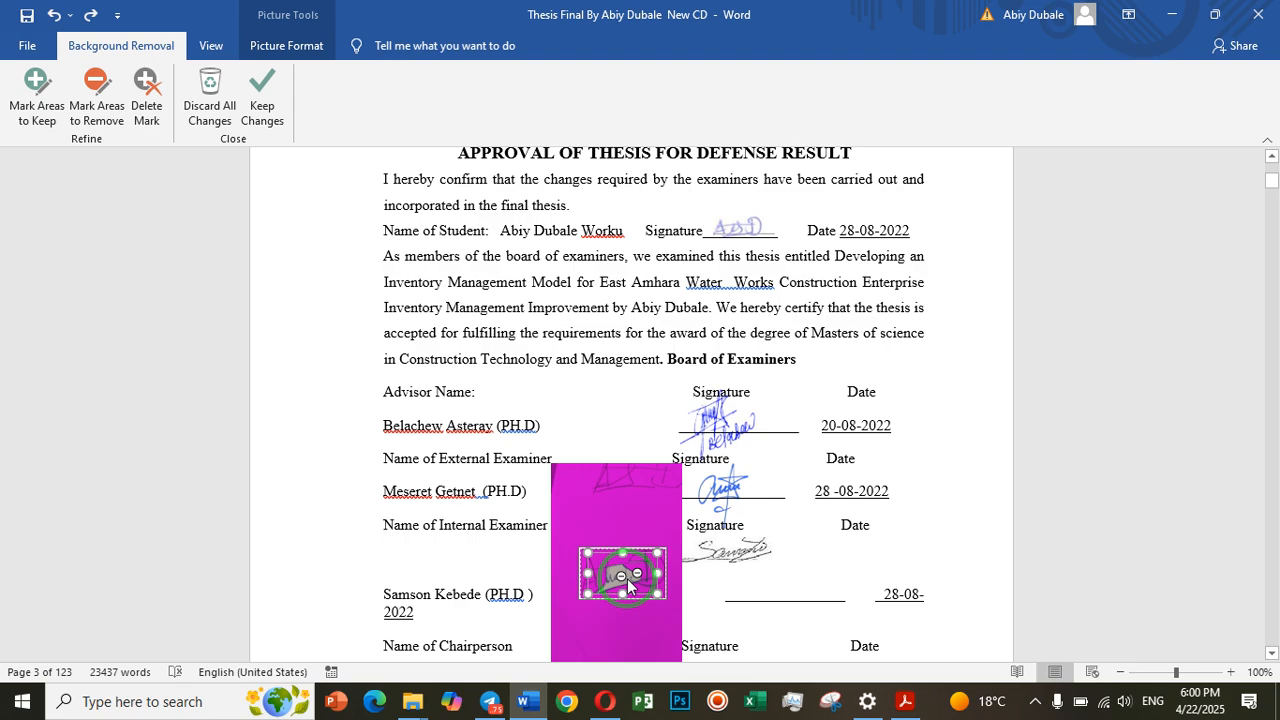
{"action": "left_click", "coordinate": [613, 586]}
{"action": "left_click", "coordinate": [658, 584]}
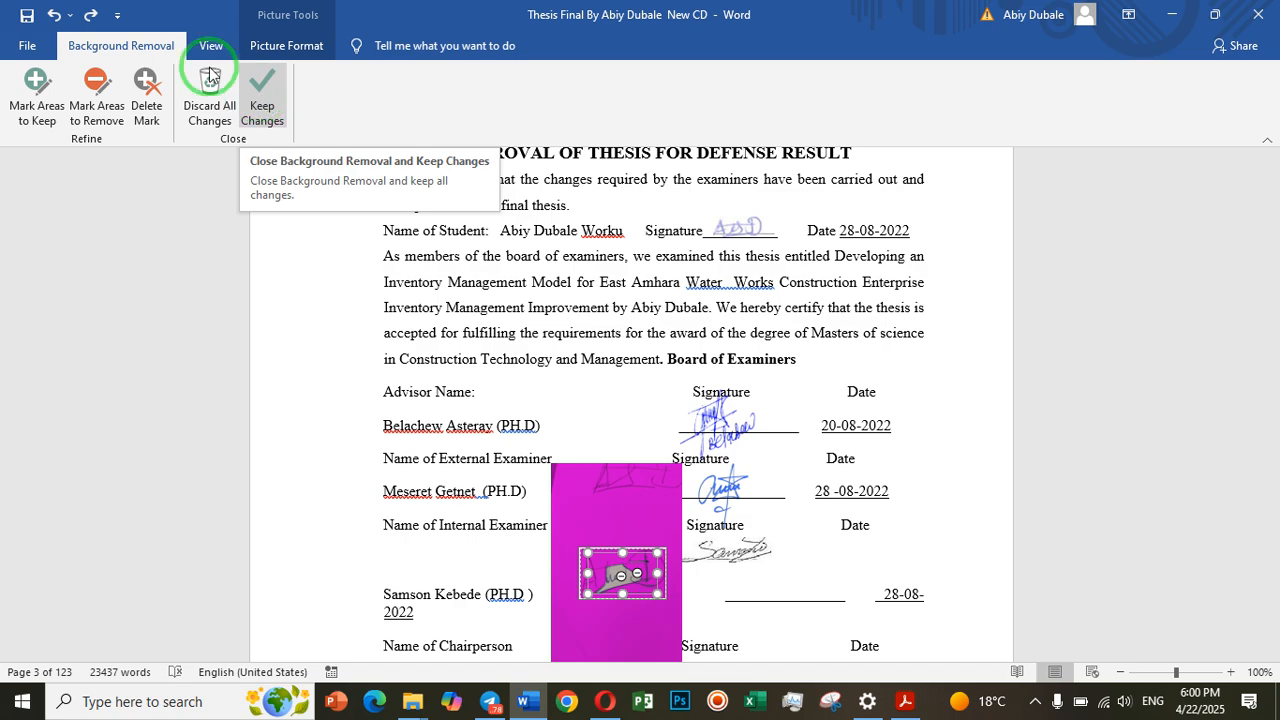
Undo the last removal mark on the signature picture and keep the remaining background-removal changes
{"action": "left_click", "coordinate": [53, 16]}
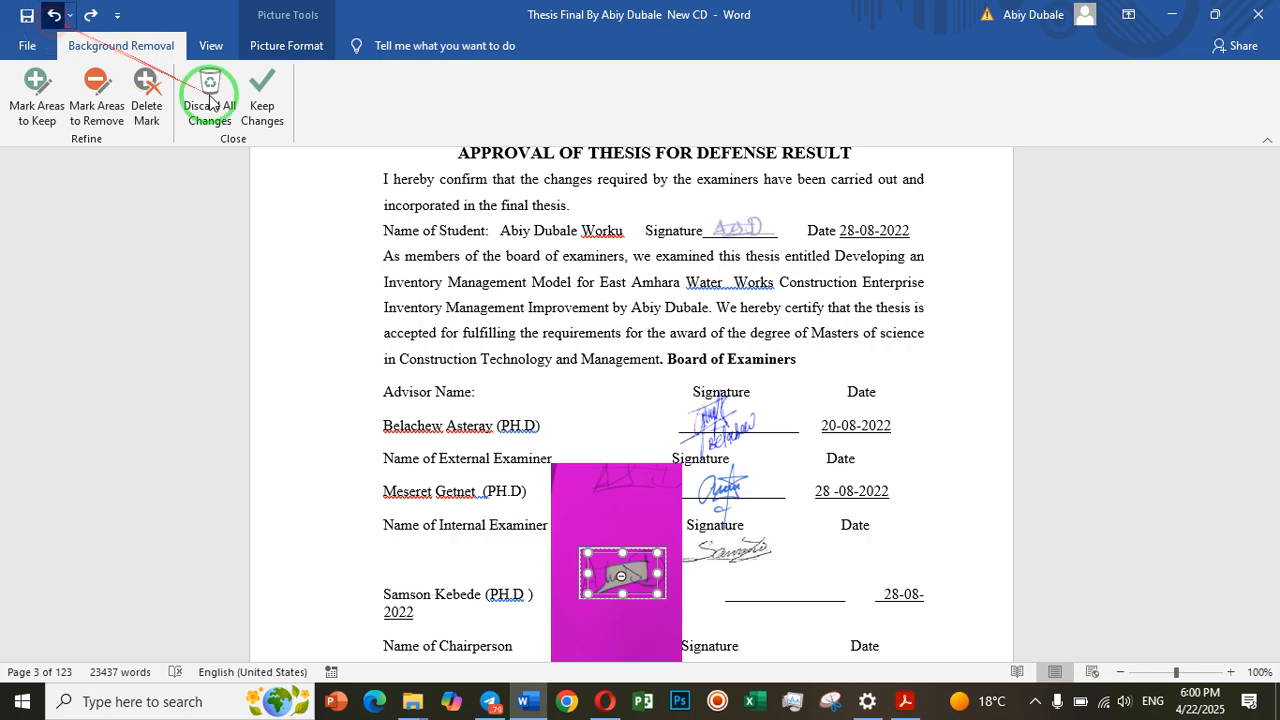
{"action": "left_click", "coordinate": [262, 105]}
{"action": "left_click", "coordinate": [84, 46]}
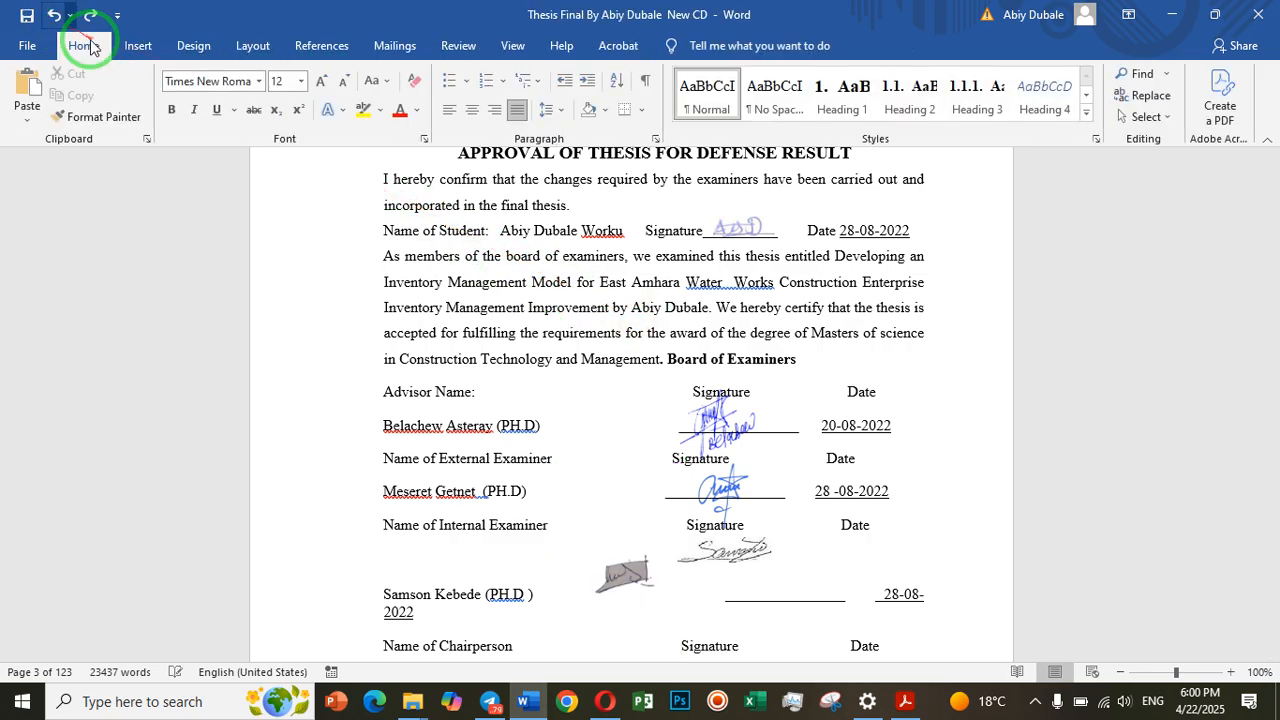
Undo the signature picture's background removal, keeping the picture at its reduced size
{"action": "left_click", "coordinate": [53, 16]}
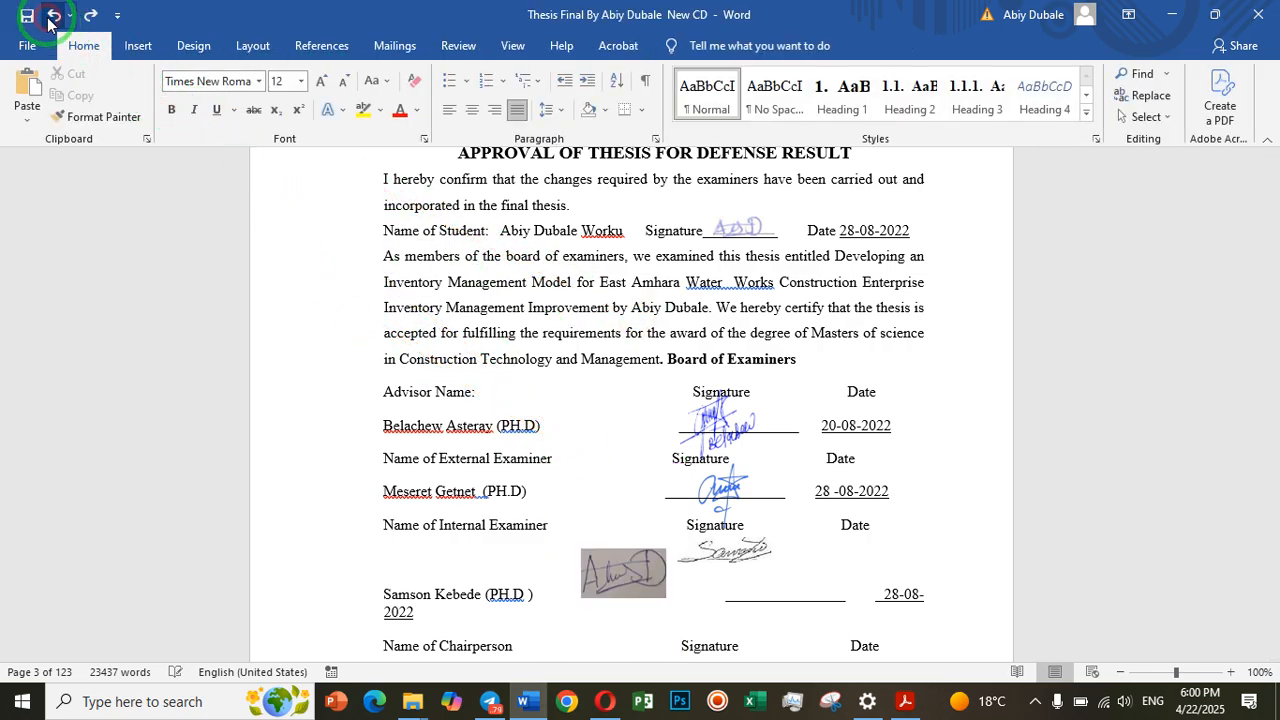
{"action": "left_click", "coordinate": [53, 16]}
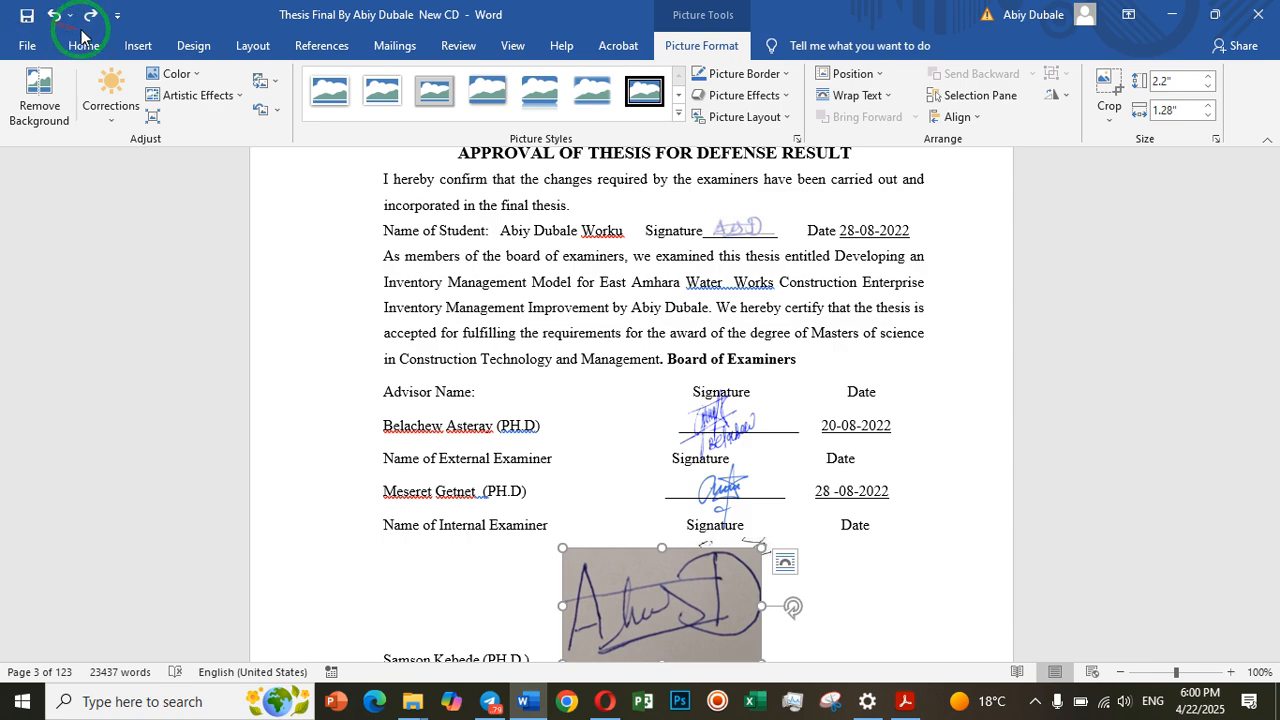
{"action": "left_click", "coordinate": [53, 16]}
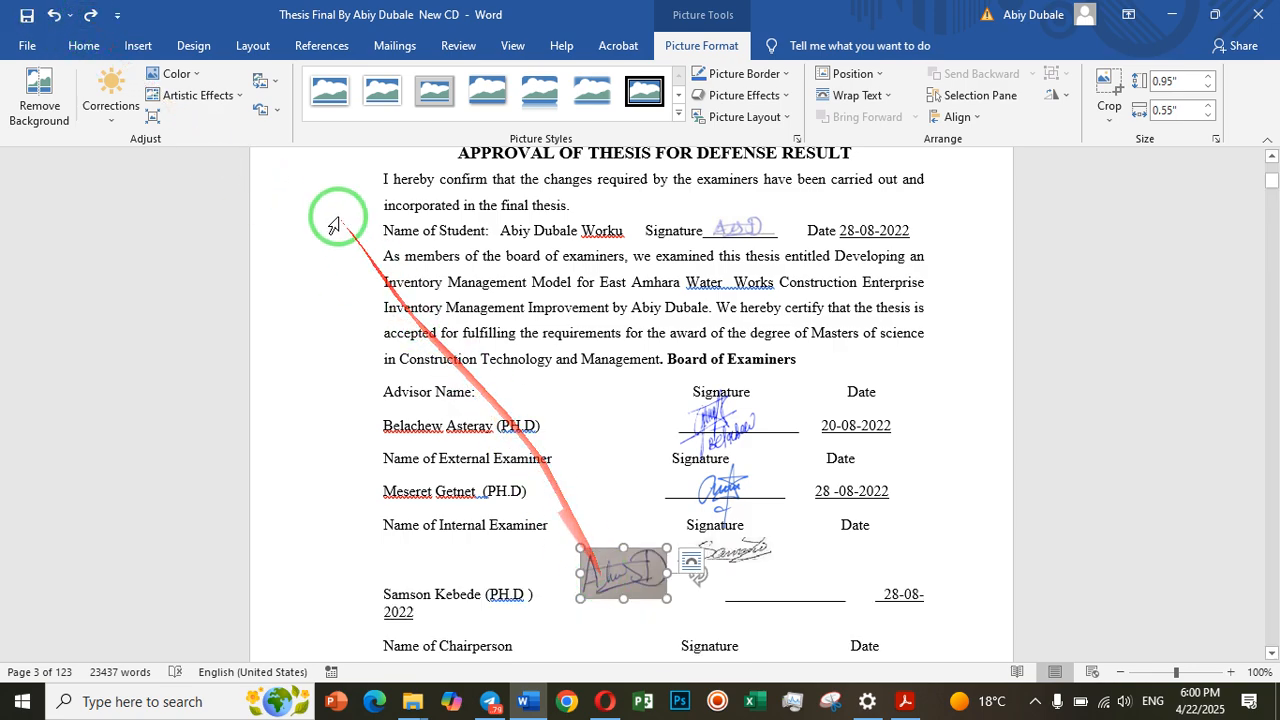
Apply the Brightness: +40% Contrast: 0% (Normal) correction to the signature picture
{"action": "left_click", "coordinate": [113, 118]}
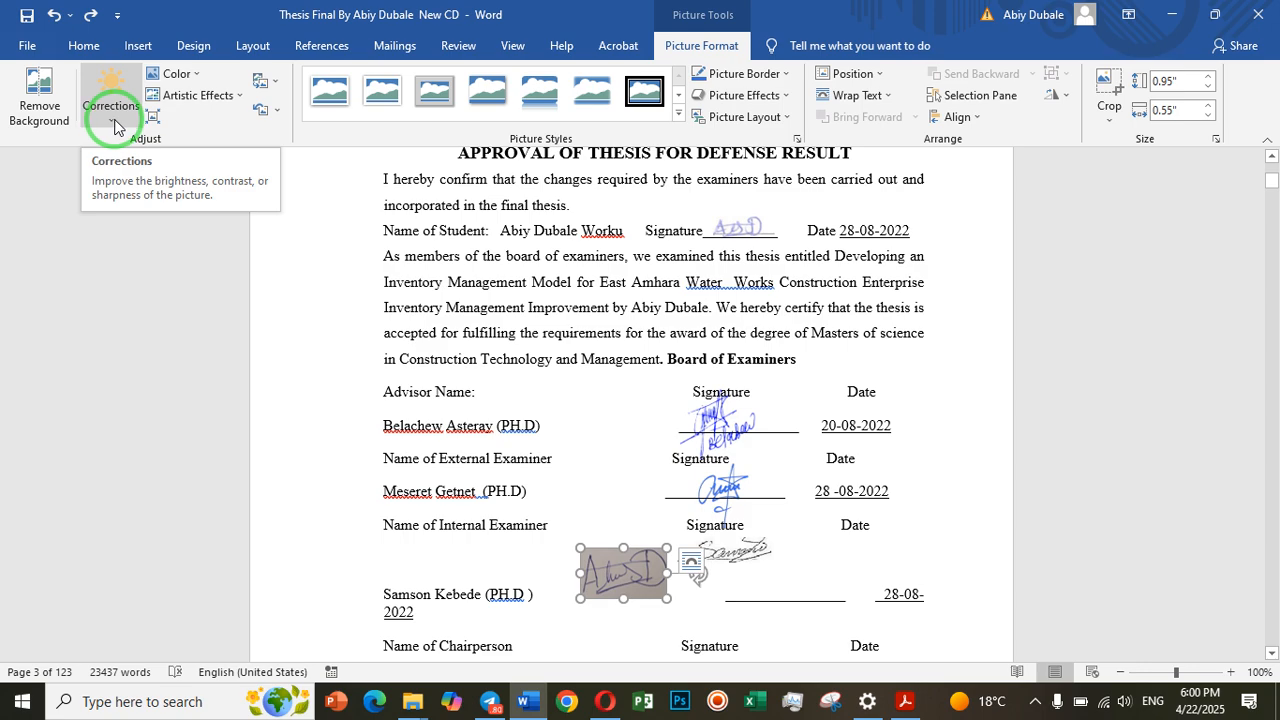
{"action": "left_click", "coordinate": [113, 120]}
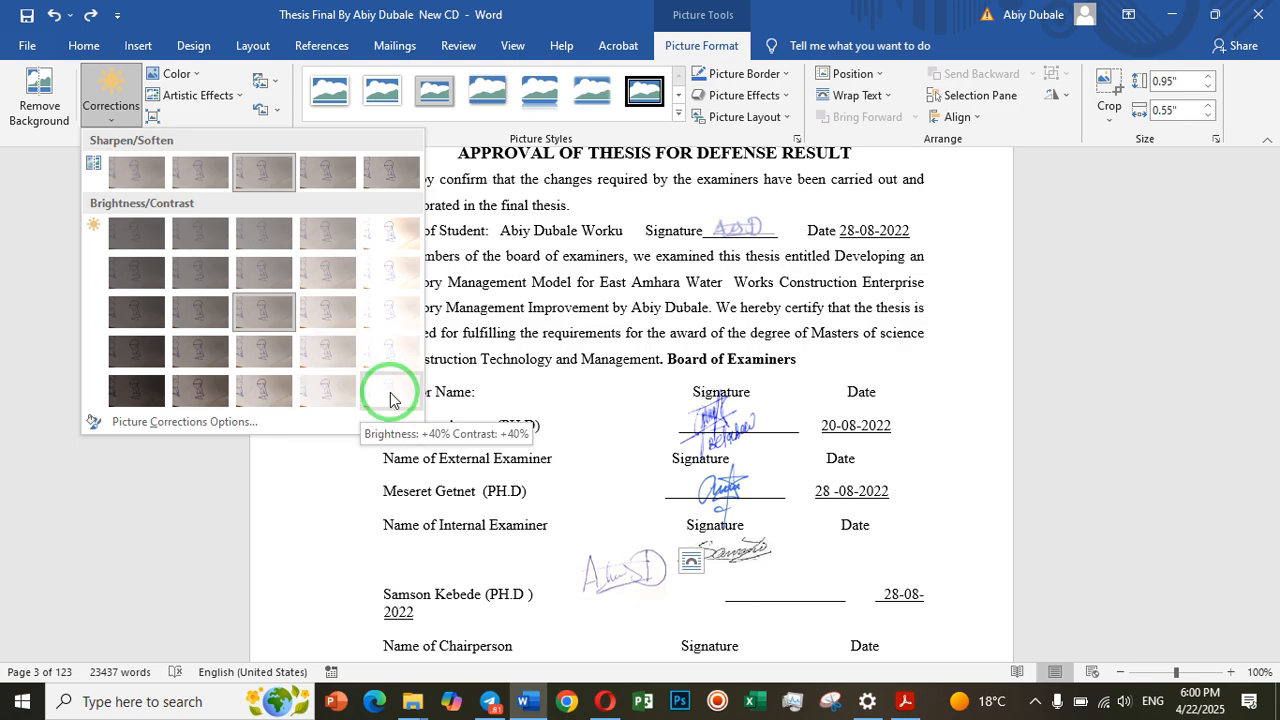
{"action": "left_click", "coordinate": [391, 323]}
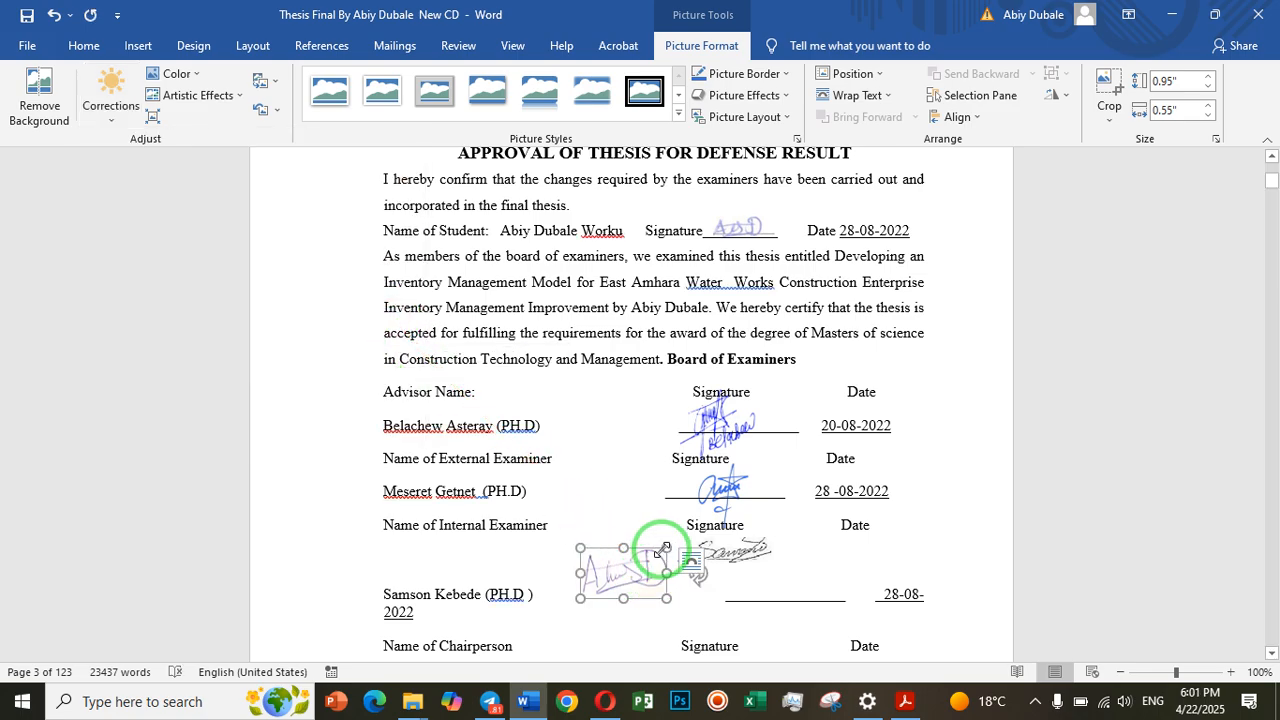
Shrink the signature picture proportionally to a height of about 0.66" and a width of about 0.39"
{"action": "left_click_drag", "start_coordinate": [667, 548], "coordinate": [638, 563]}
{"action": "left_click", "coordinate": [714, 525]}
{"action": "left_click", "coordinate": [598, 563]}
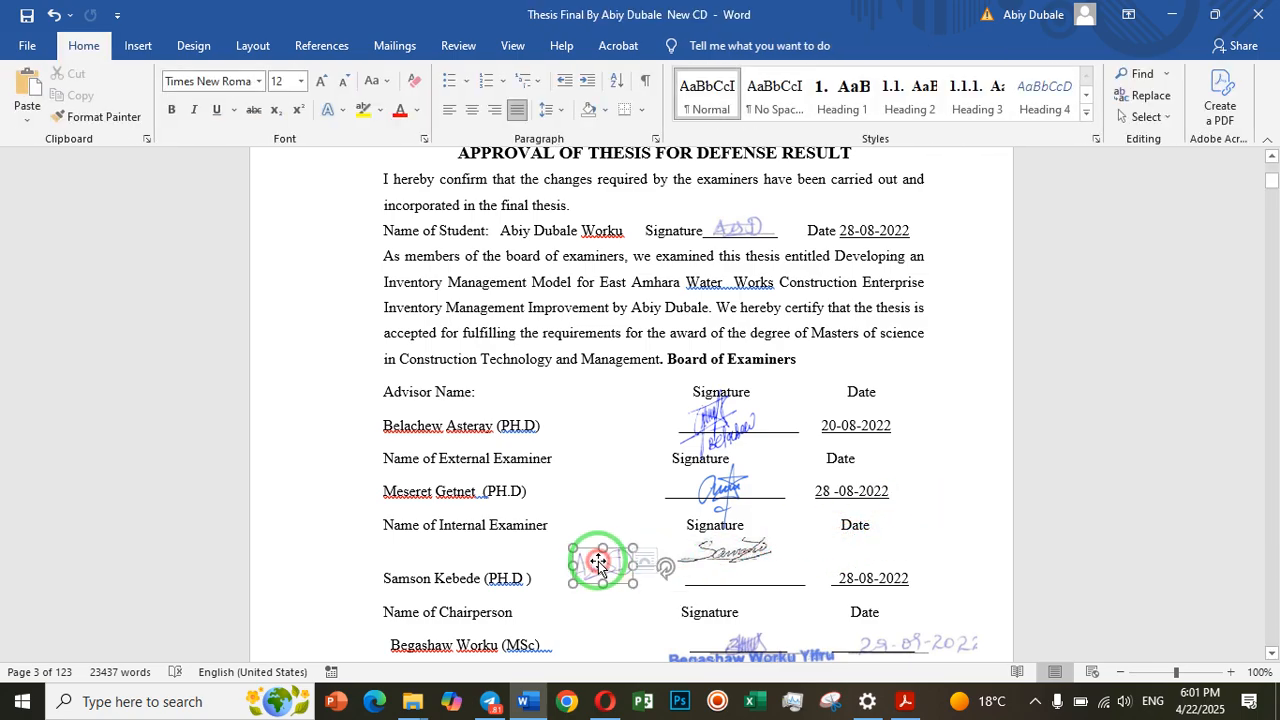
{"action": "left_click", "coordinate": [684, 335]}
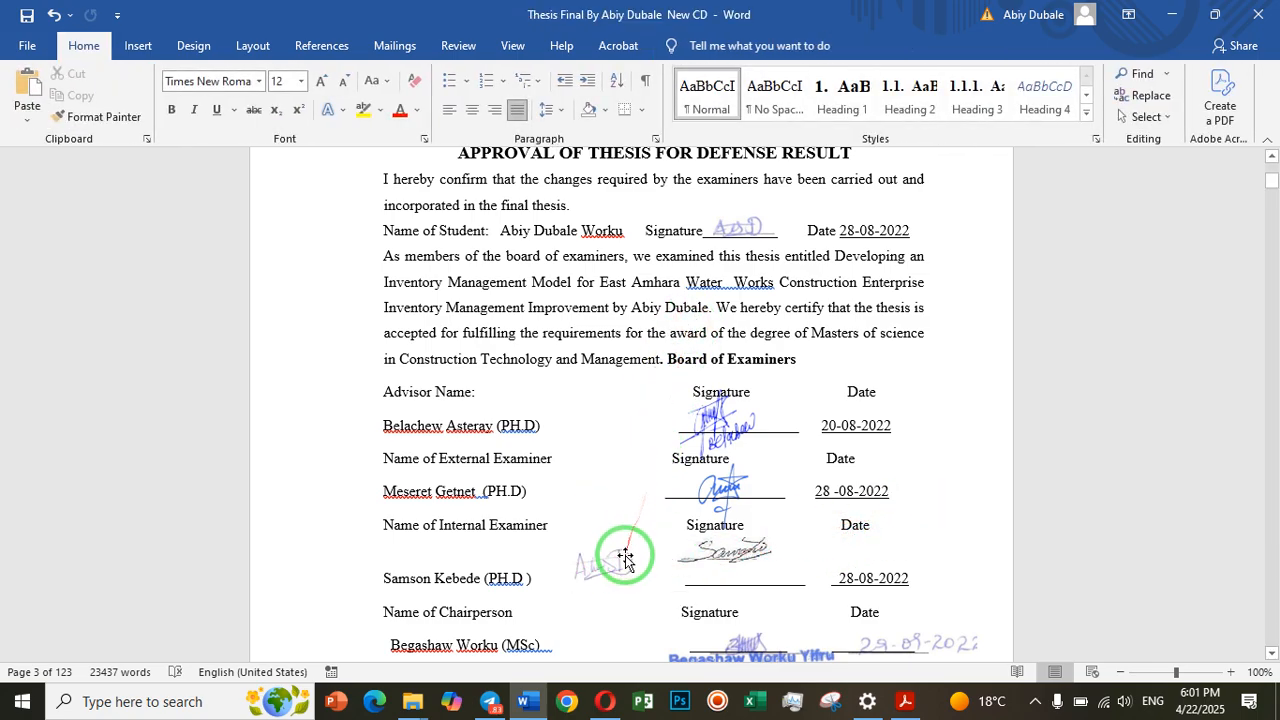
Move the signature picture up to the Name of Student line, beside the existing student signature
{"action": "mouse_move", "coordinate": [620, 563]}
{"action": "left_mouse_down"}
{"action": "mouse_move", "coordinate": [670, 517]}
{"action": "mouse_move", "coordinate": [707, 366]}
{"action": "mouse_move", "coordinate": [781, 207]}
{"action": "left_mouse_up"}
{"action": "mouse_move", "coordinate": [620, 214]}
{"action": "left_mouse_down"}
{"action": "mouse_move", "coordinate": [697, 245]}
{"action": "mouse_move", "coordinate": [769, 242]}
{"action": "left_mouse_up"}
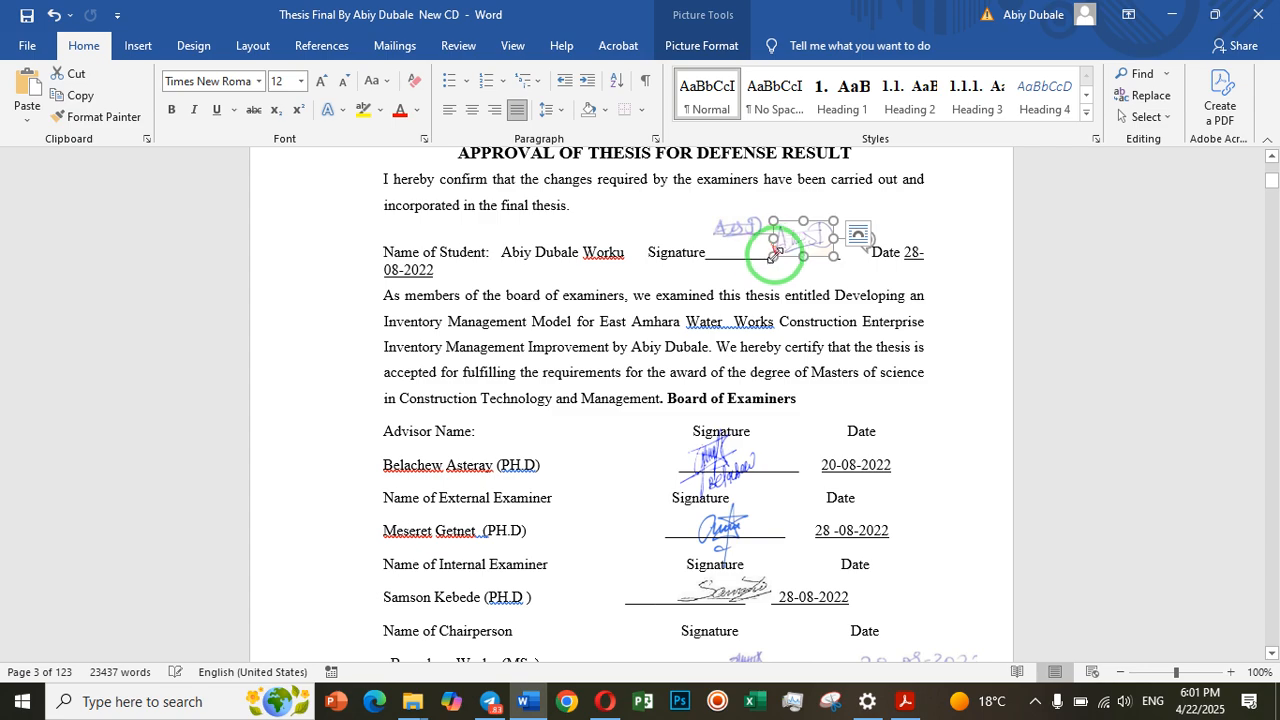
{"action": "left_click", "coordinate": [897, 207]}
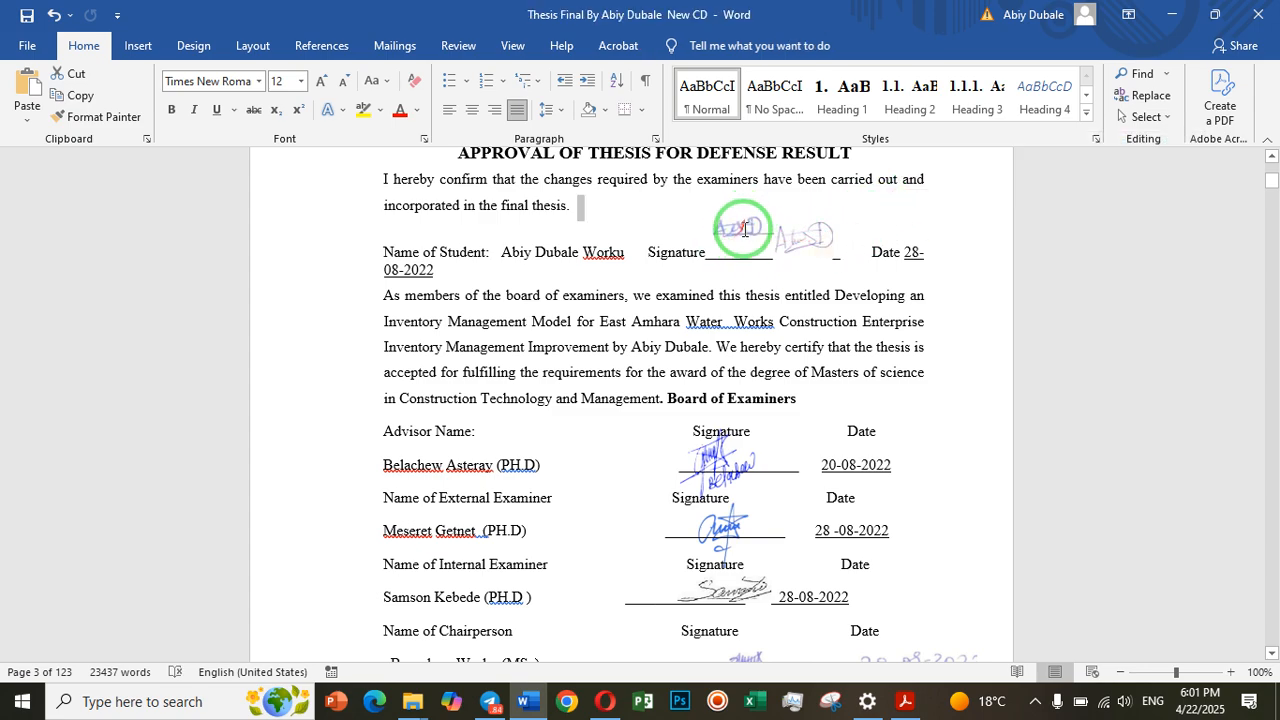
{"action": "left_click", "coordinate": [760, 246]}
Shrink the signature picture further so it roughly matches the existing student signature next to it, and deselect it
{"action": "left_click", "coordinate": [804, 241]}
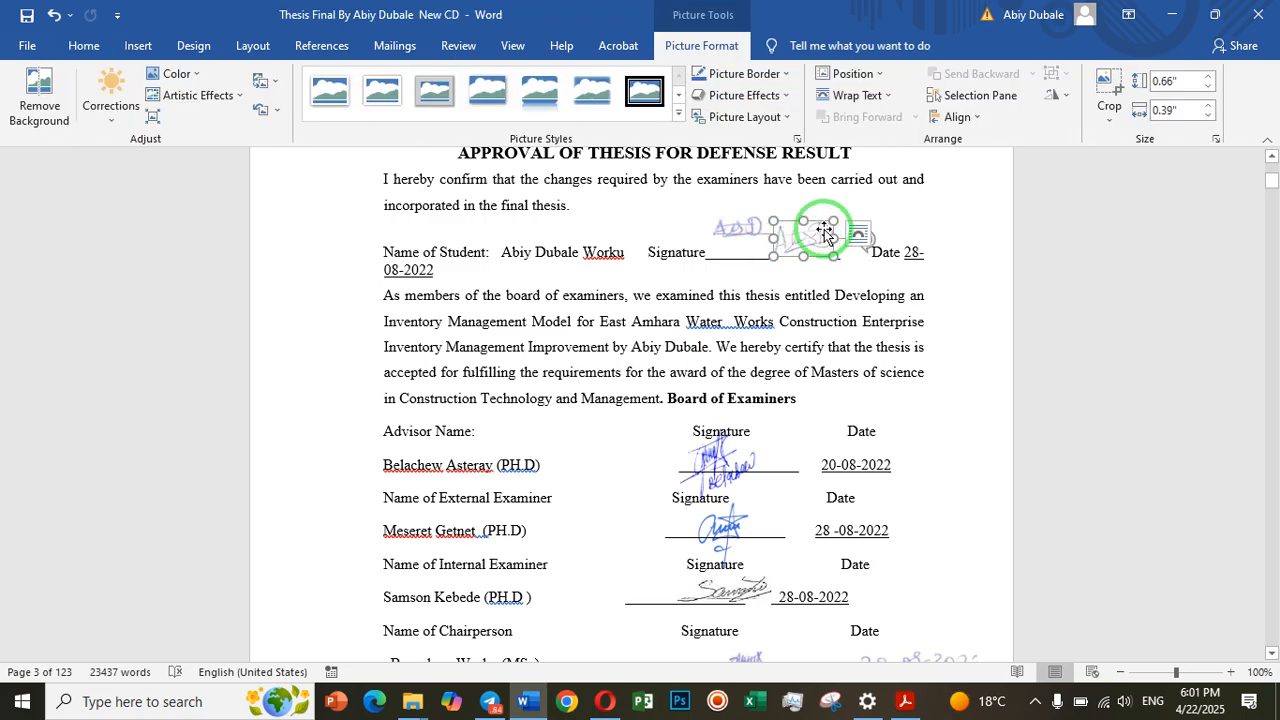
{"action": "left_click_drag", "start_coordinate": [835, 220], "coordinate": [775, 240]}
{"action": "left_click", "coordinate": [982, 237]}
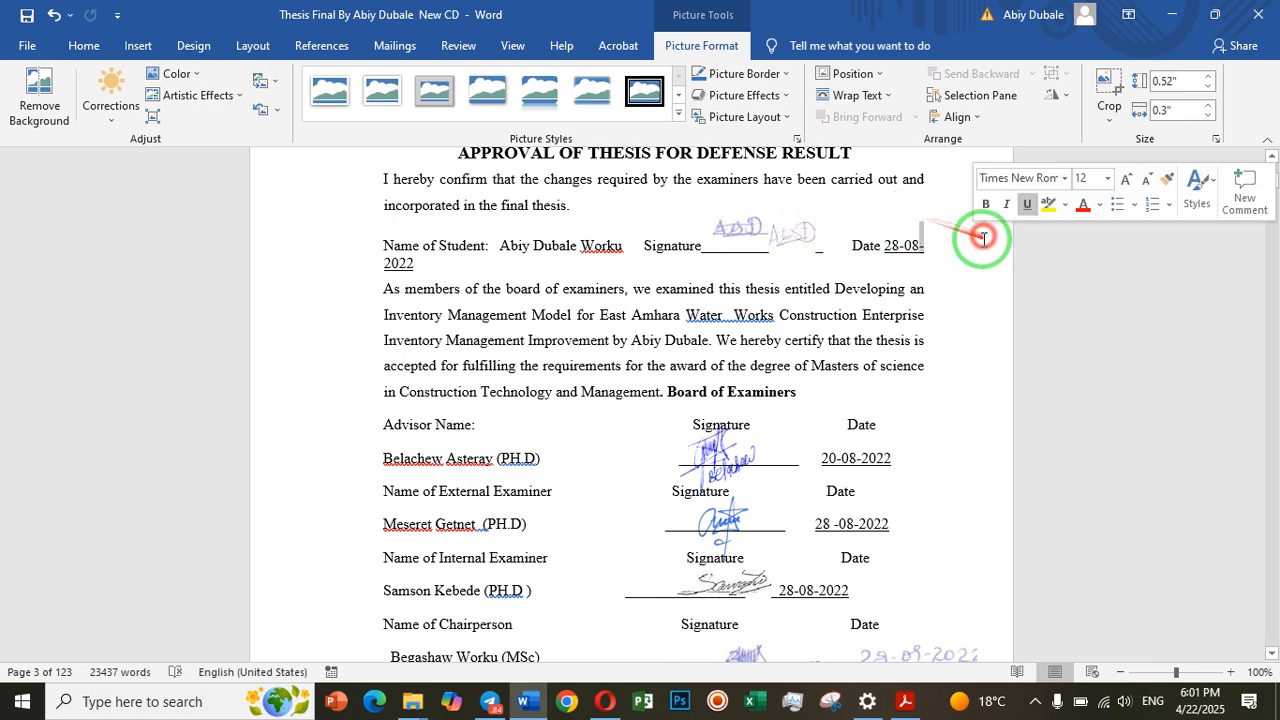
{"action": "left_click", "coordinate": [792, 238]}
{"action": "left_click", "coordinate": [1086, 351]}
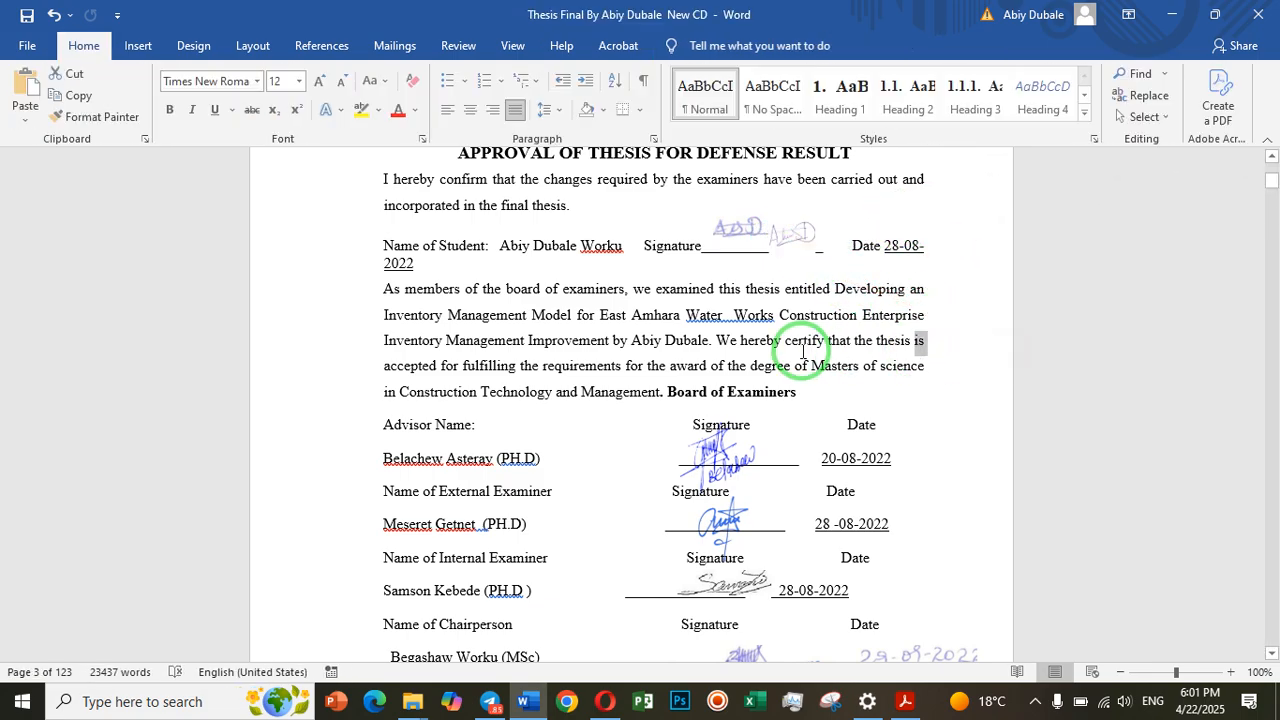
Examine the scanned signatures and stamp at the end of the approval page and the student signature on the Declaration page
{"action": "scroll", "coordinate": [808, 440], "scroll_direction": "down", "scroll_amount": 6}
{"action": "scroll", "coordinate": [797, 403], "scroll_direction": "down", "scroll_amount": 1}
{"action": "left_click", "coordinate": [836, 505]}
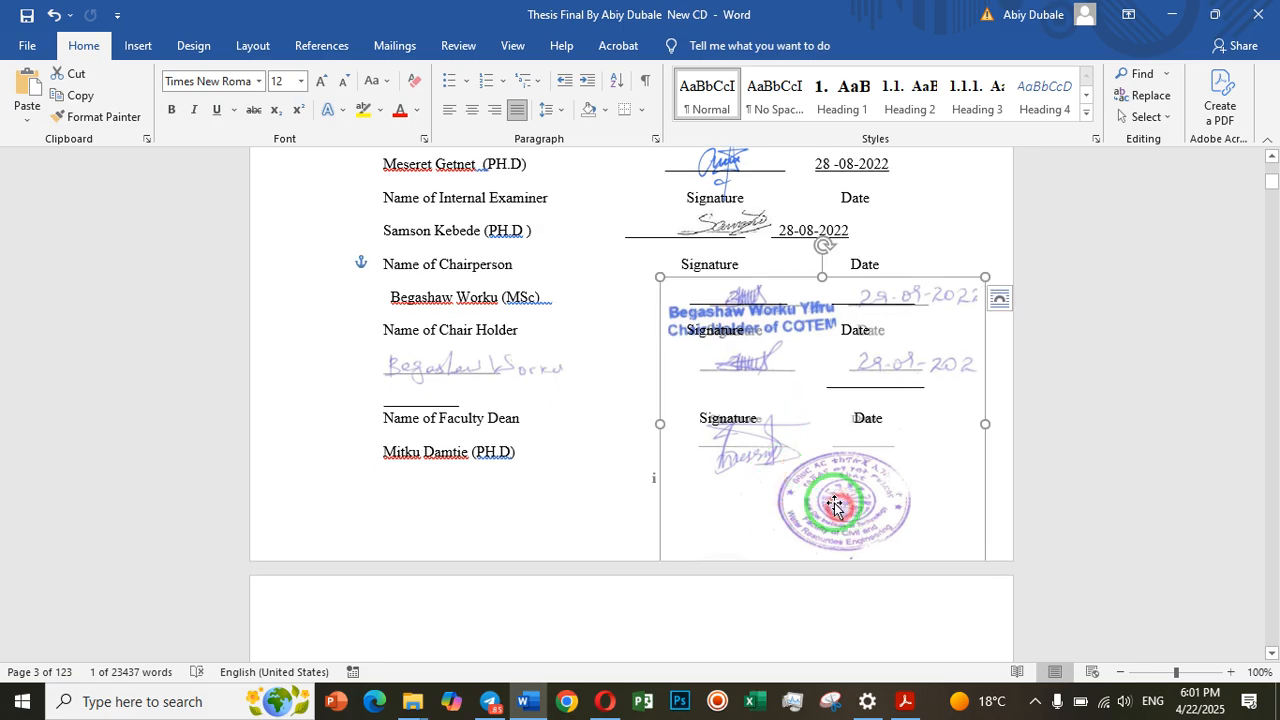
{"action": "scroll", "coordinate": [840, 502], "scroll_direction": "down", "scroll_amount": 2}
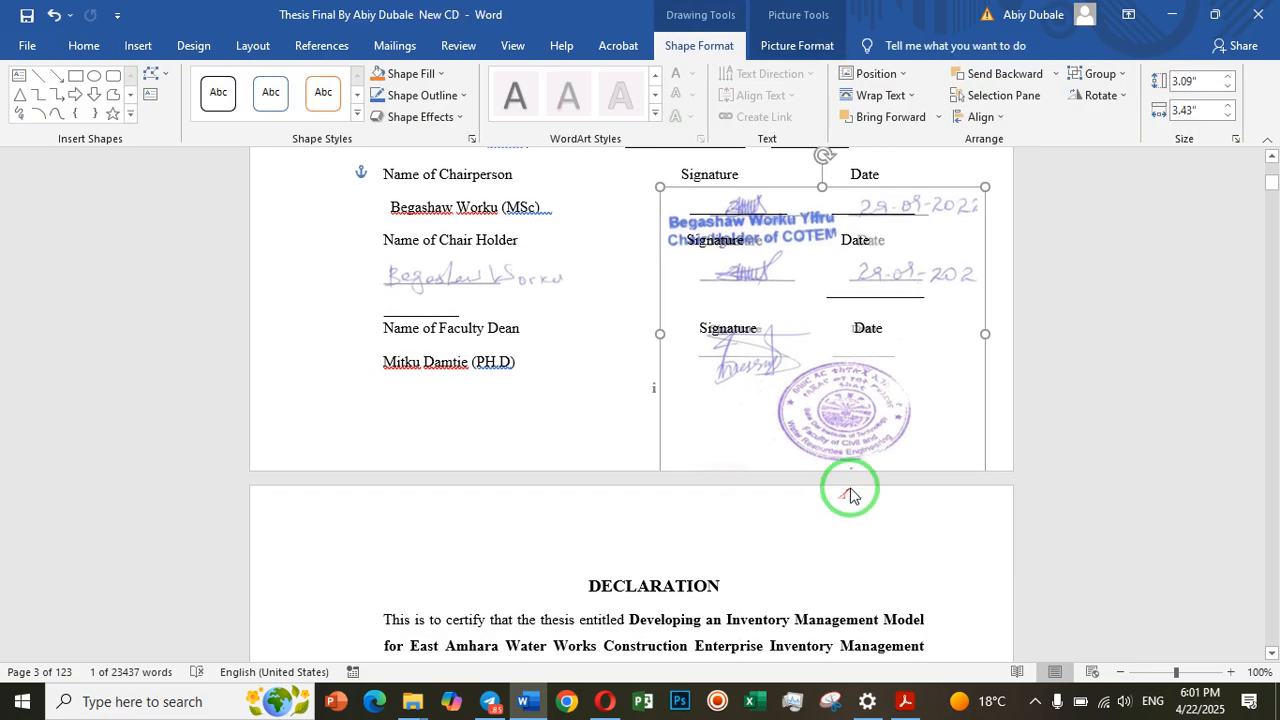
{"action": "left_click", "coordinate": [1086, 431]}
{"action": "left_click", "coordinate": [828, 430]}
{"action": "left_click", "coordinate": [751, 371]}
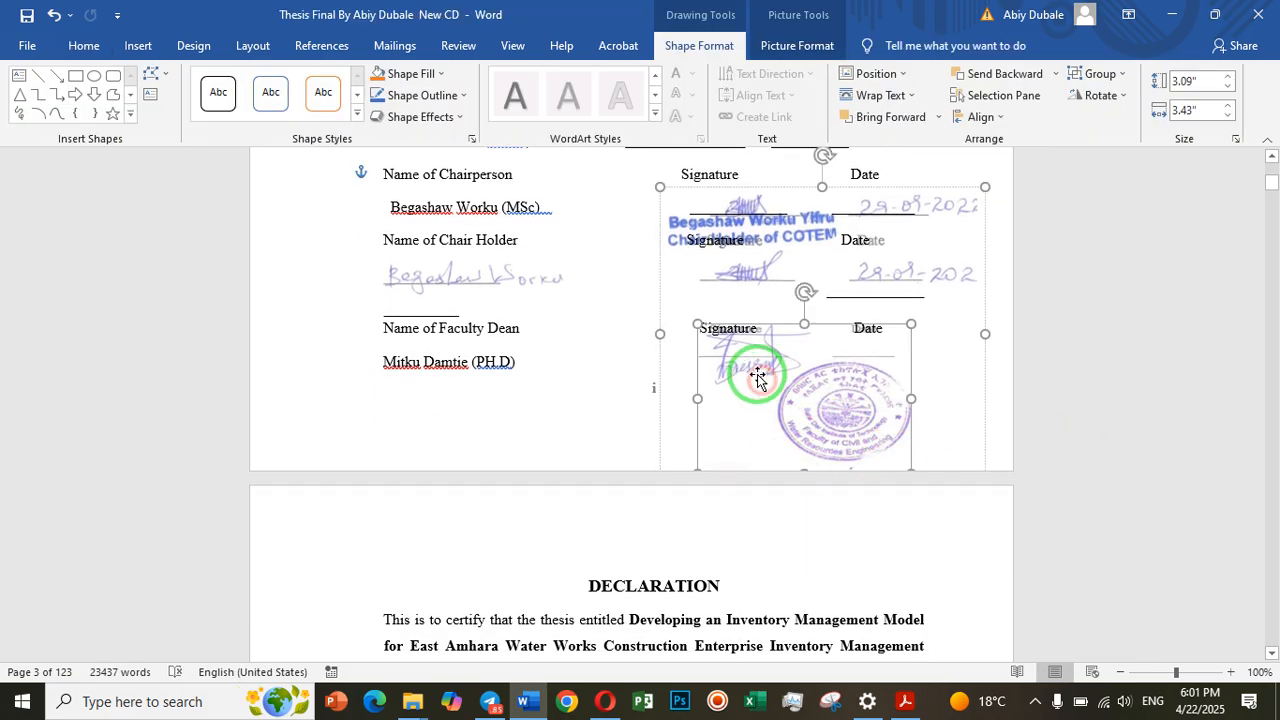
{"action": "scroll", "coordinate": [908, 400], "scroll_direction": "down", "scroll_amount": 2}
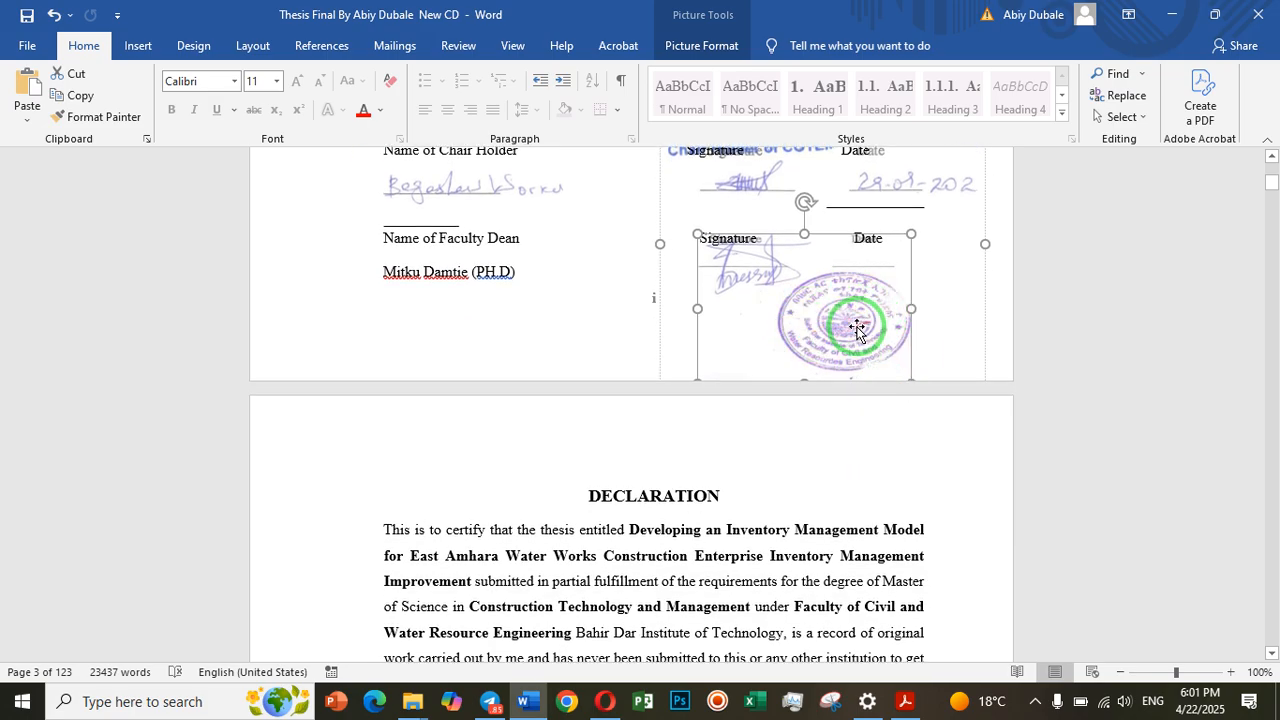
{"action": "scroll", "coordinate": [818, 348], "scroll_direction": "down", "scroll_amount": 8}
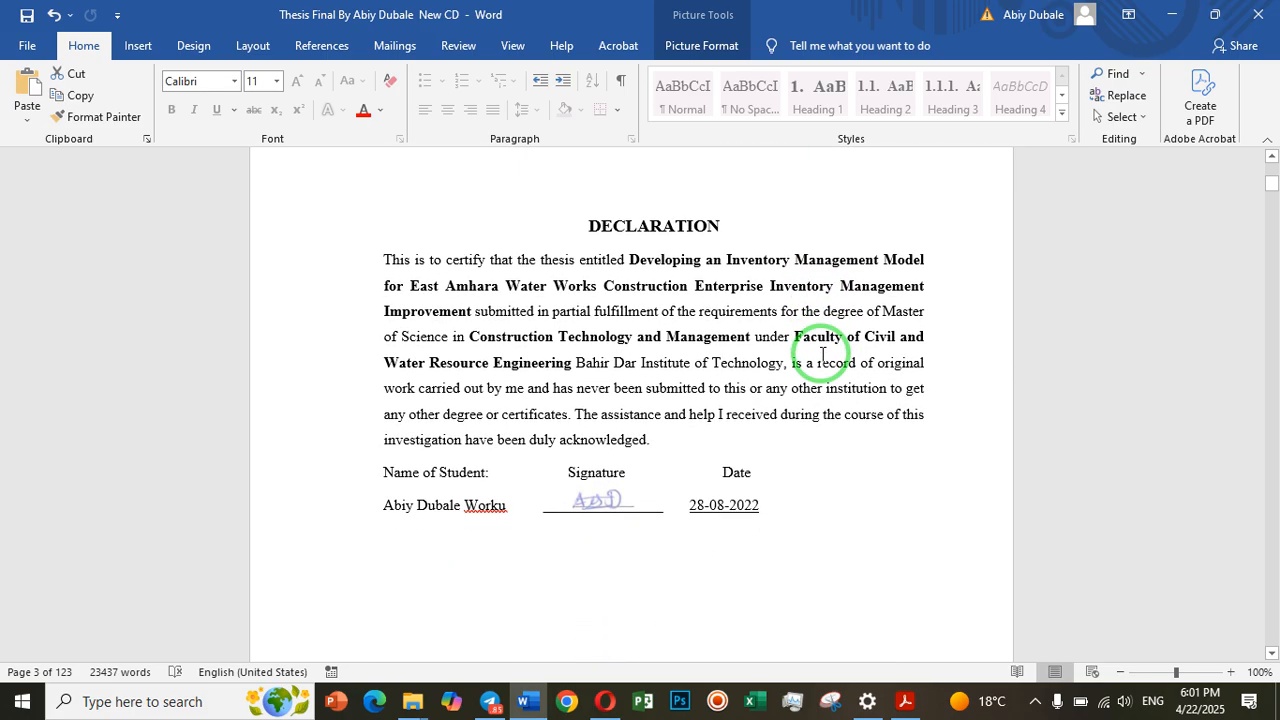
{"action": "scroll", "coordinate": [818, 360], "scroll_direction": "down", "scroll_amount": 3}
{"action": "scroll", "coordinate": [814, 366], "scroll_direction": "up", "scroll_amount": 5}
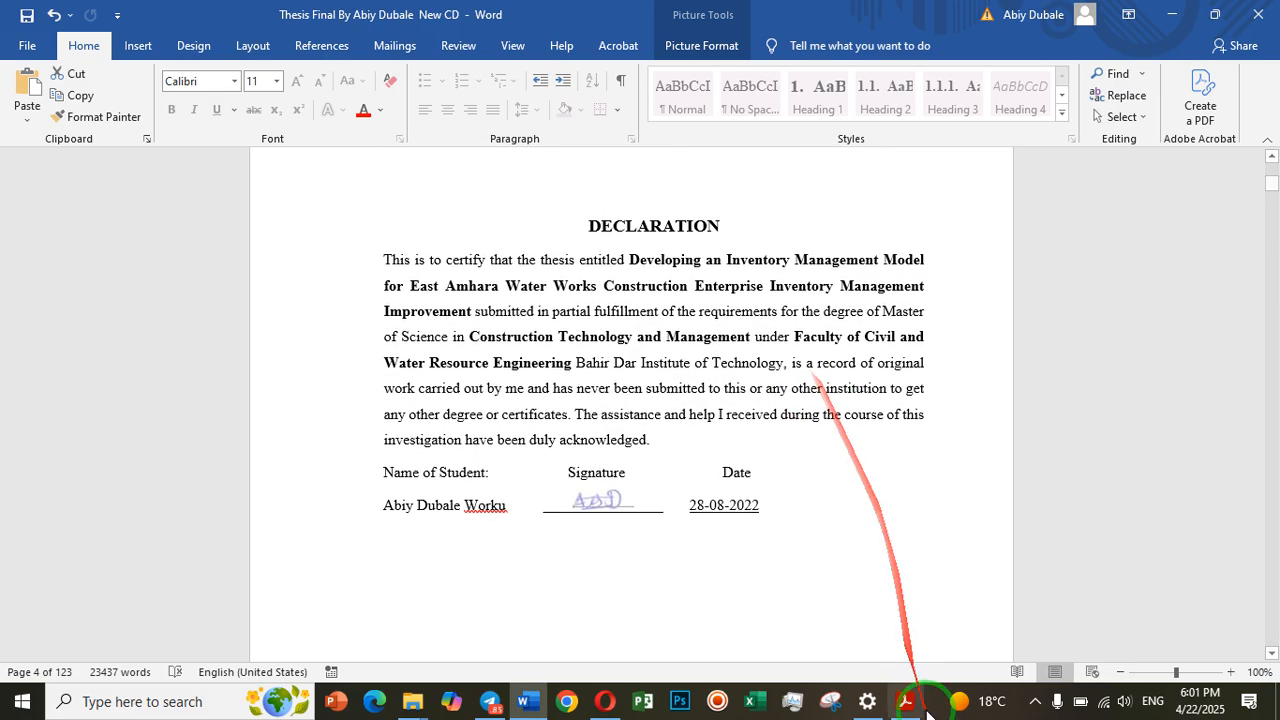
Switch to the thesis PDF in Adobe Acrobat and examine the signatures and stamp on its approval and Declaration pages
{"action": "left_click", "coordinate": [906, 701]}
{"action": "scroll", "coordinate": [929, 657], "scroll_direction": "down", "scroll_amount": 7}
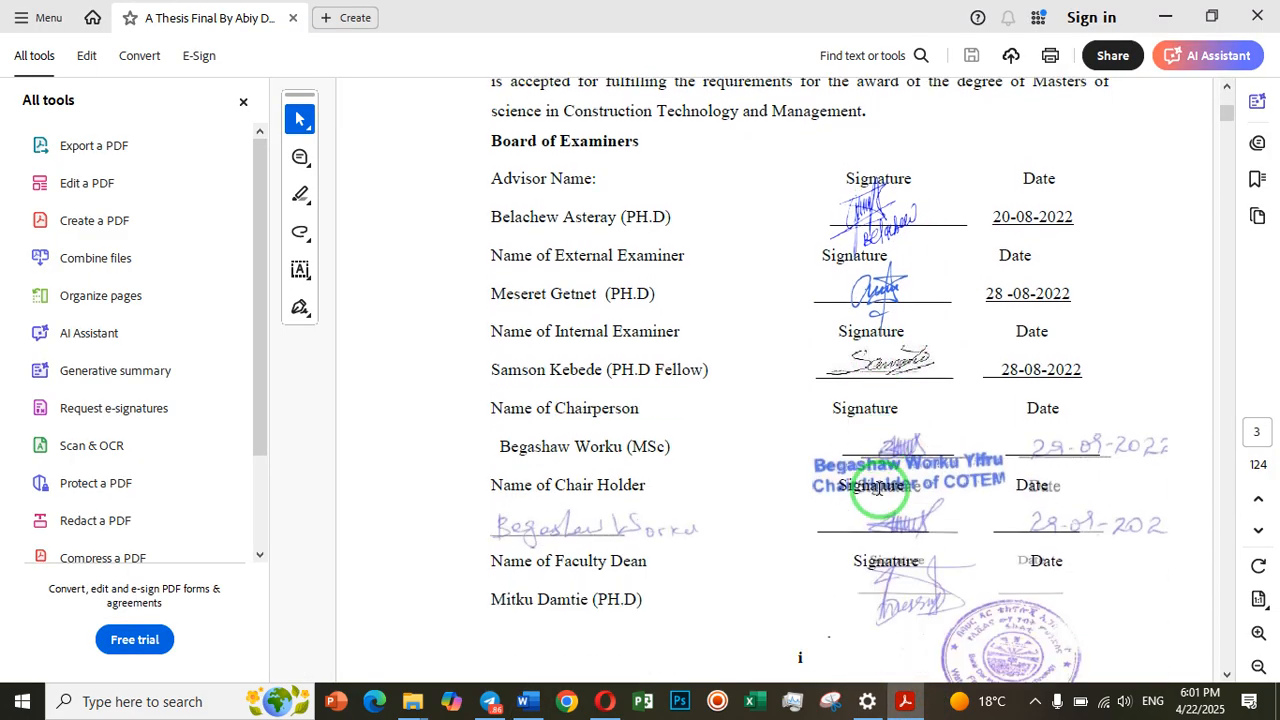
{"action": "scroll", "coordinate": [885, 490], "scroll_direction": "down", "scroll_amount": 2}
{"action": "scroll", "coordinate": [883, 490], "scroll_direction": "up", "scroll_amount": 11}
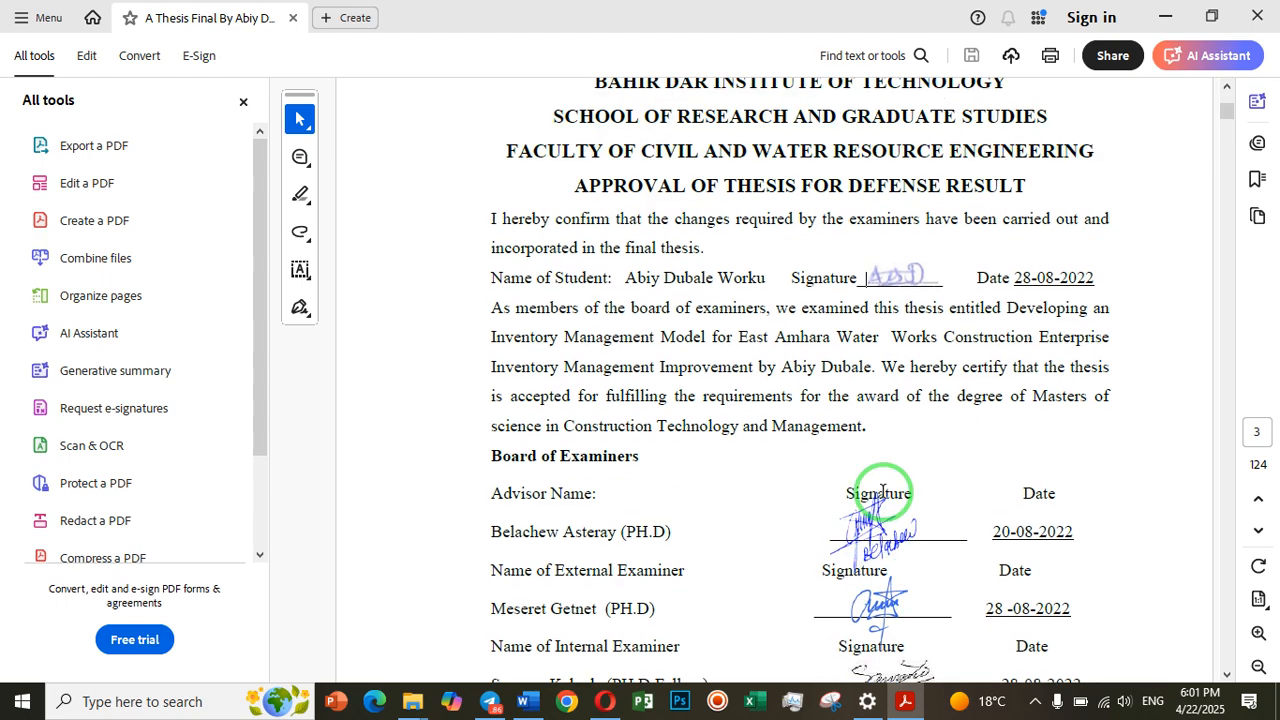
{"action": "scroll", "coordinate": [883, 490], "scroll_direction": "up", "scroll_amount": 5}
{"action": "scroll", "coordinate": [883, 490], "scroll_direction": "up", "scroll_amount": 12}
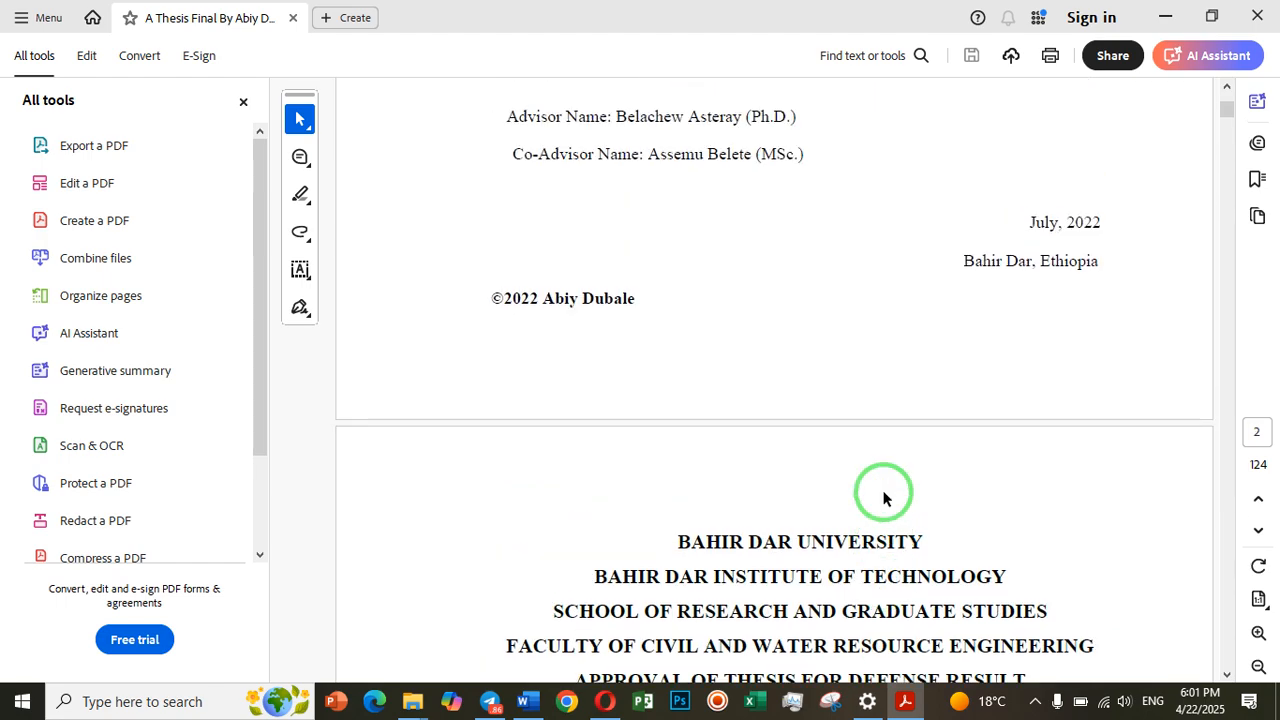
{"action": "scroll", "coordinate": [883, 495], "scroll_direction": "up", "scroll_amount": 9}
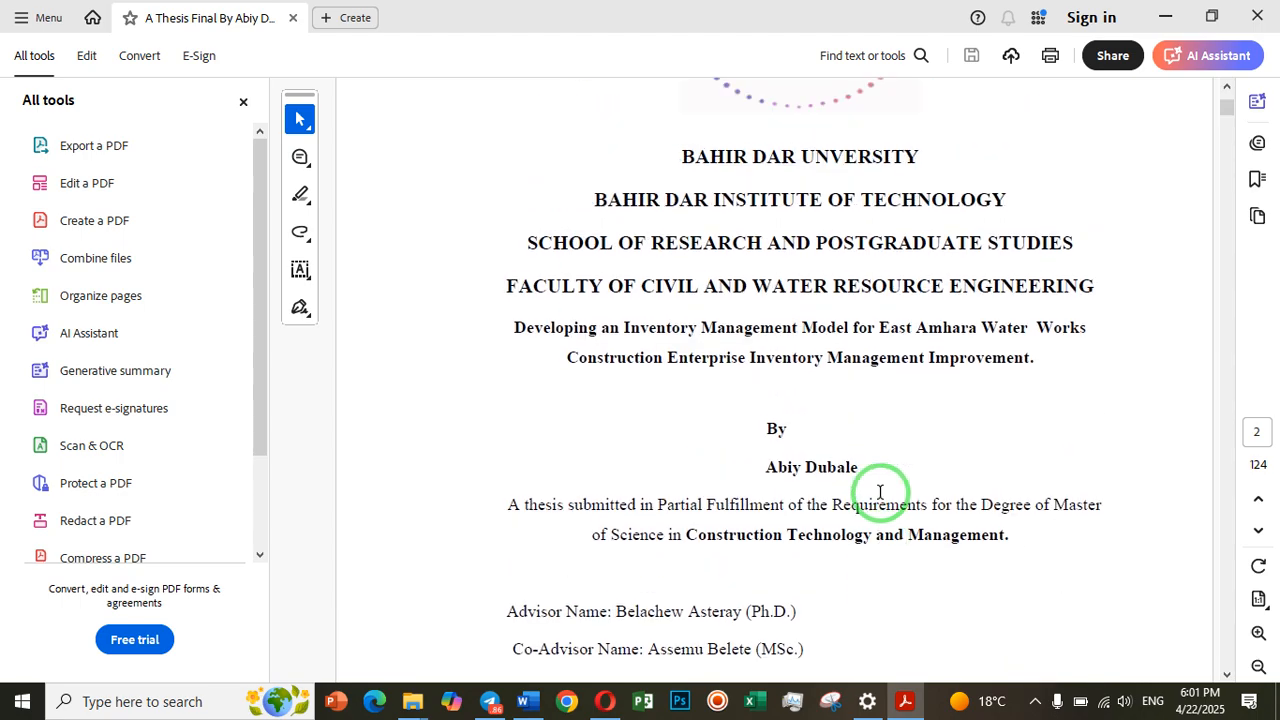
{"action": "scroll", "coordinate": [880, 492], "scroll_direction": "down", "scroll_amount": 20}
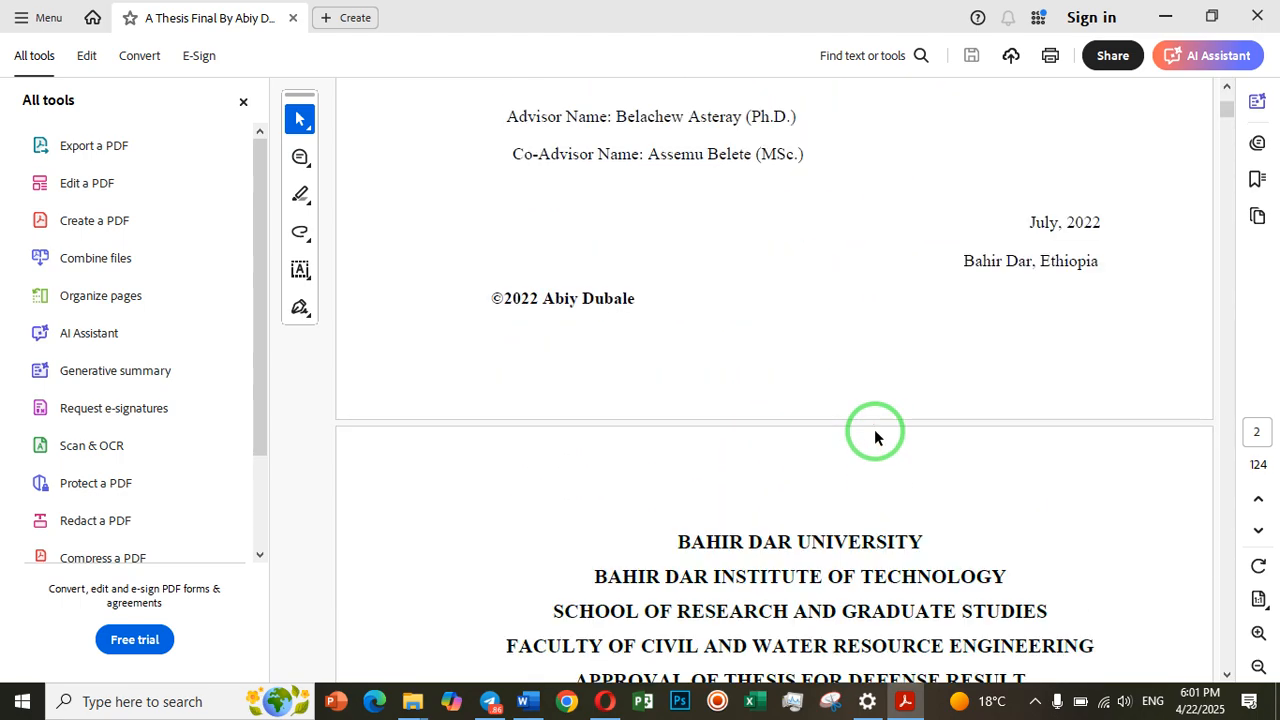
{"action": "scroll", "coordinate": [872, 440], "scroll_direction": "down", "scroll_amount": 20}
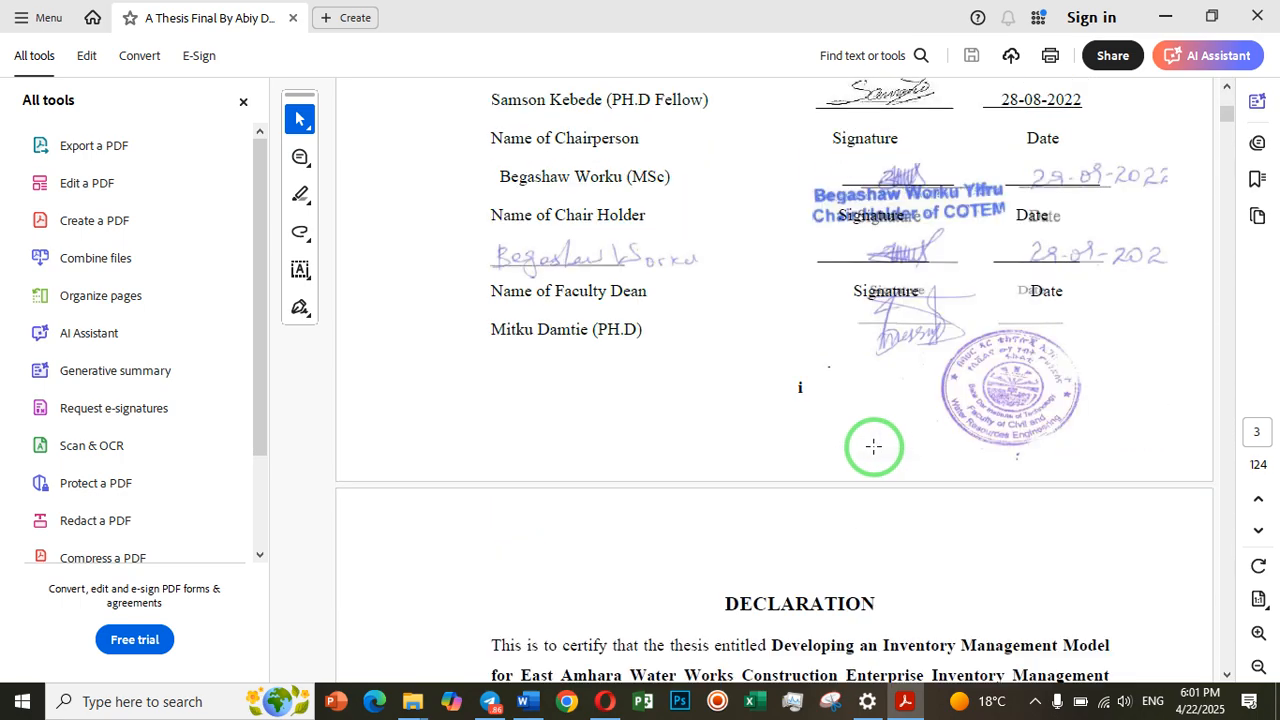
{"action": "scroll", "coordinate": [875, 448], "scroll_direction": "down", "scroll_amount": 7}
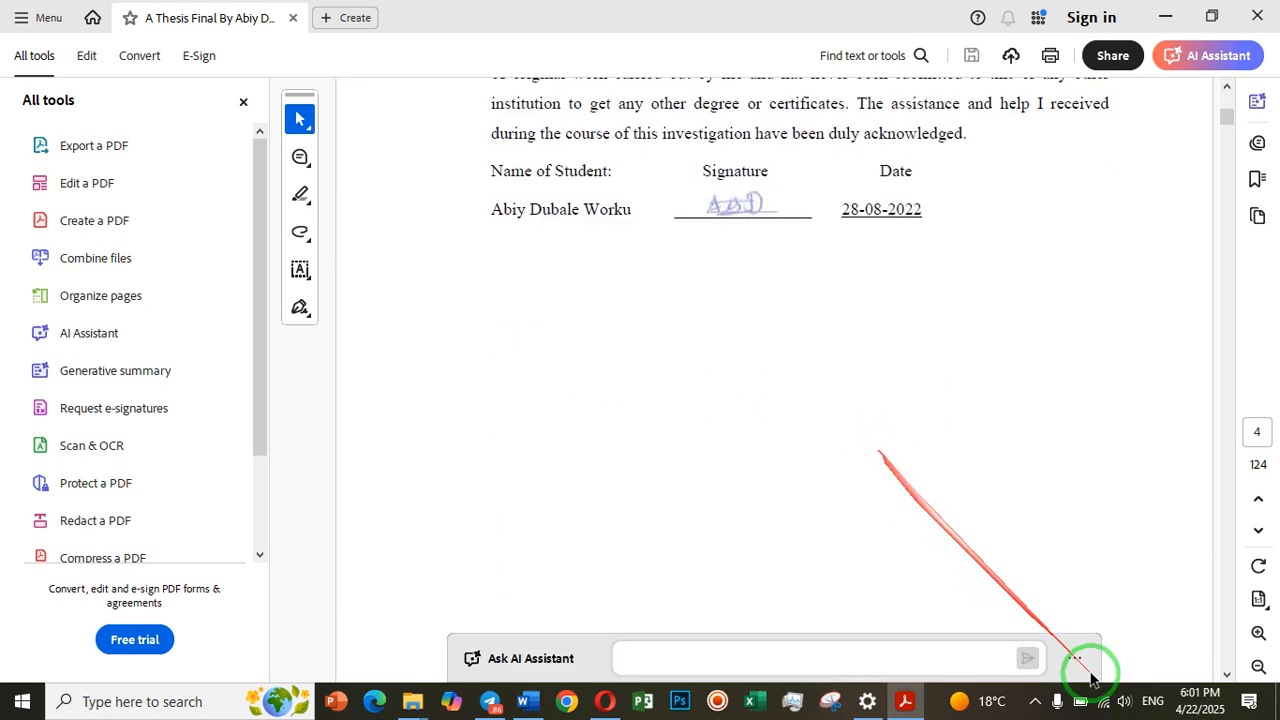